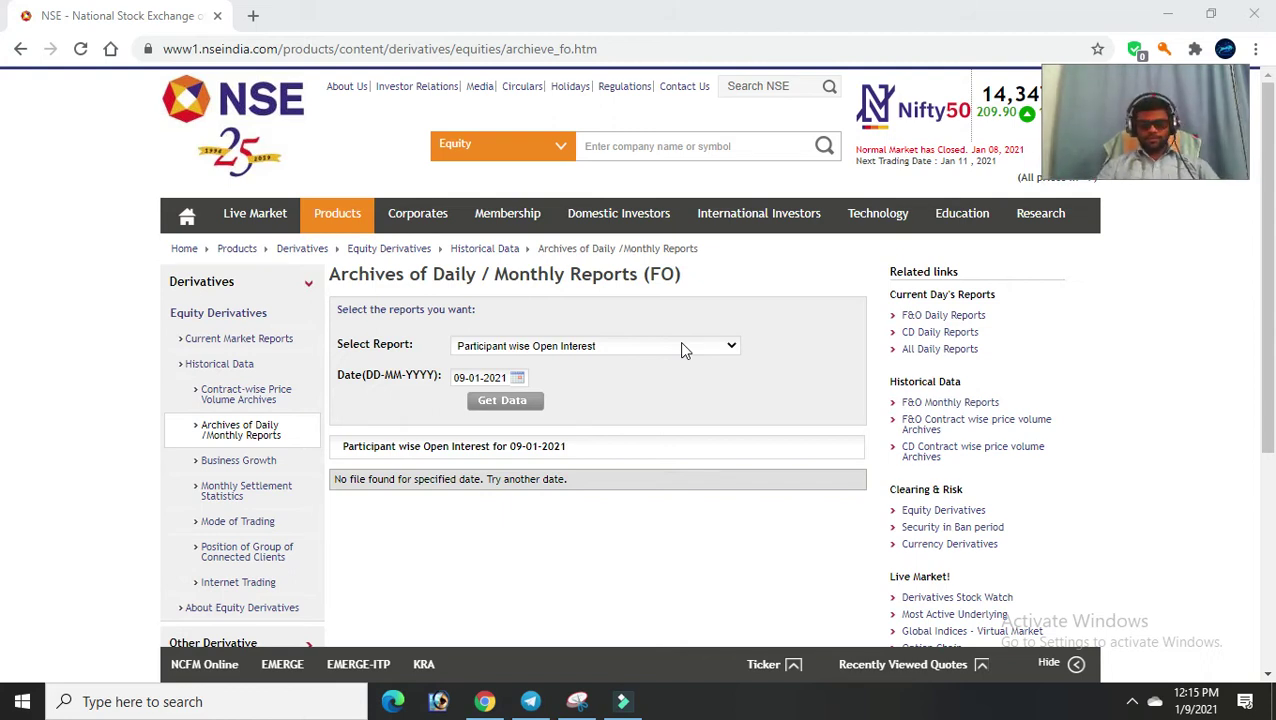
# - Fetch the NSE reports for 01-01-2021 and download the participant-wise open interest csv
pyautogui.click(520, 382)
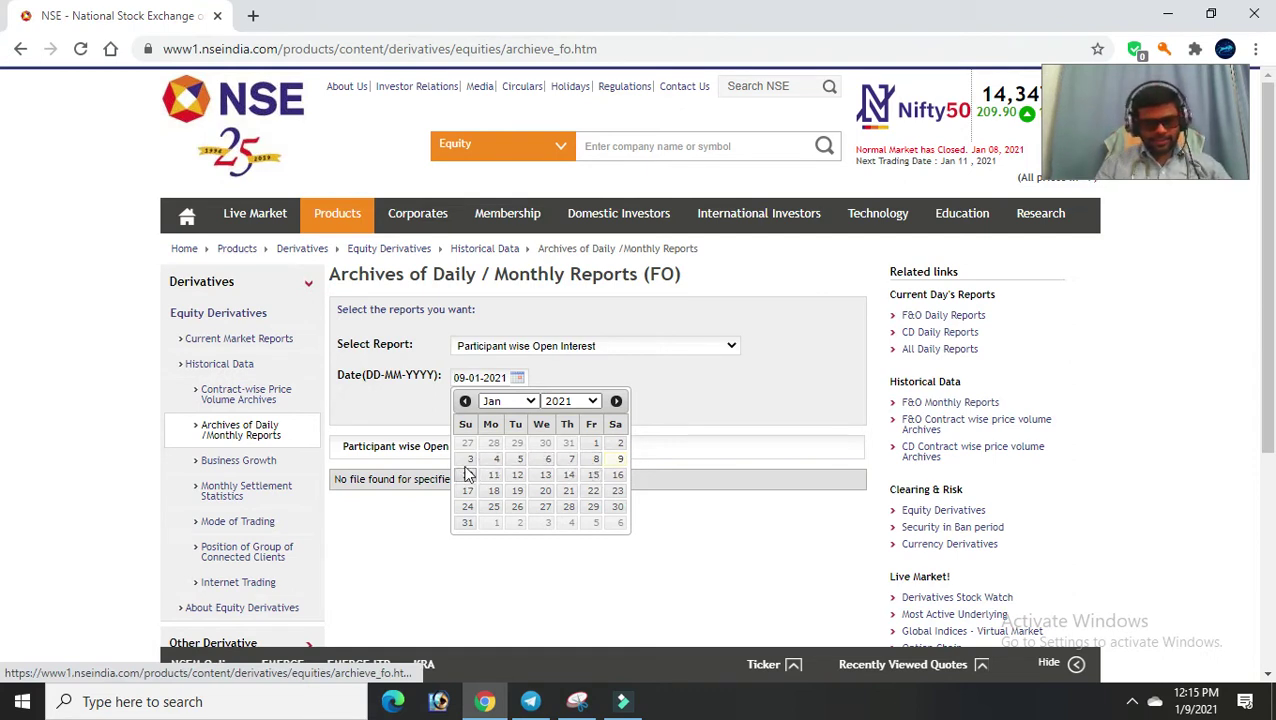
pyautogui.click(595, 446)
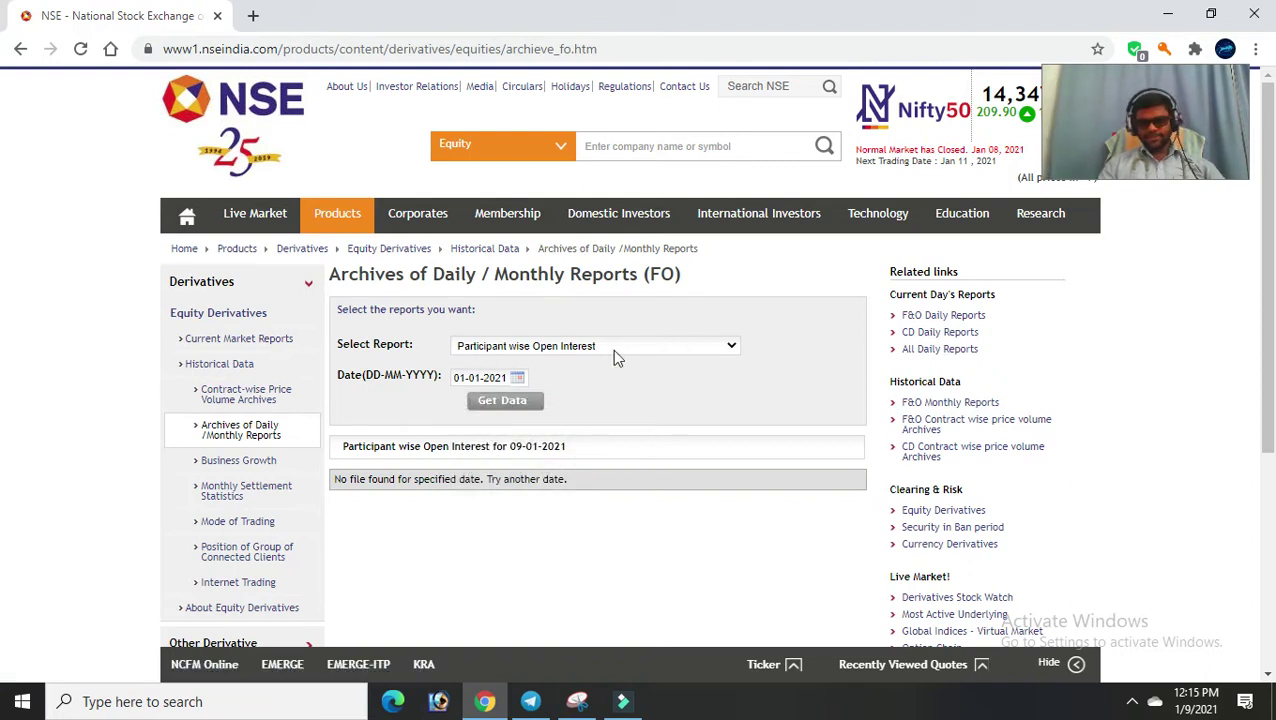
pyautogui.click(507, 408)
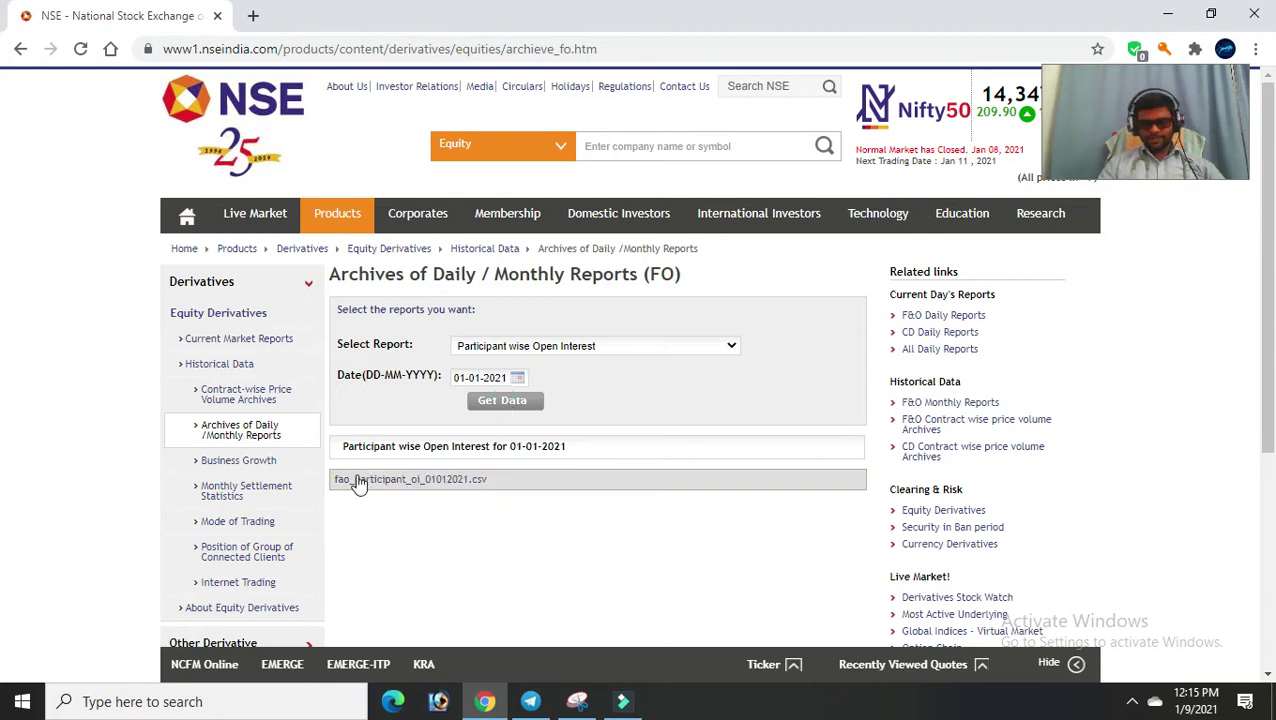
pyautogui.click(359, 482)
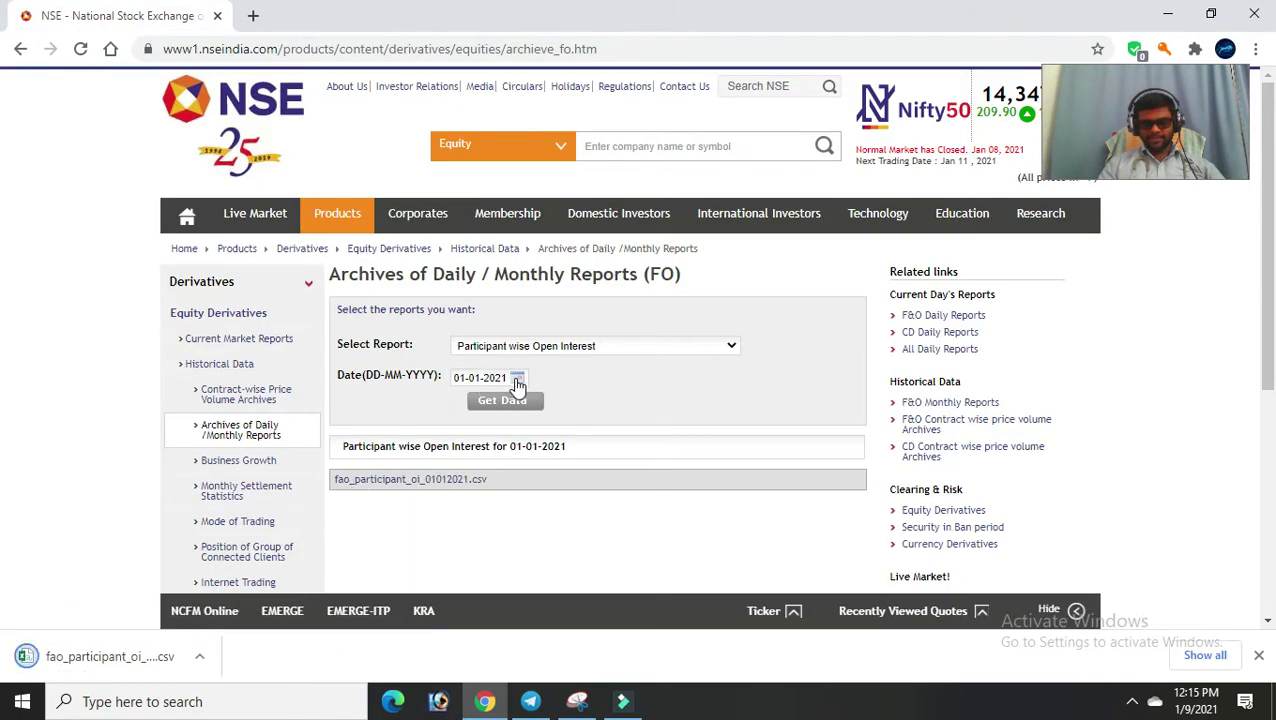
# - Switch the report to Participant wise Trading Volumes, download its csv and view the downloads list
pyautogui.click(703, 345)
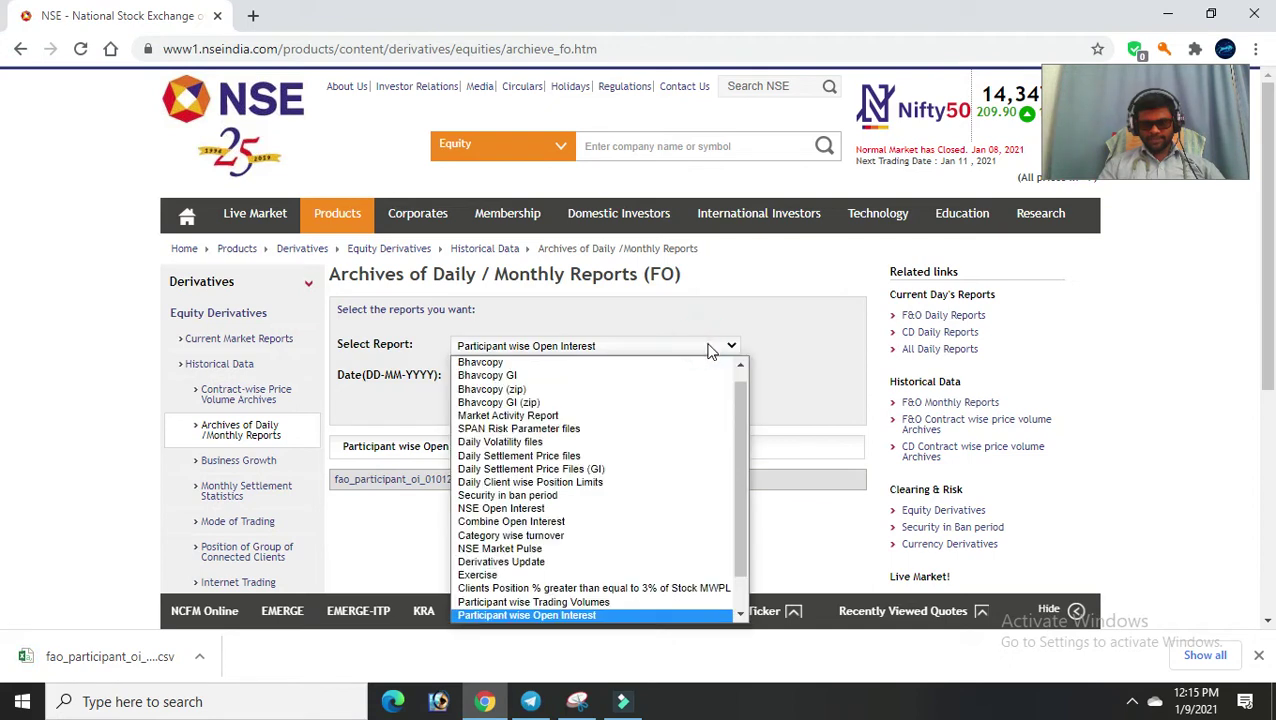
pyautogui.scroll(-1, 572, 605)
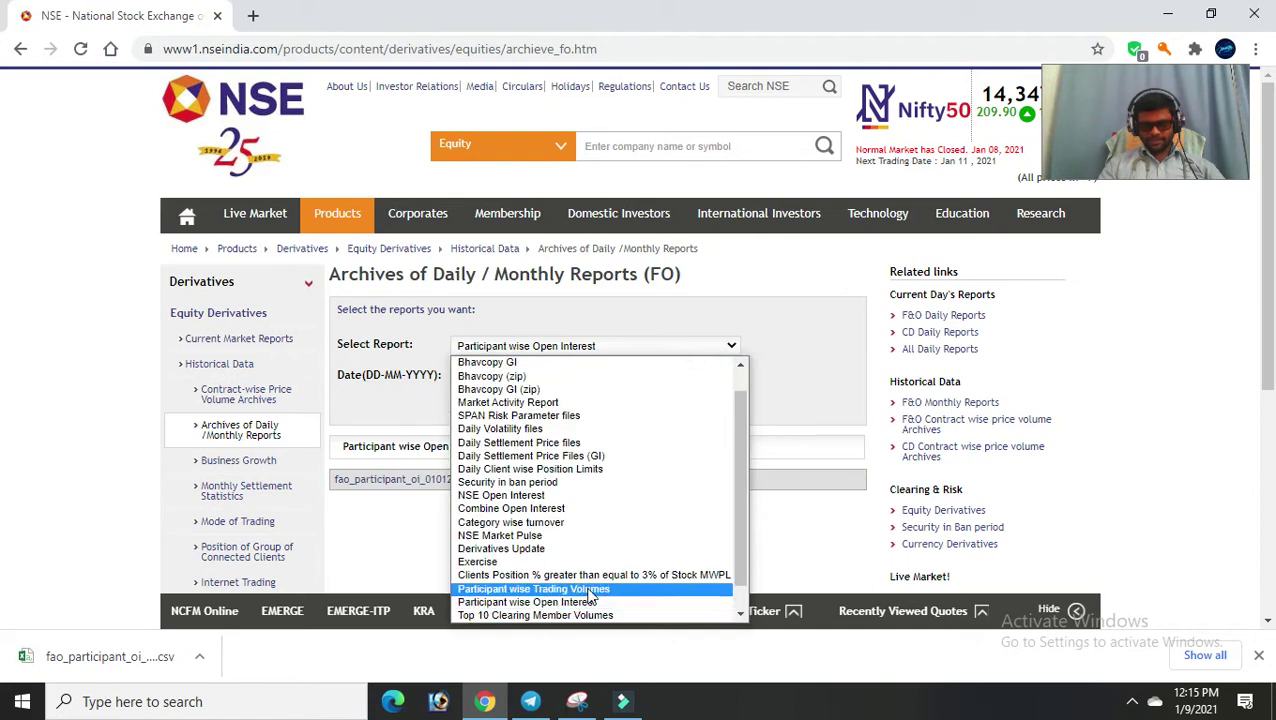
pyautogui.click(590, 590)
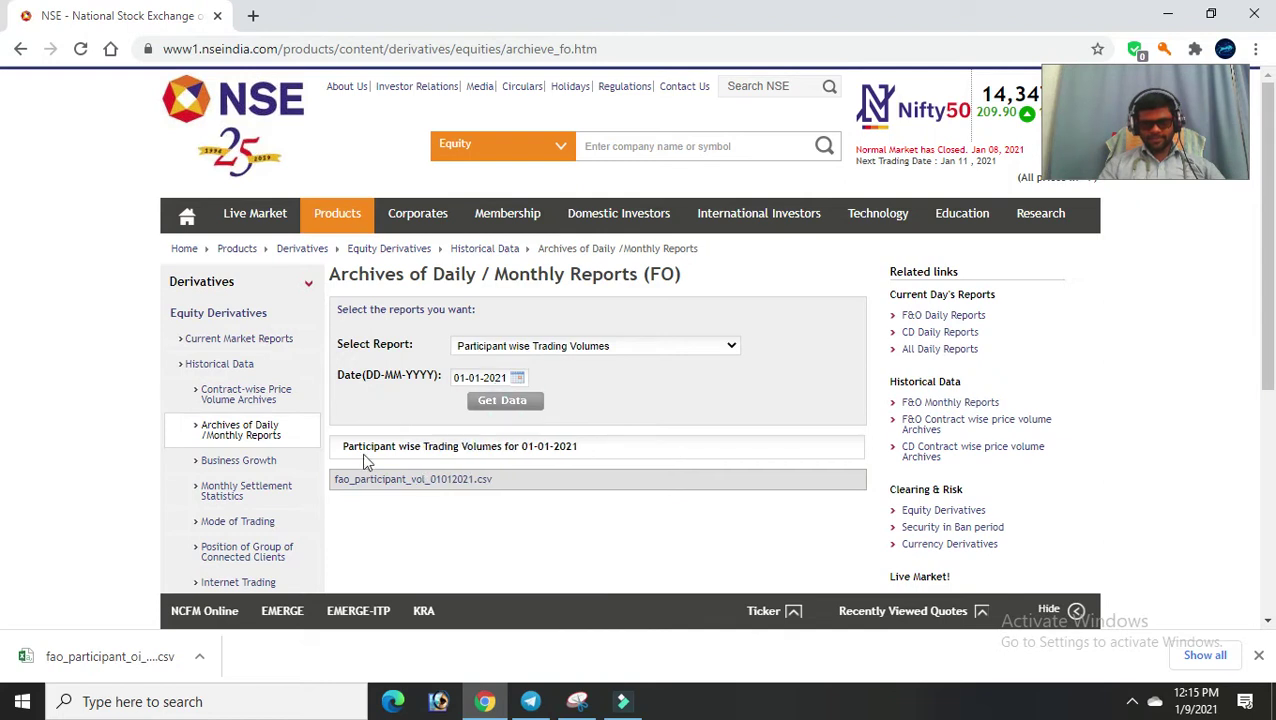
pyautogui.click(363, 481)
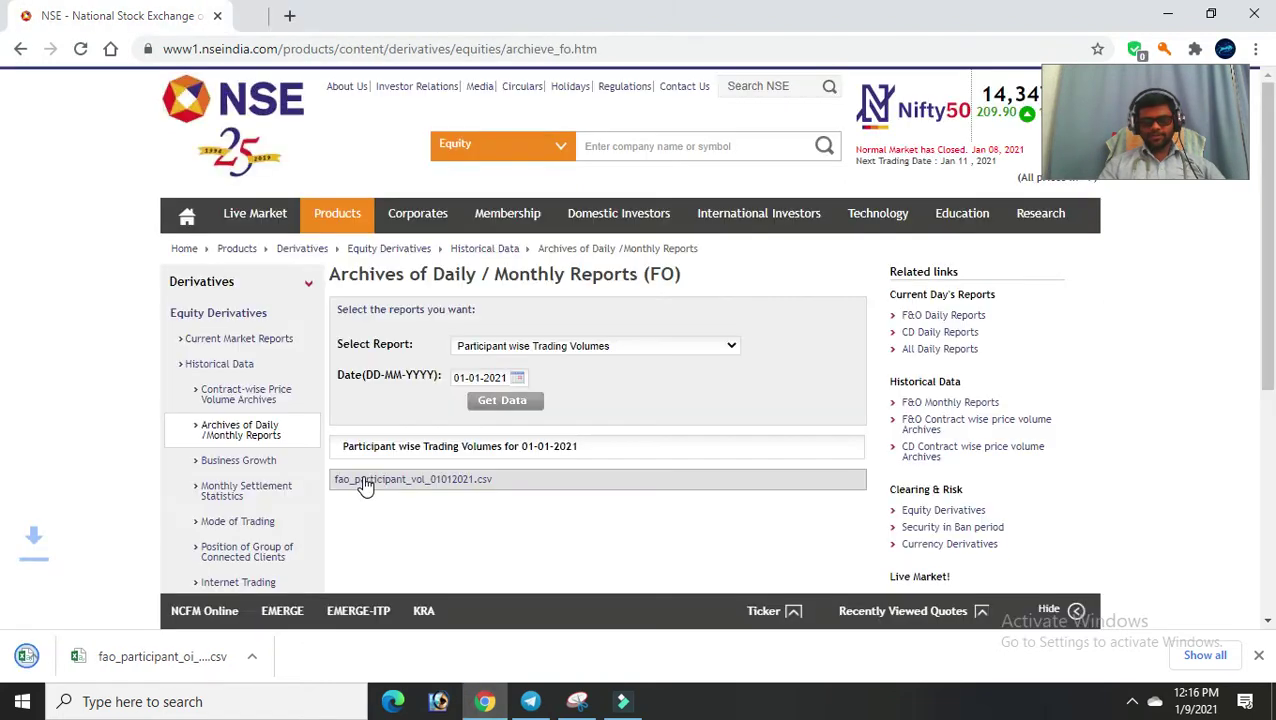
pyautogui.click(1205, 656)
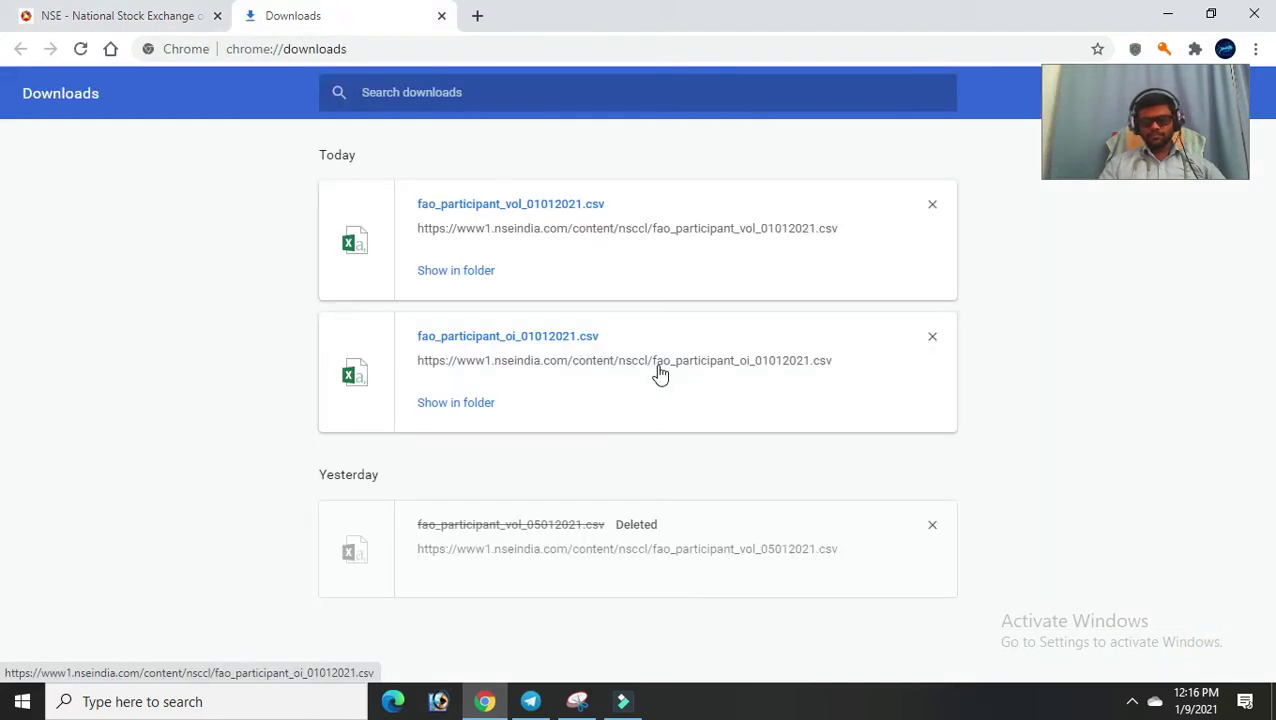
# - Remove all three entries from chrome://downloads, close that tab and minimize Chrome
pyautogui.click(933, 524)
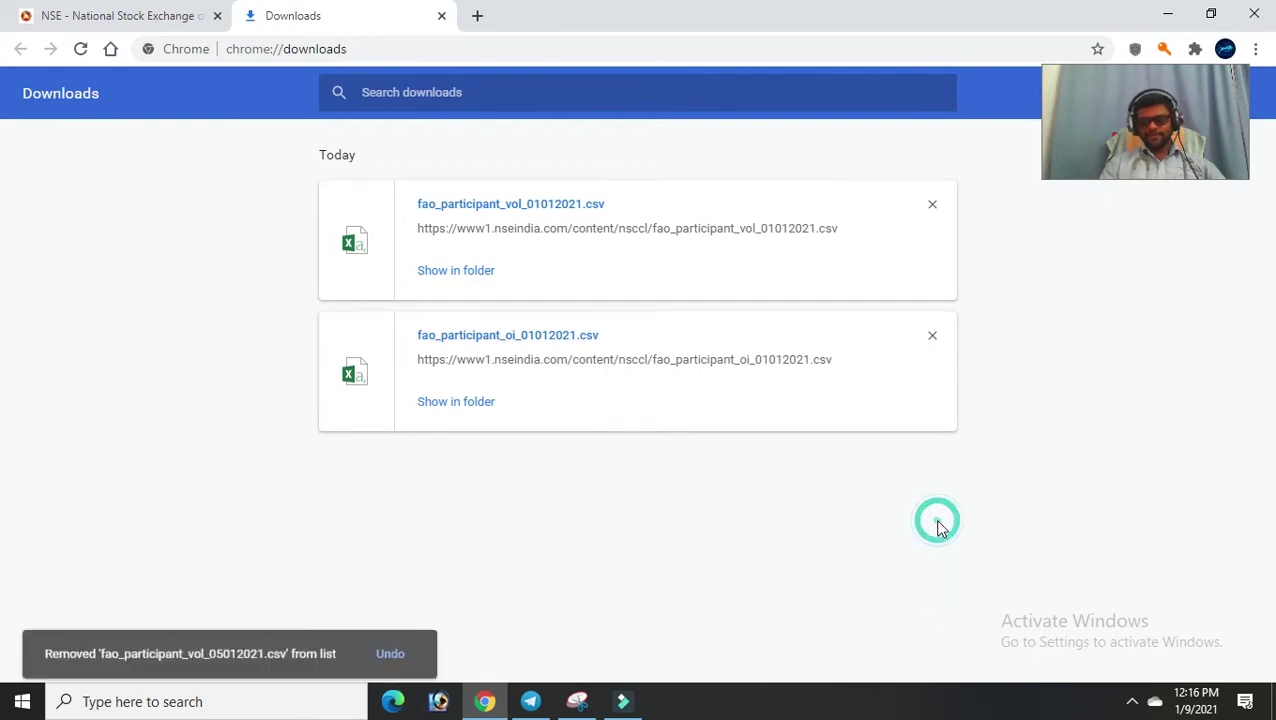
pyautogui.click(934, 342)
pyautogui.click(932, 205)
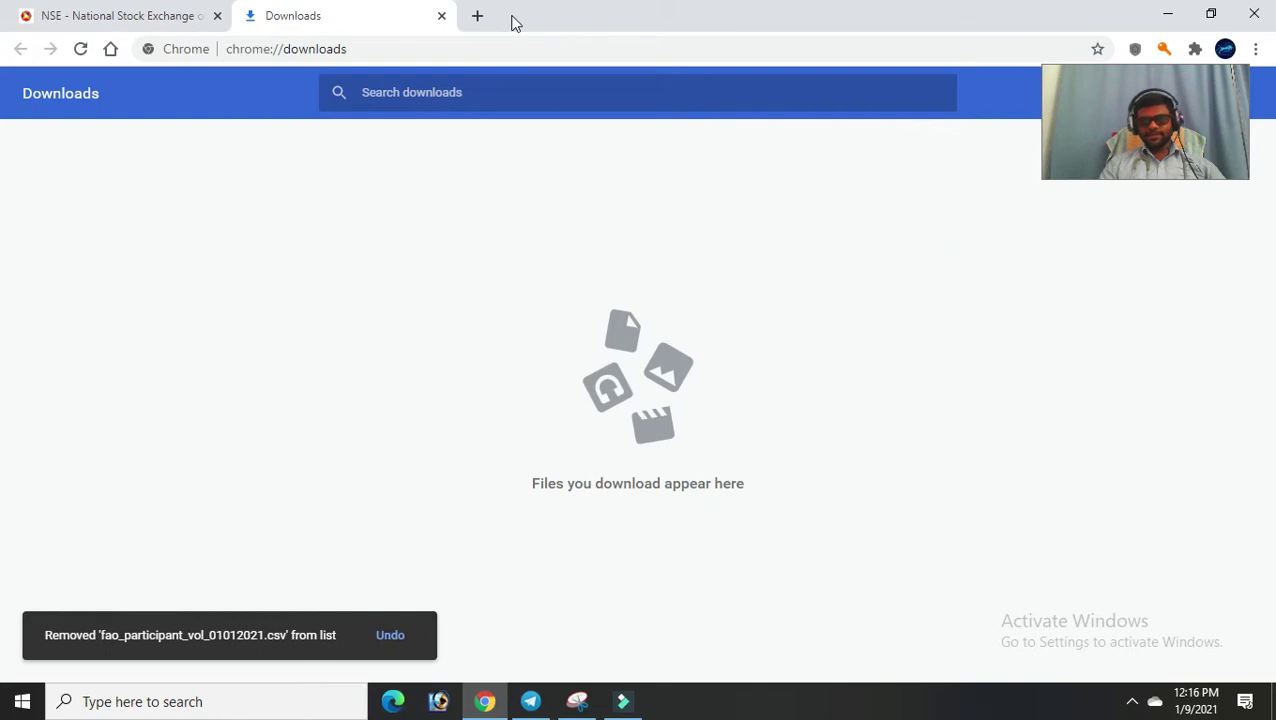
pyautogui.click(441, 15)
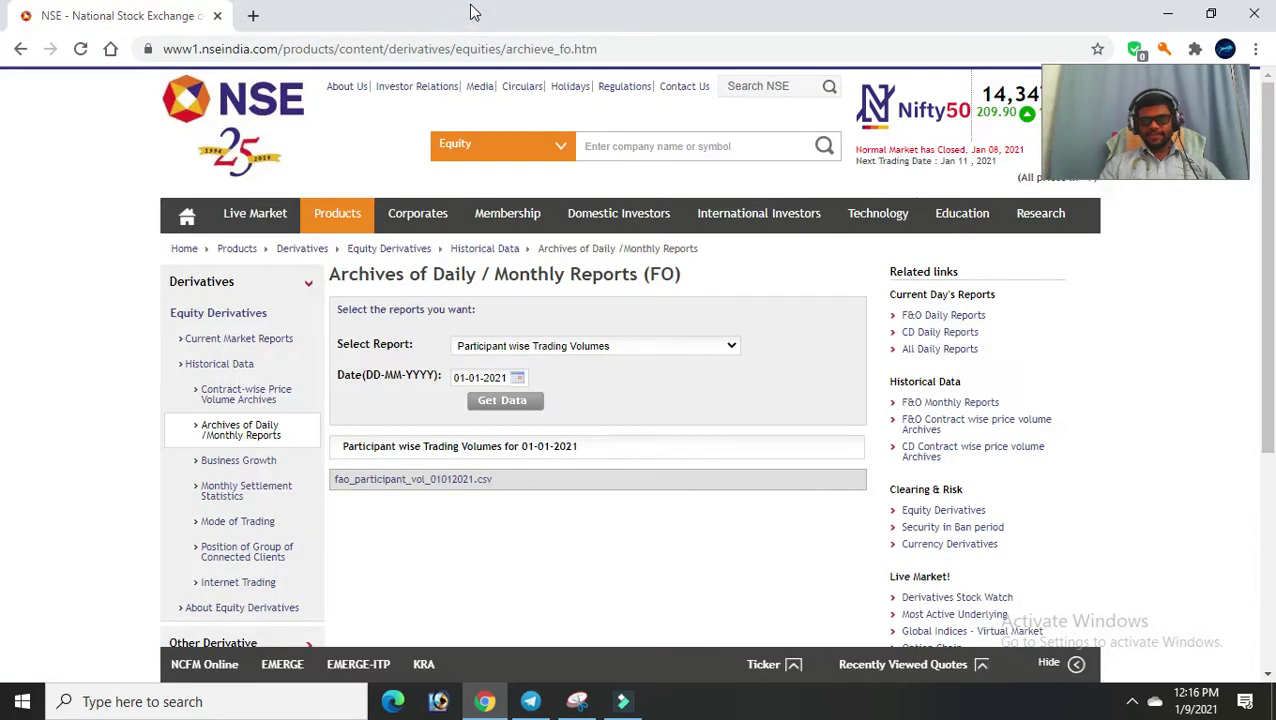
pyautogui.click(1168, 12)
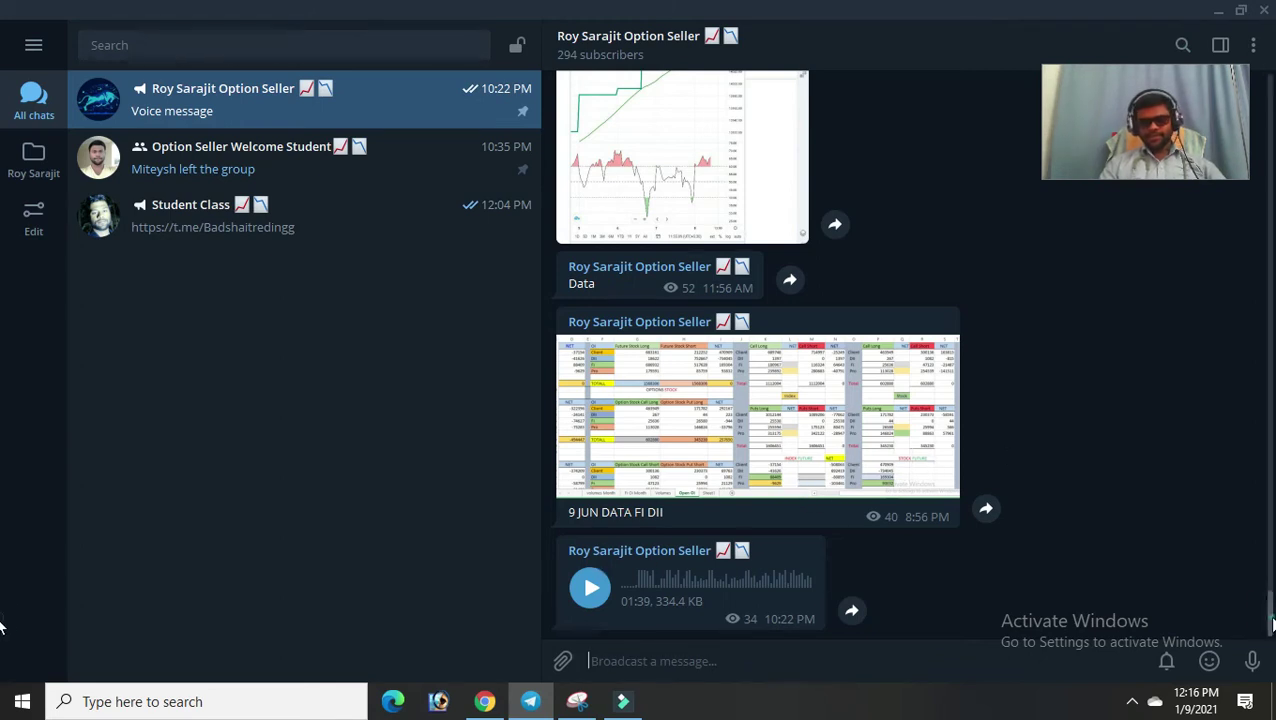
# - In the Student Class channel, preview the spreadsheet image, then open 'Fi Di Data Nifty 50 BankNifty 1.xlsx'
pyautogui.click(210, 220)
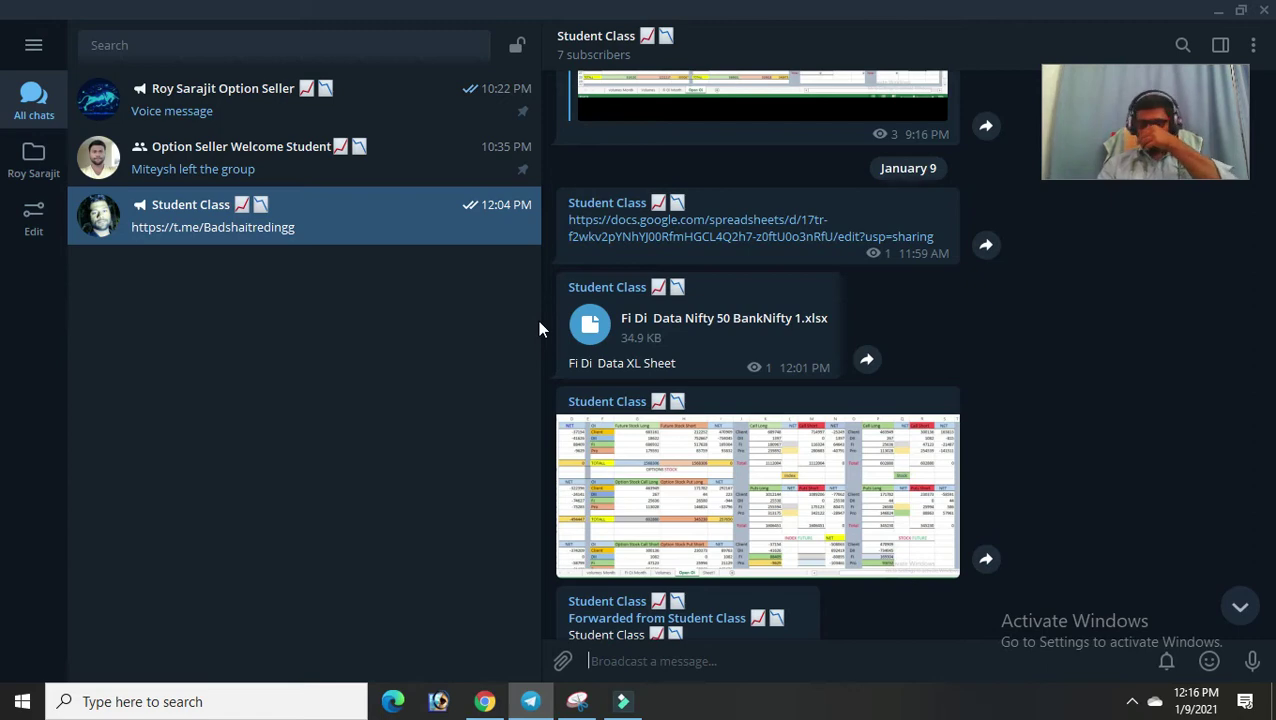
pyautogui.click(698, 453)
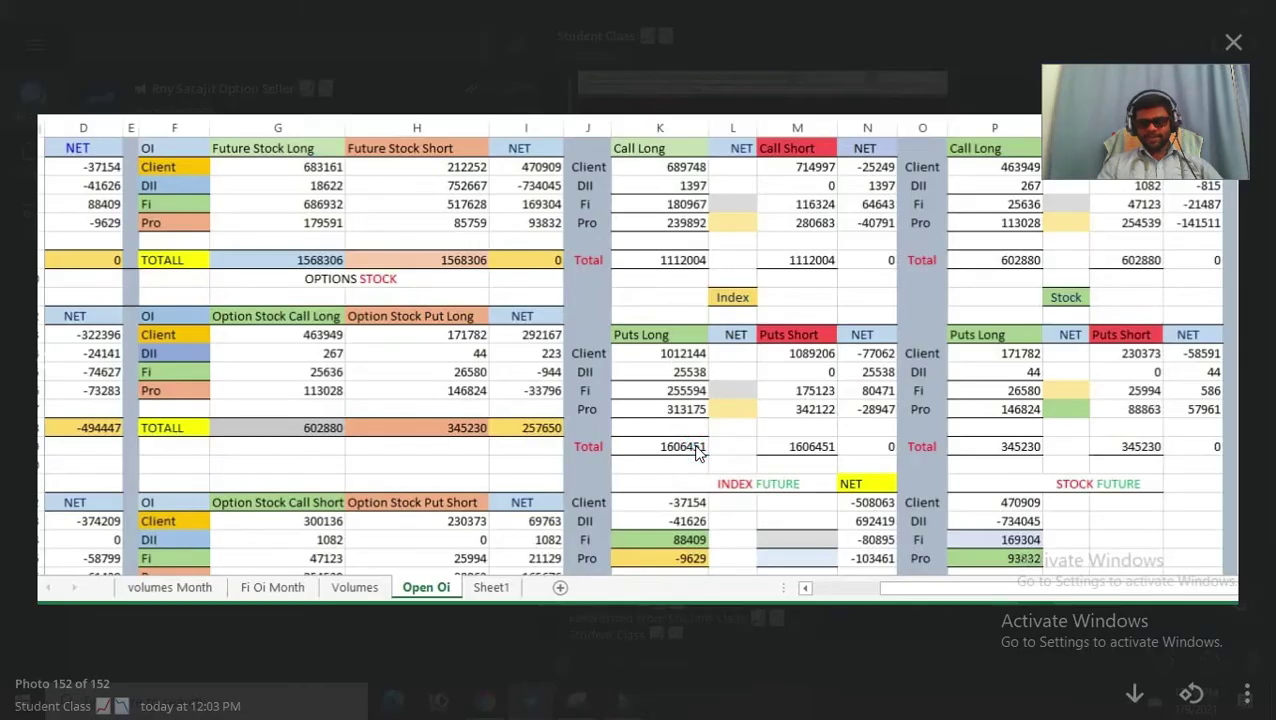
pyautogui.click(1236, 41)
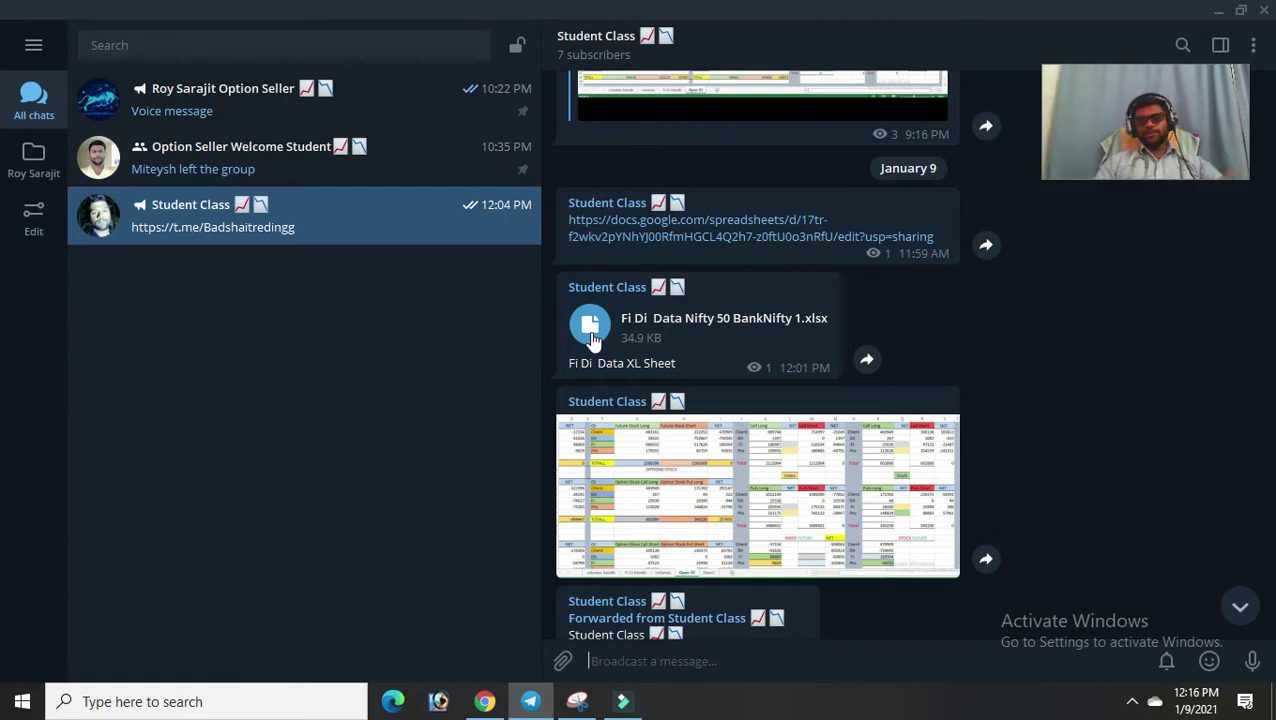
pyautogui.click(593, 341)
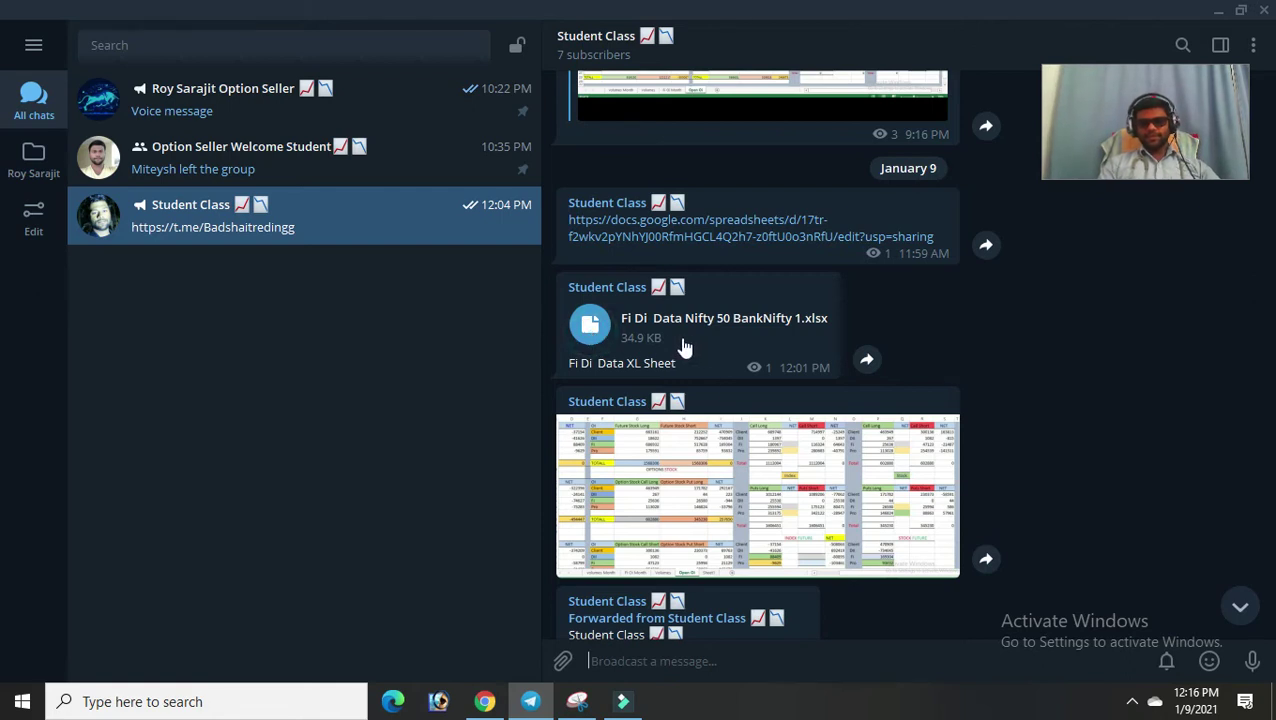
pyautogui.rightClick(595, 335)
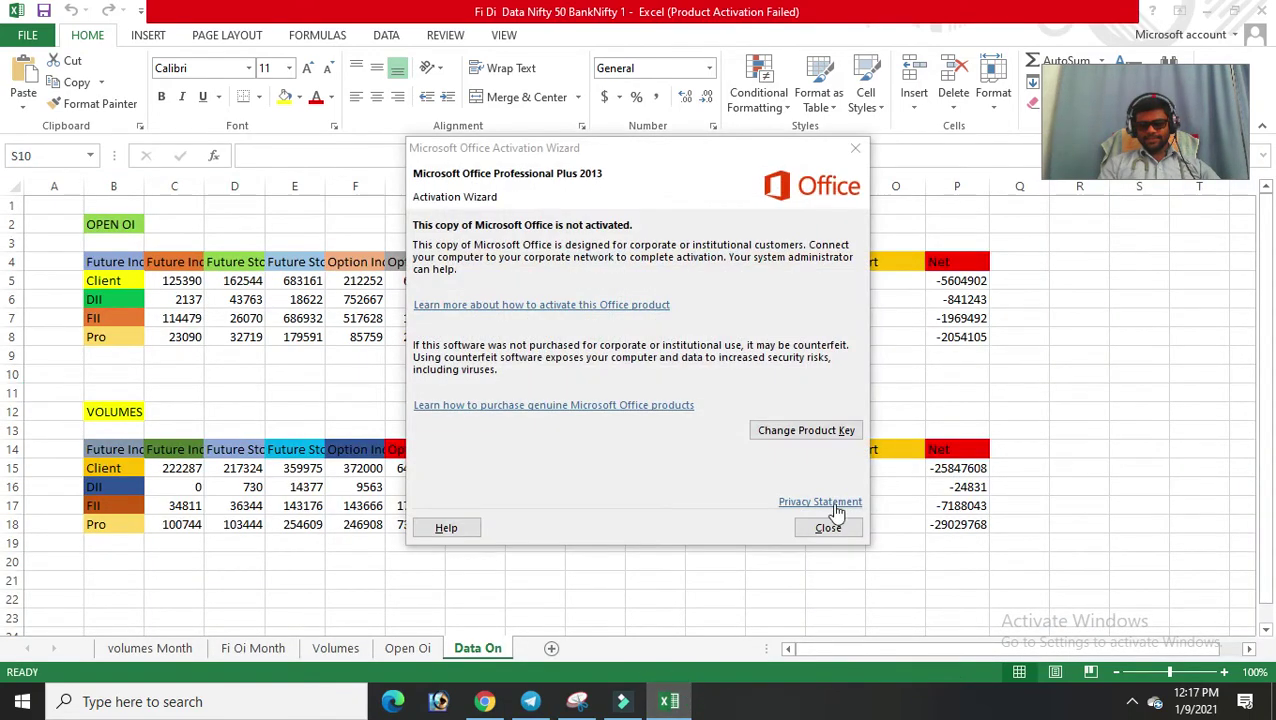
# - Dismiss the Office Activation Wizard, then minimize Telegram and Excel to show the desktop
pyautogui.click(828, 527)
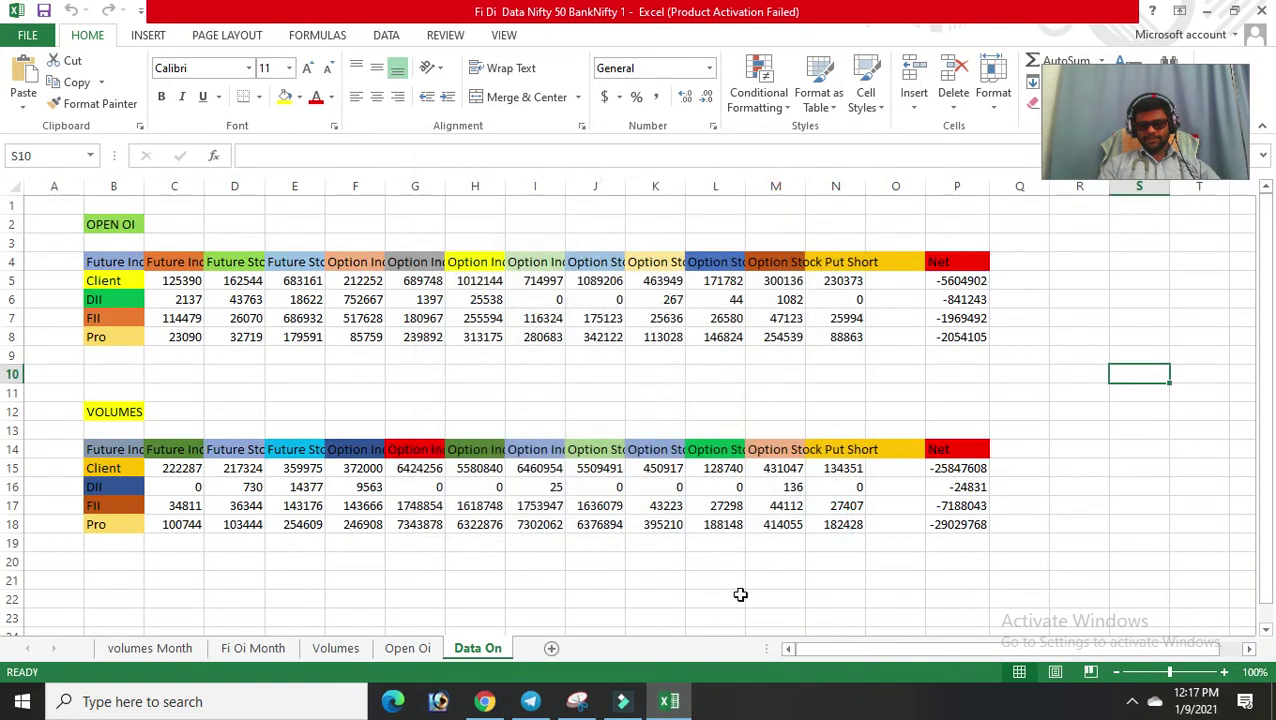
pyautogui.click(673, 703)
pyautogui.click(673, 703)
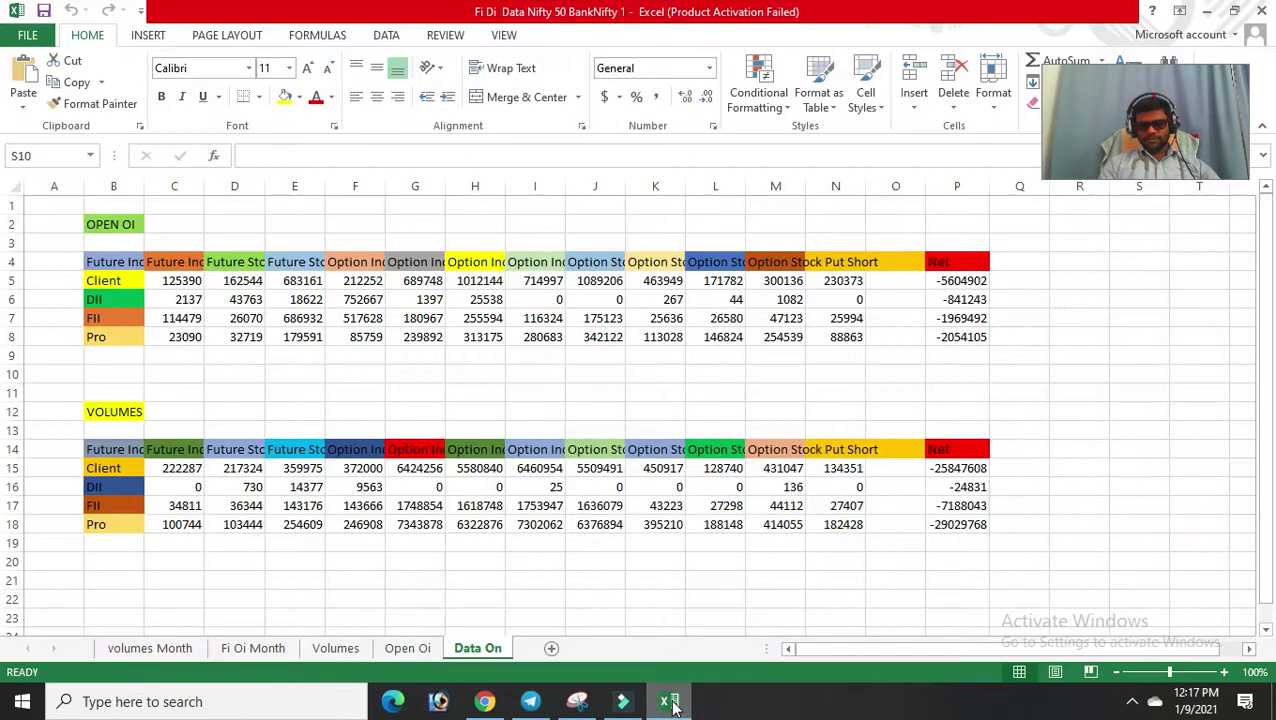
pyautogui.click(669, 701)
pyautogui.click(1217, 12)
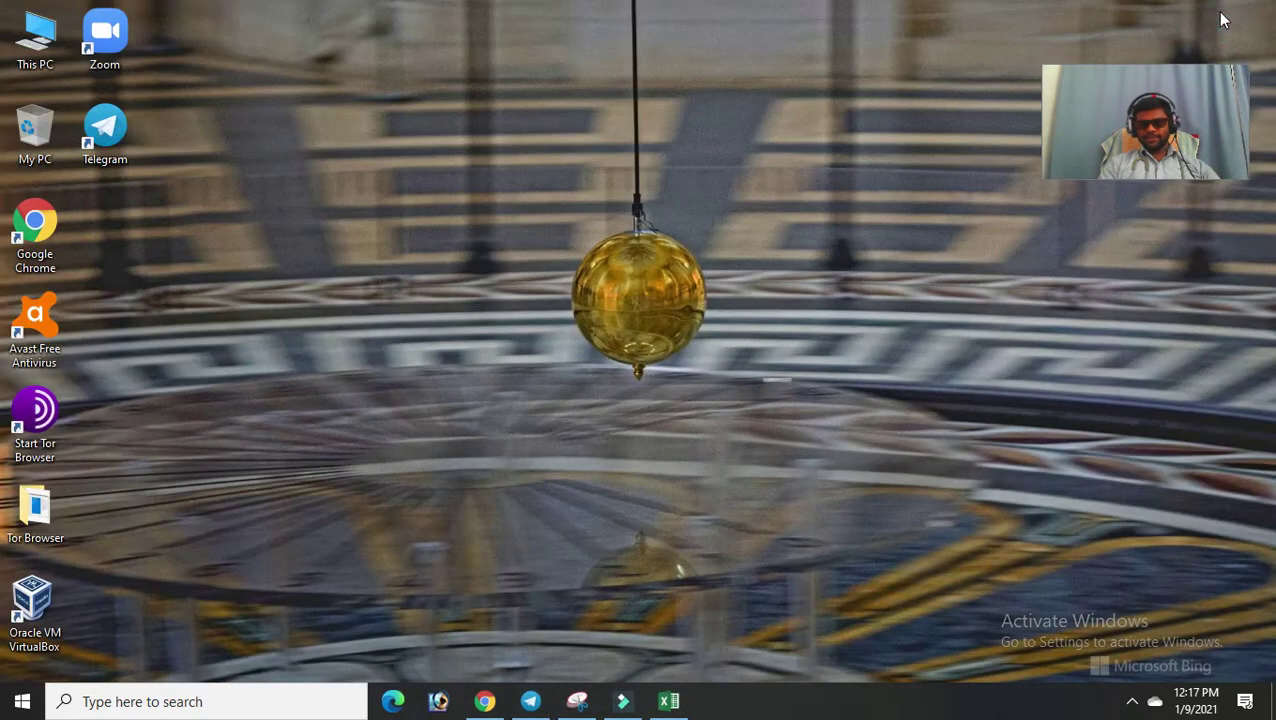
pyautogui.click(667, 703)
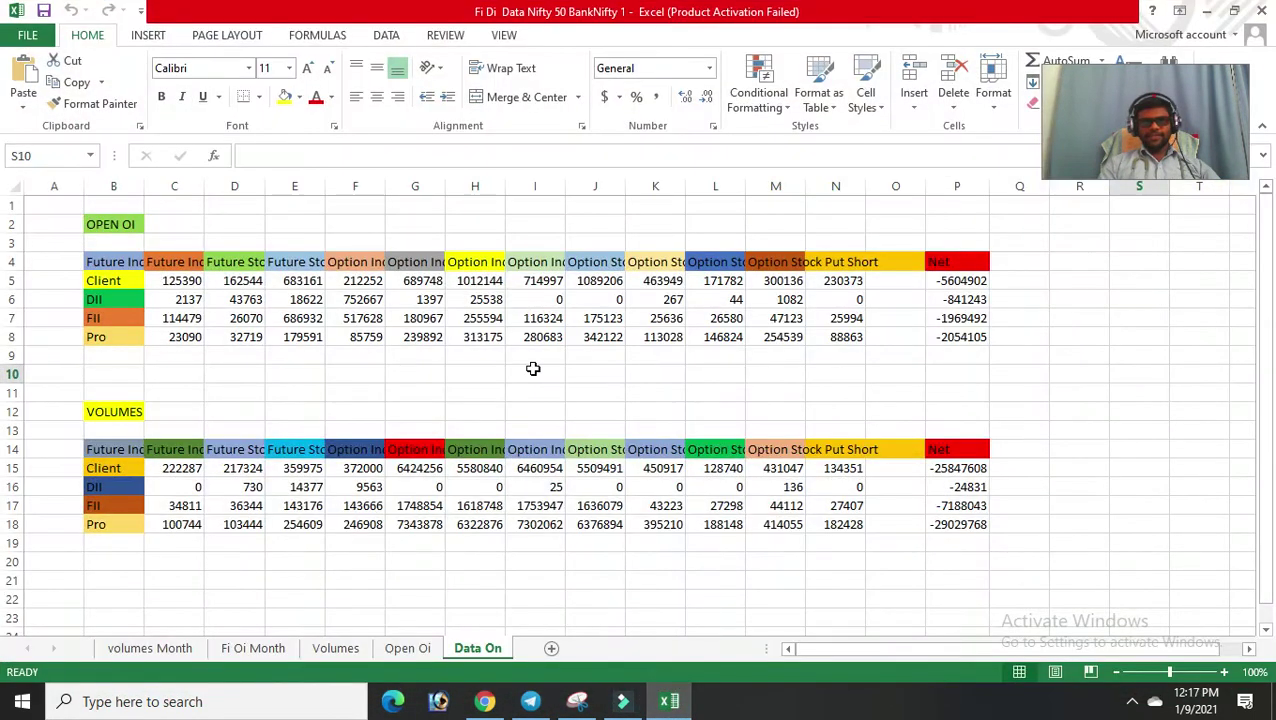
pyautogui.click(686, 710)
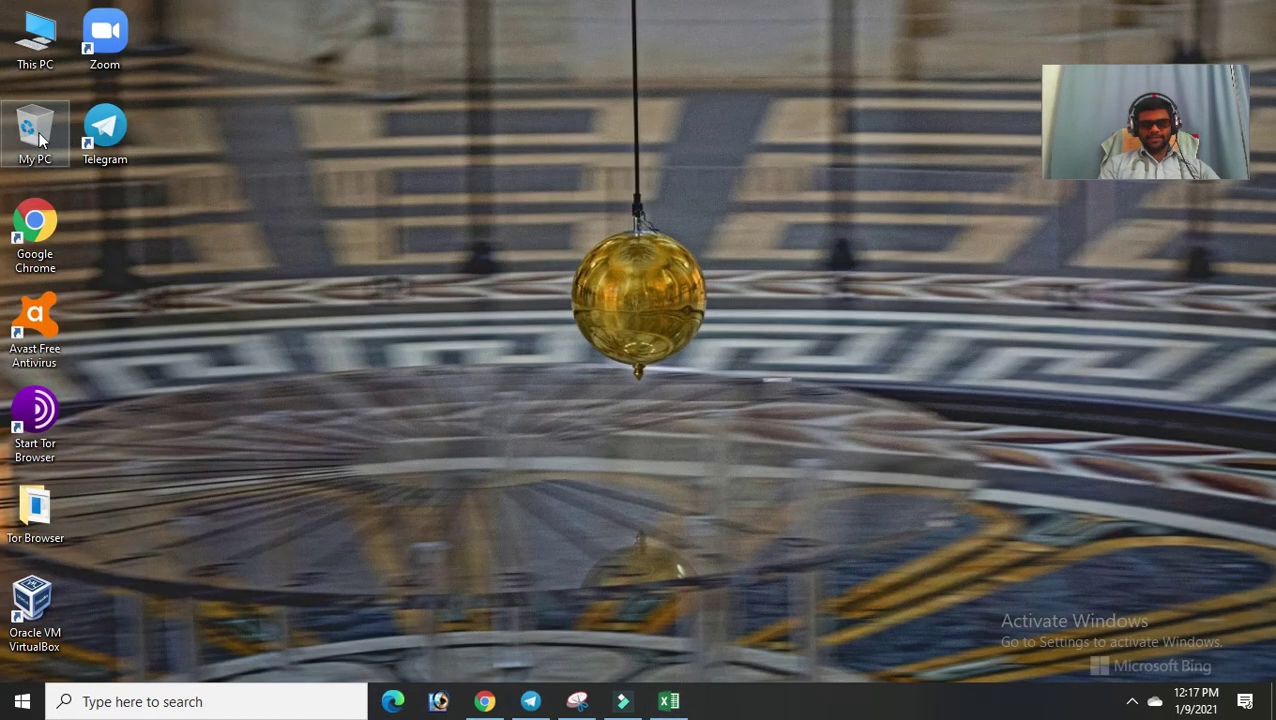
# - Open fao_participant_oi_01012021.csv from the Downloads folder in Excel
pyautogui.doubleClick(40, 138)
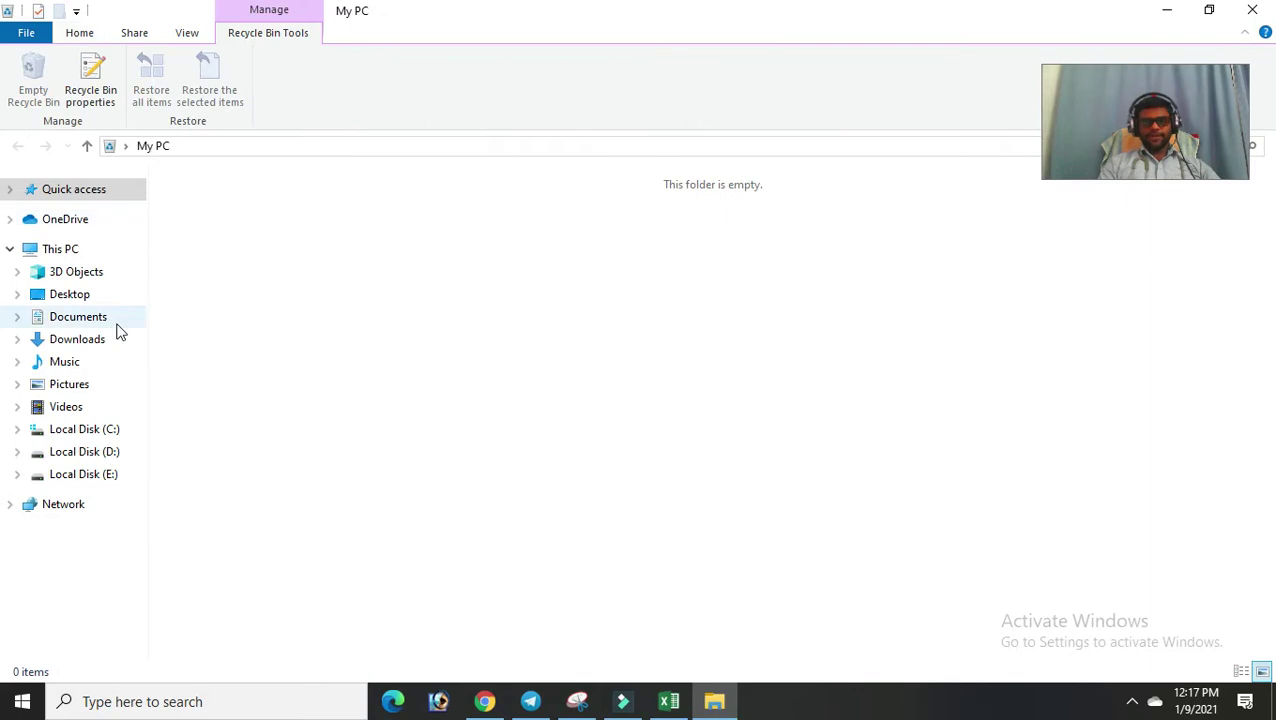
pyautogui.click(92, 323)
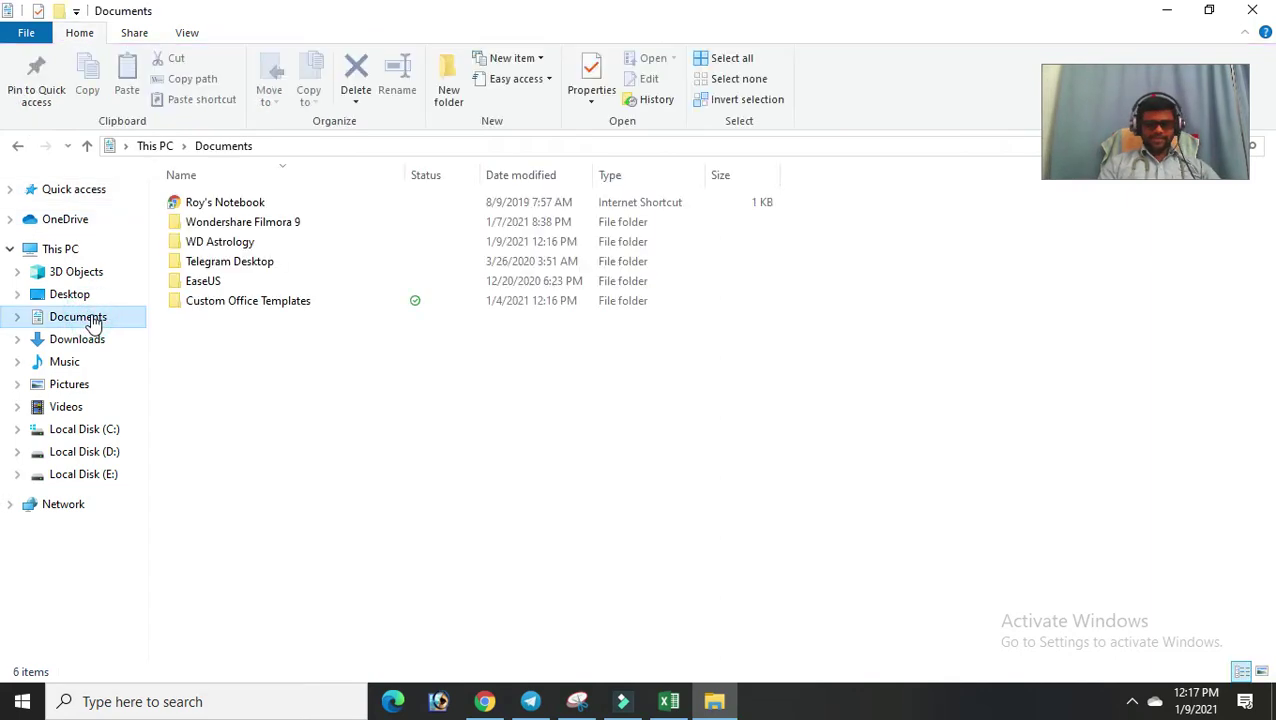
pyautogui.click(89, 343)
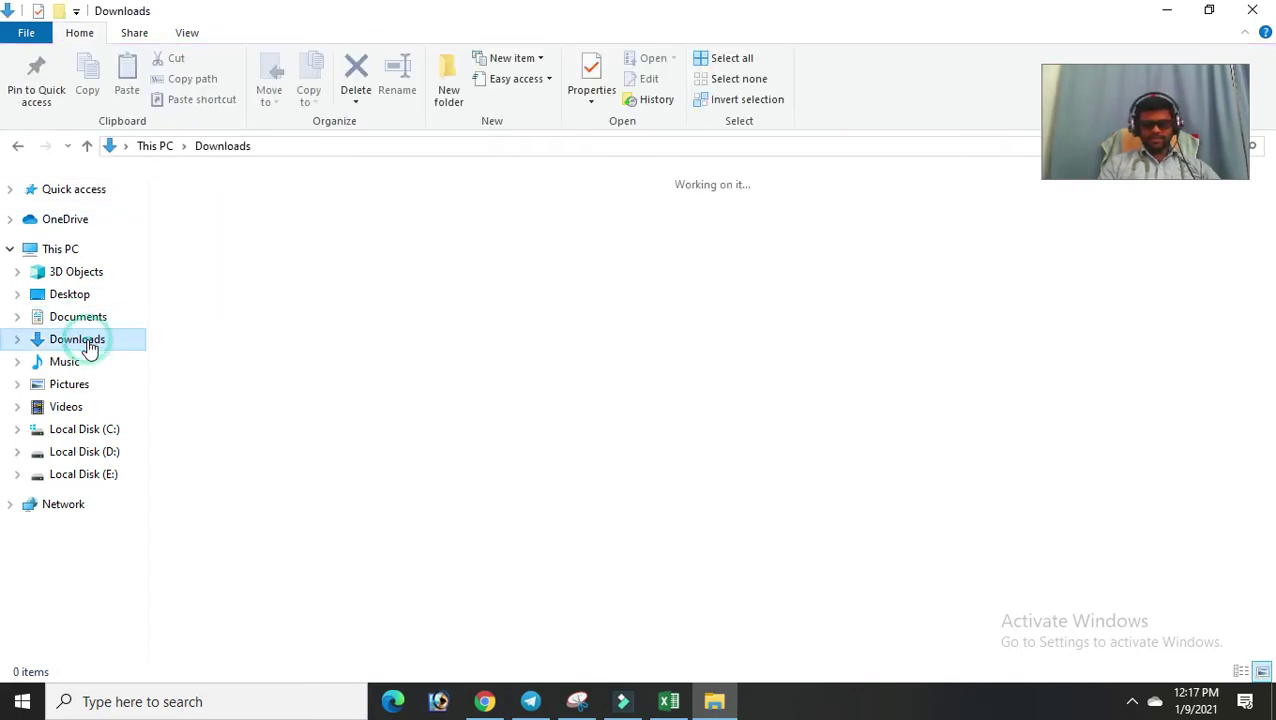
pyautogui.doubleClick(320, 258)
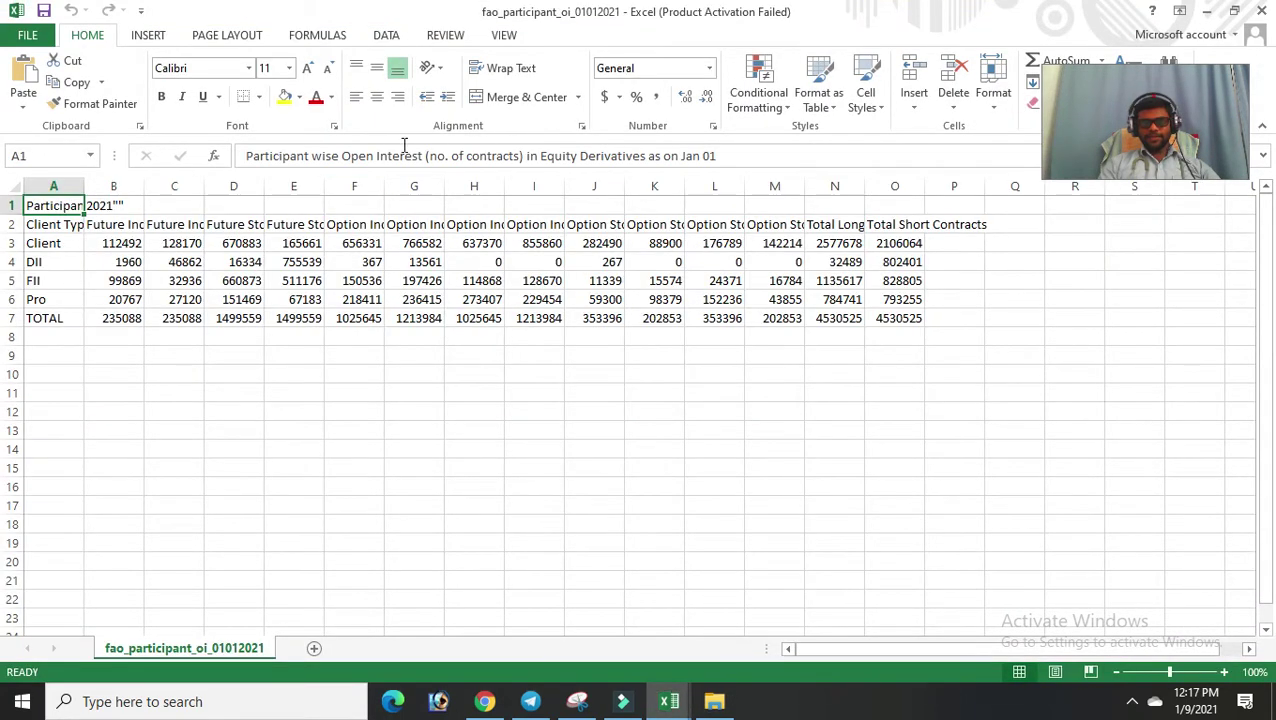
# - Delete the TOTAL row (row 7) from the participant OI table
pyautogui.moveTo(342, 156); pyautogui.dragTo(470, 156)
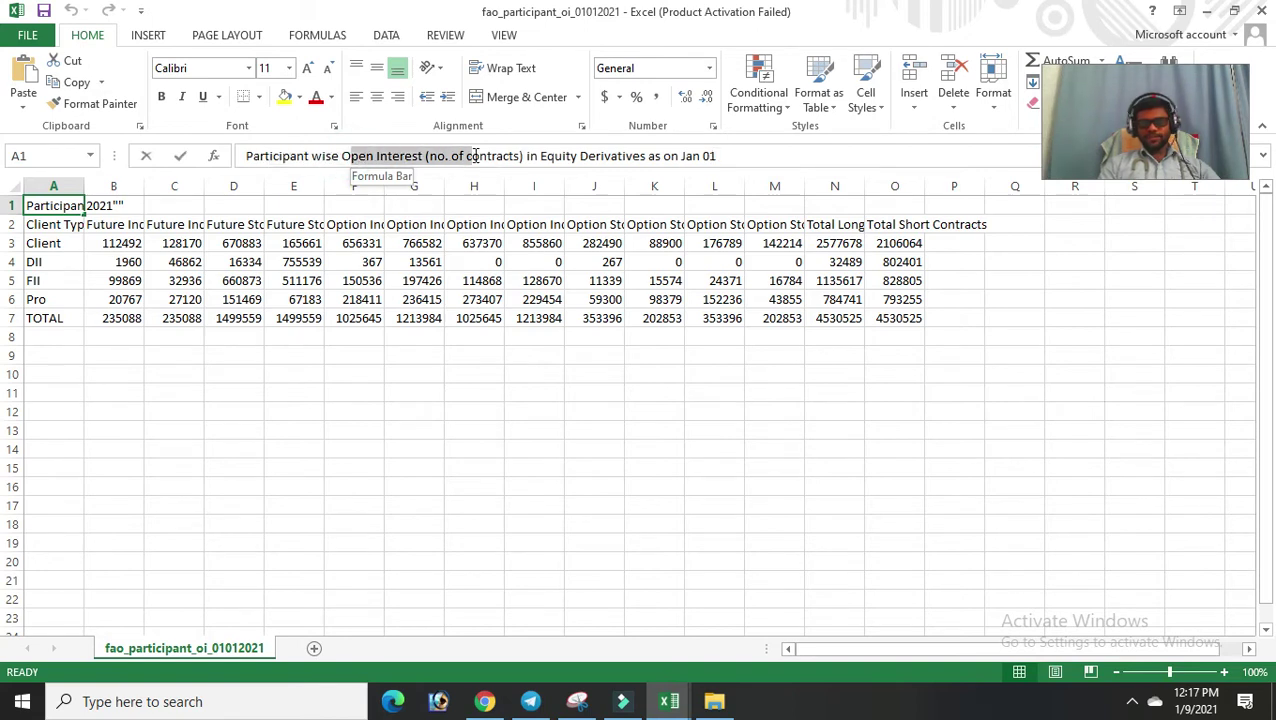
pyautogui.click(331, 503)
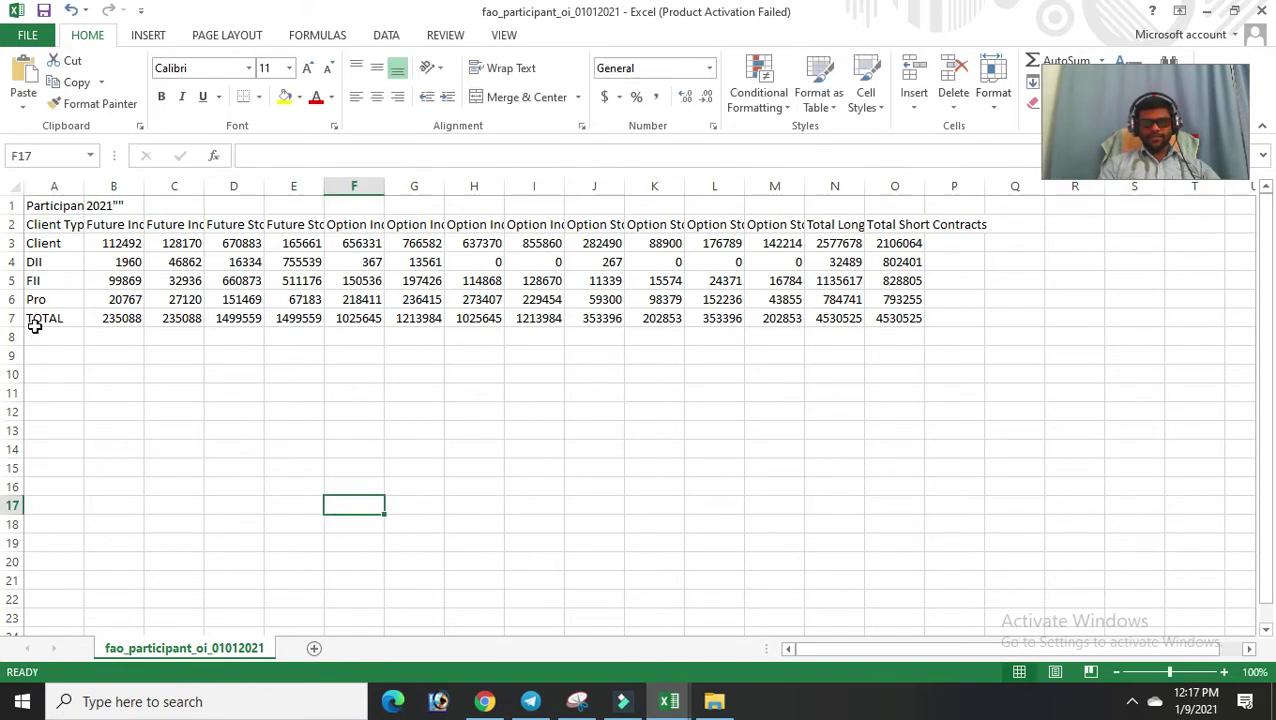
pyautogui.moveTo(35, 320)
pyautogui.mouseDown()
pyautogui.moveTo(846, 341)
pyautogui.moveTo(950, 321)
pyautogui.moveTo(936, 321)
pyautogui.mouseUp()
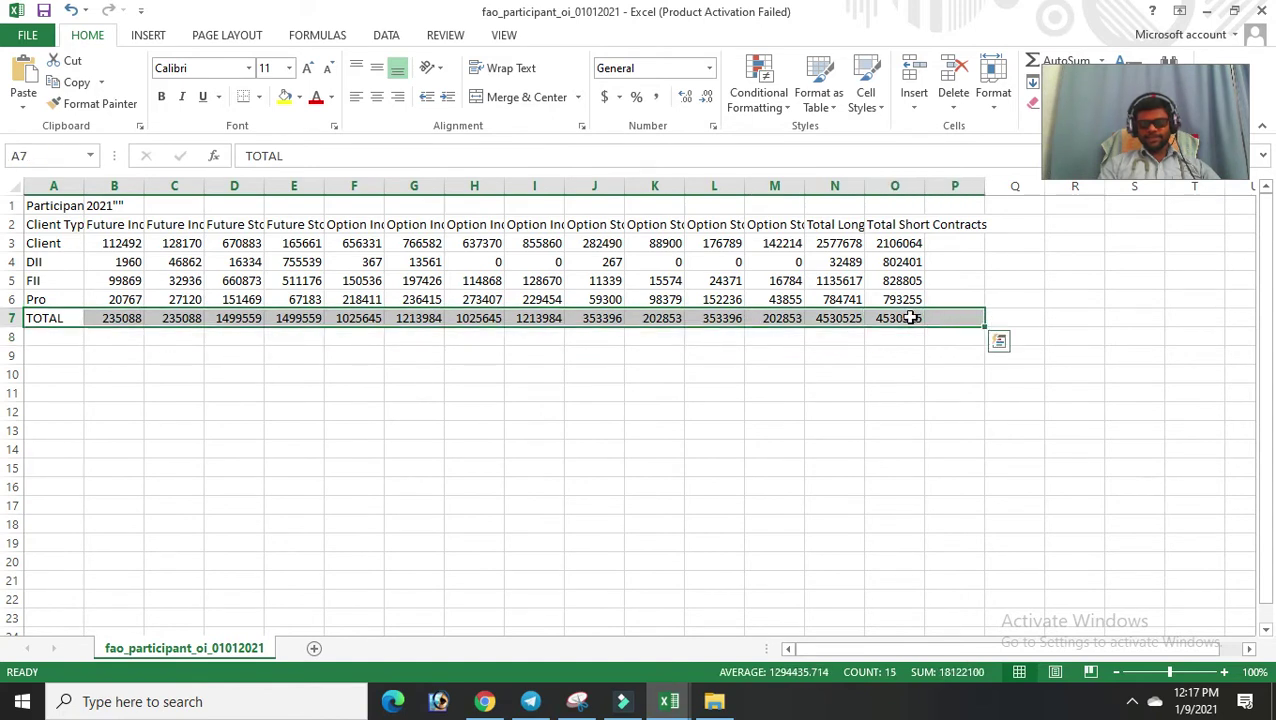
pyautogui.rightClick(911, 318)
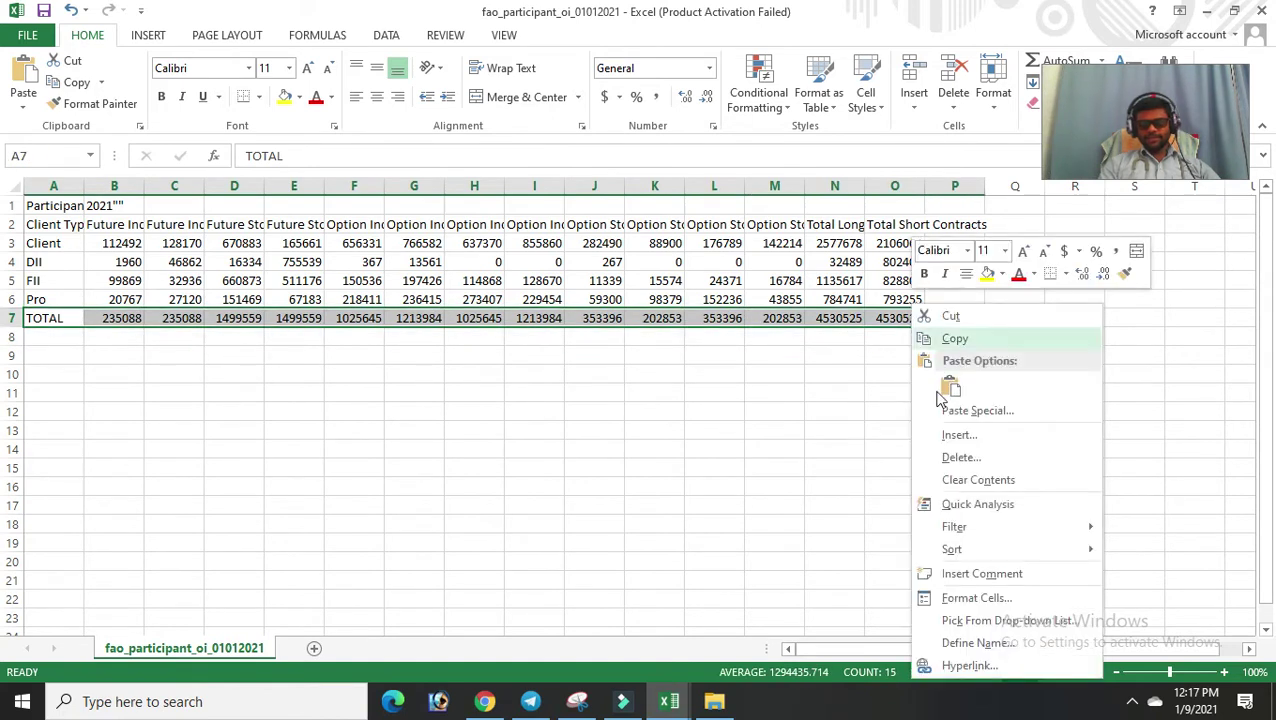
pyautogui.click(955, 457)
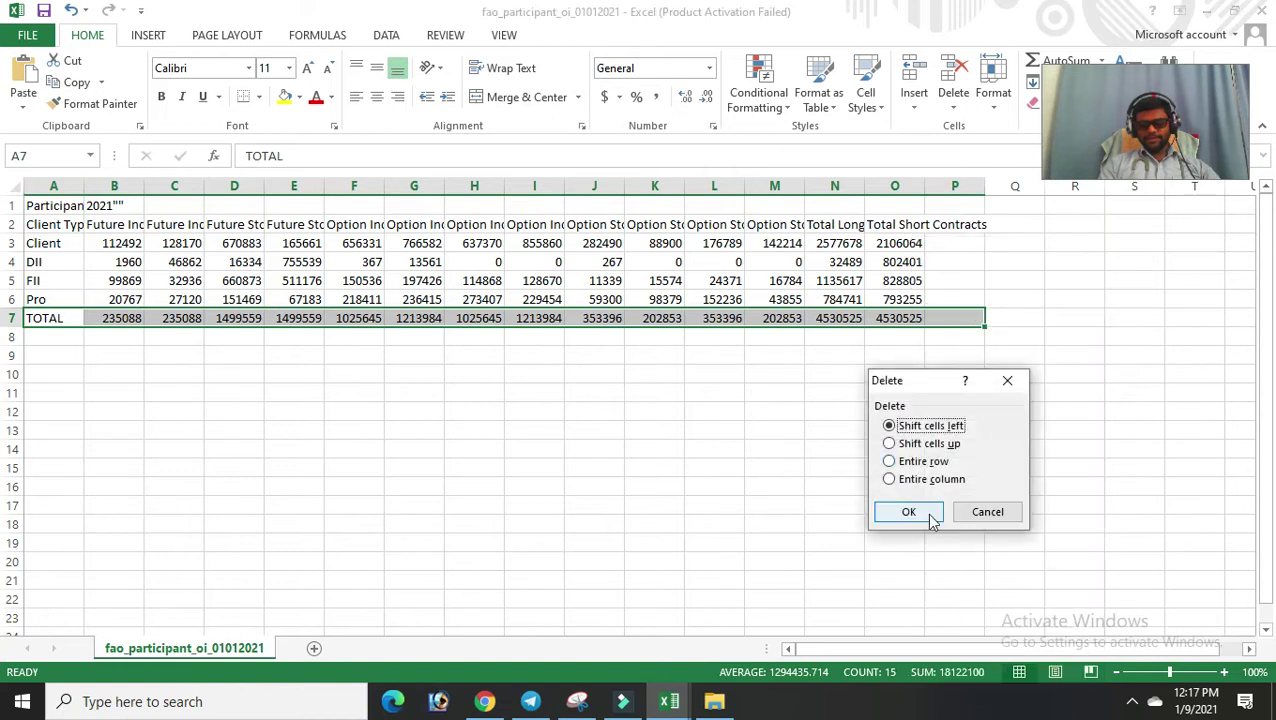
pyautogui.click(925, 516)
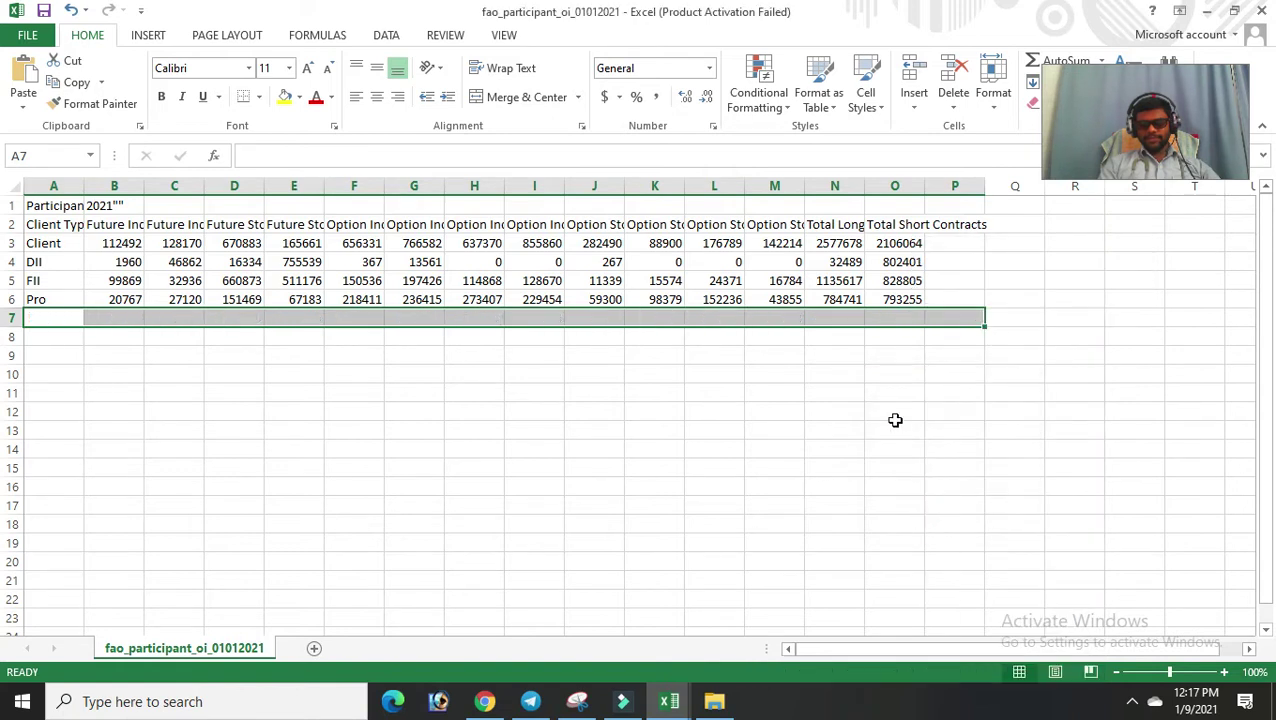
# - Delete the Total Long and Total Short Contracts columns N:O, shifting cells left
pyautogui.click(822, 226)
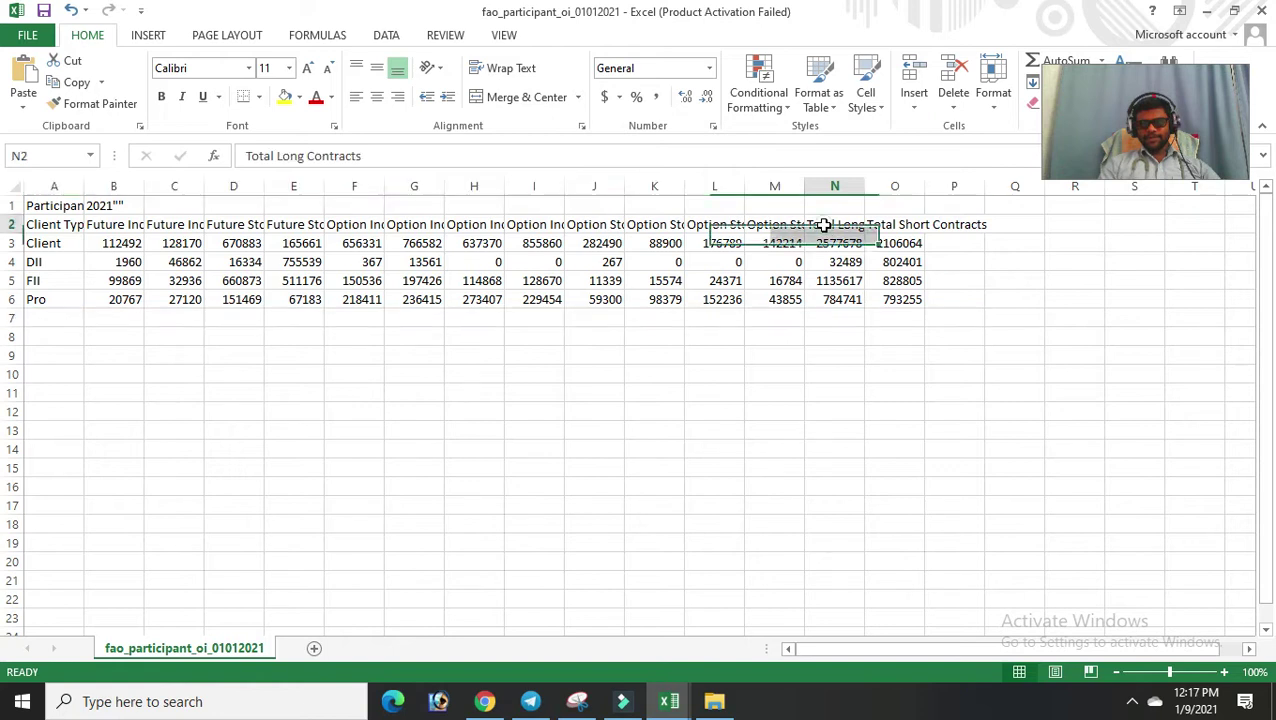
pyautogui.moveTo(822, 226); pyautogui.dragTo(907, 298)
pyautogui.rightClick(907, 298)
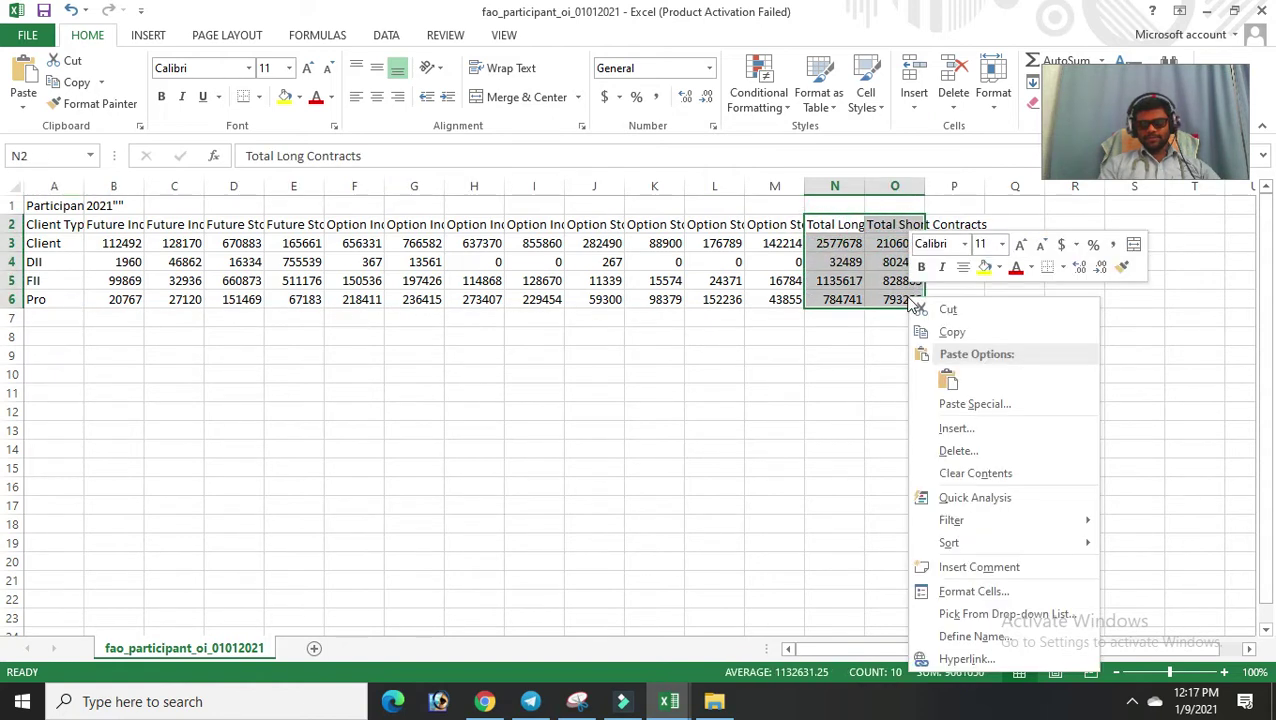
pyautogui.click(966, 451)
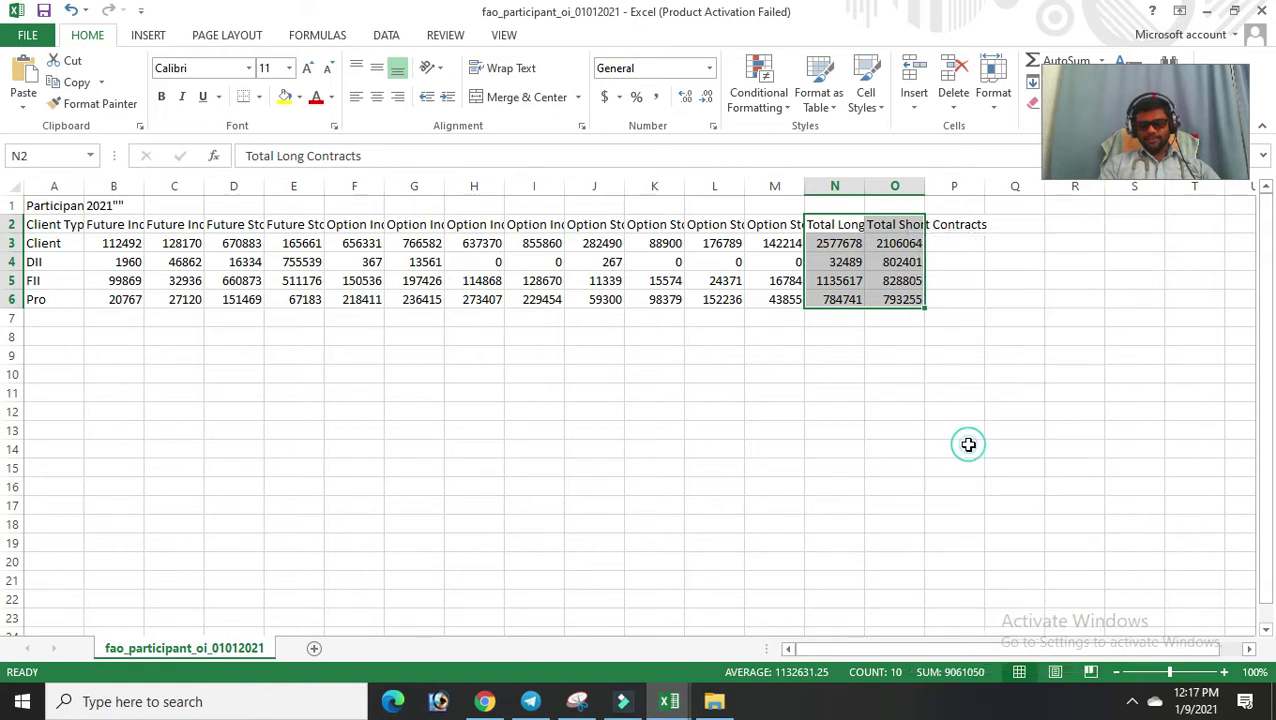
pyautogui.click(932, 493)
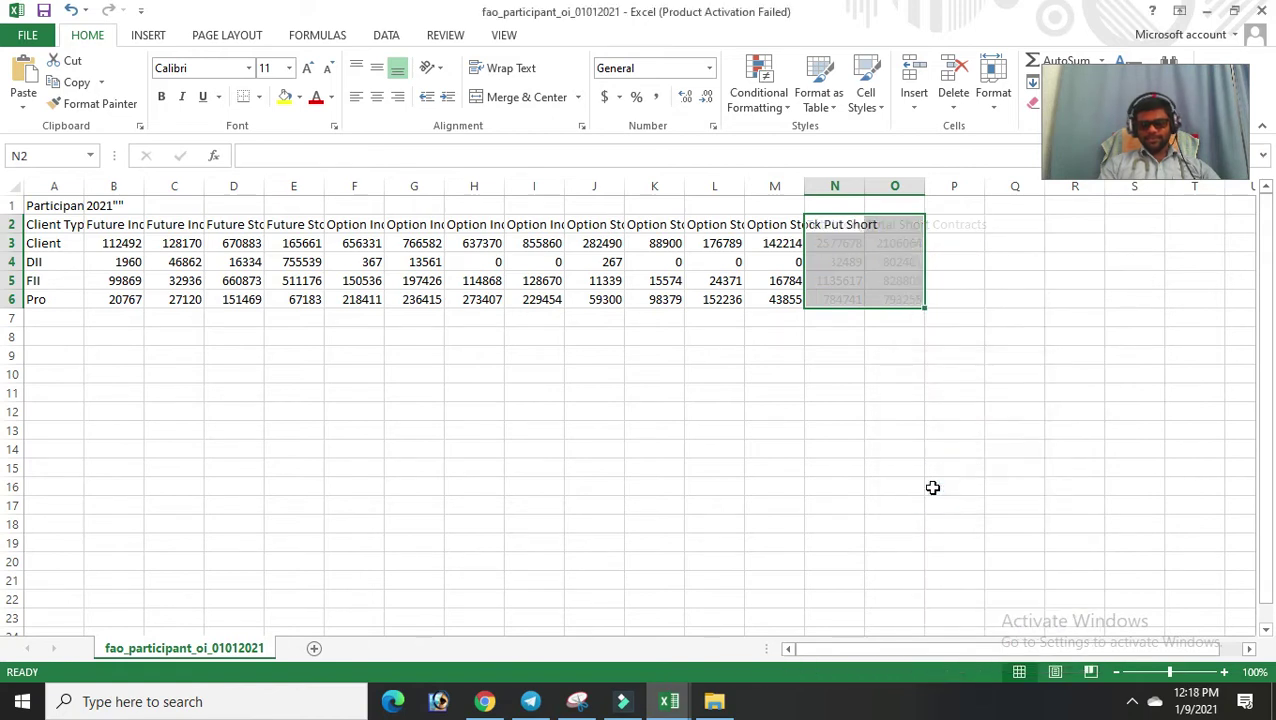
# - Copy the Client, DII, FII and Pro figures in B3:M6
pyautogui.click(101, 243)
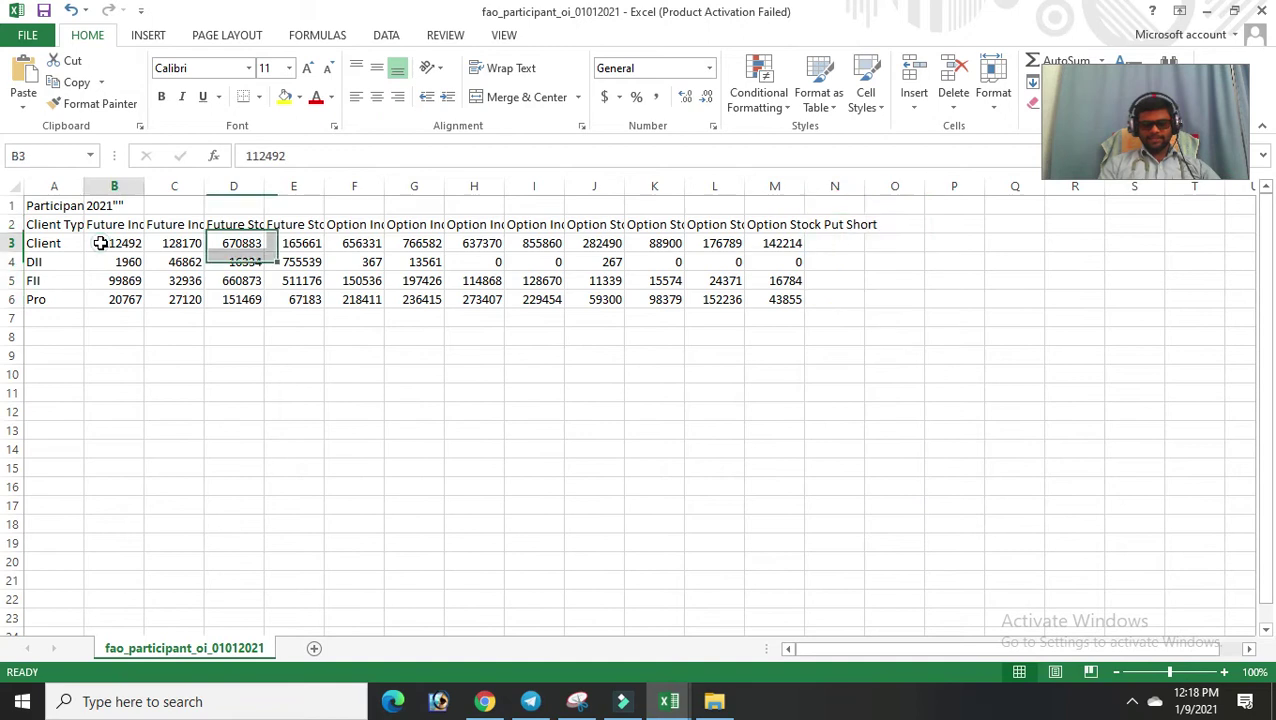
pyautogui.moveTo(110, 243)
pyautogui.mouseDown()
pyautogui.moveTo(713, 293)
pyautogui.moveTo(778, 285)
pyautogui.moveTo(779, 298)
pyautogui.mouseUp()
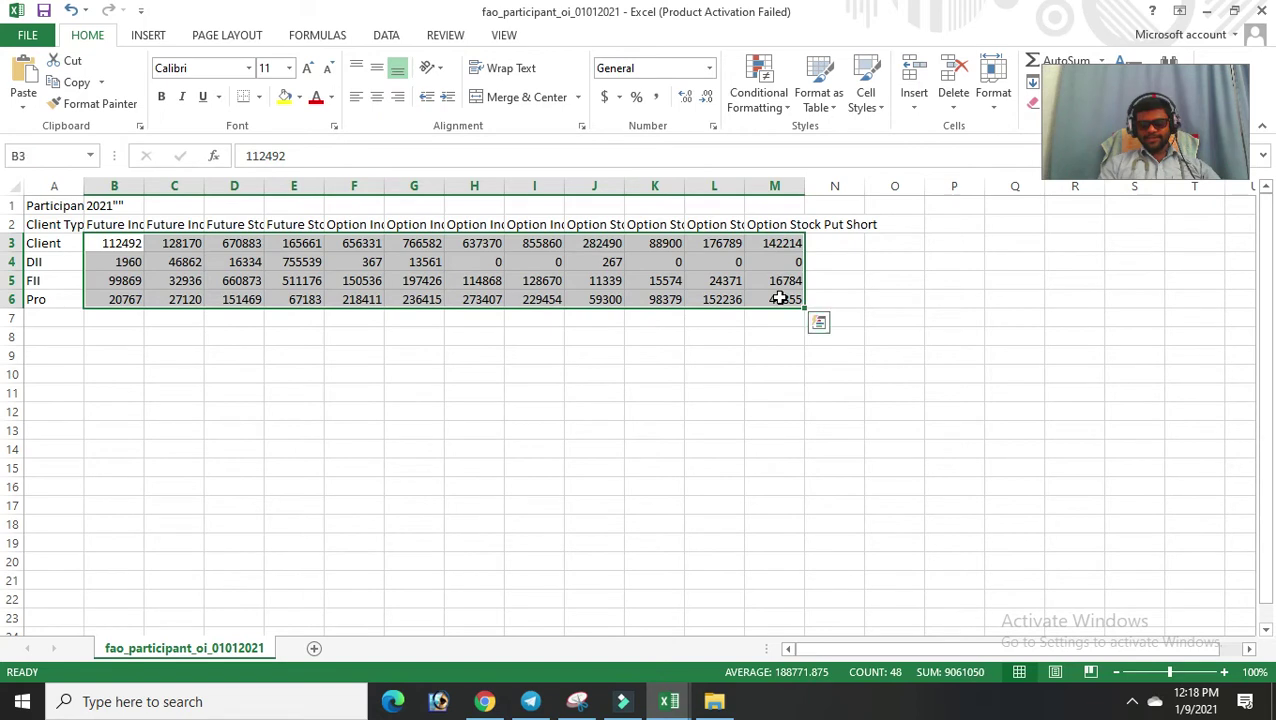
pyautogui.rightClick(701, 272)
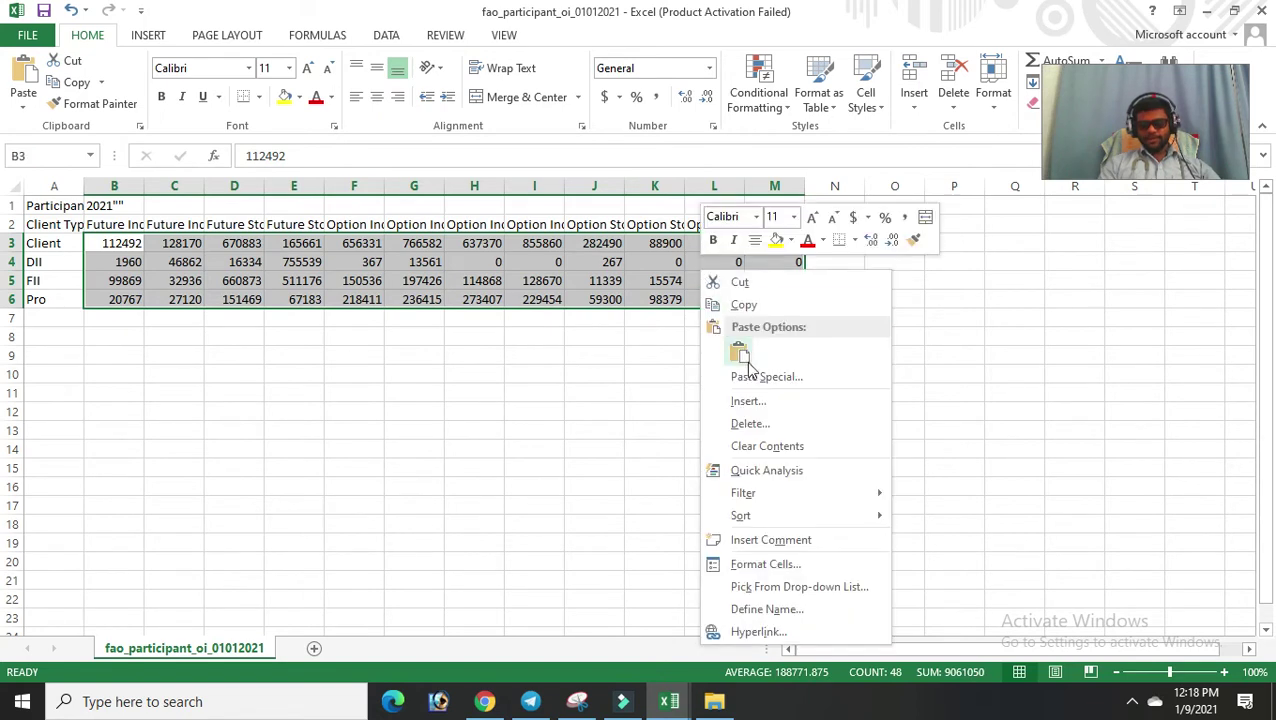
pyautogui.click(755, 312)
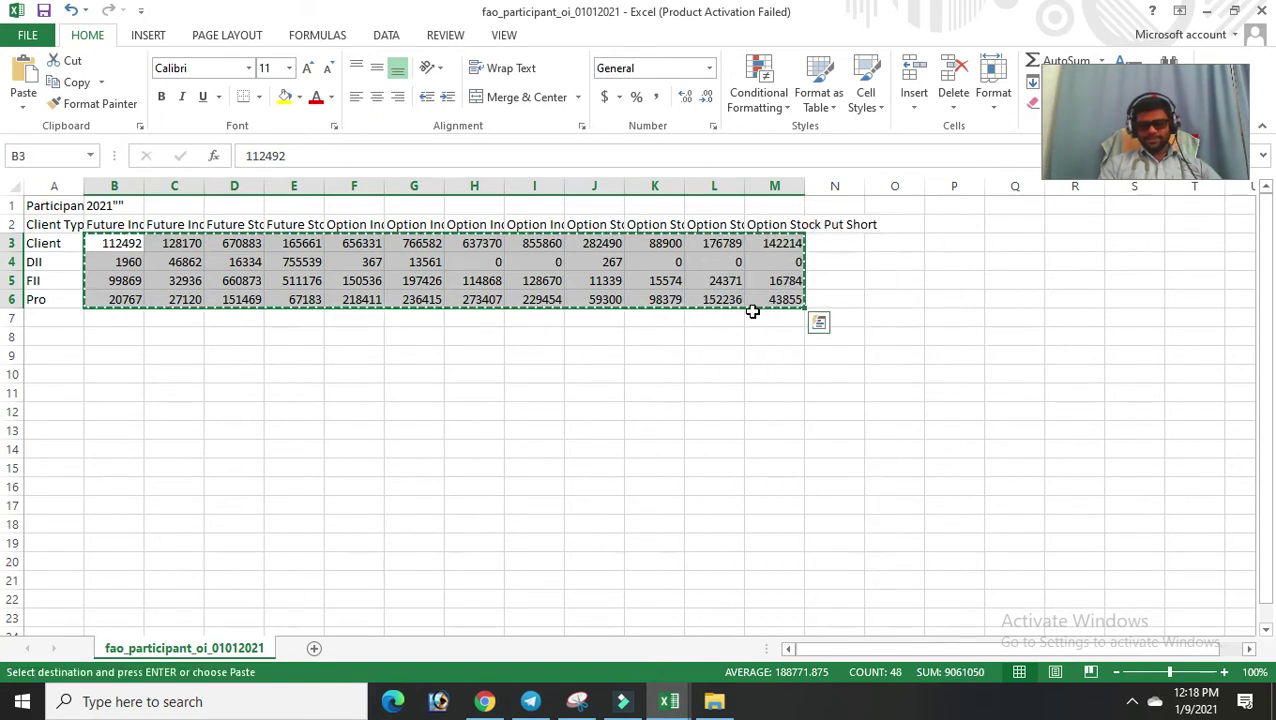
pyautogui.click(662, 705)
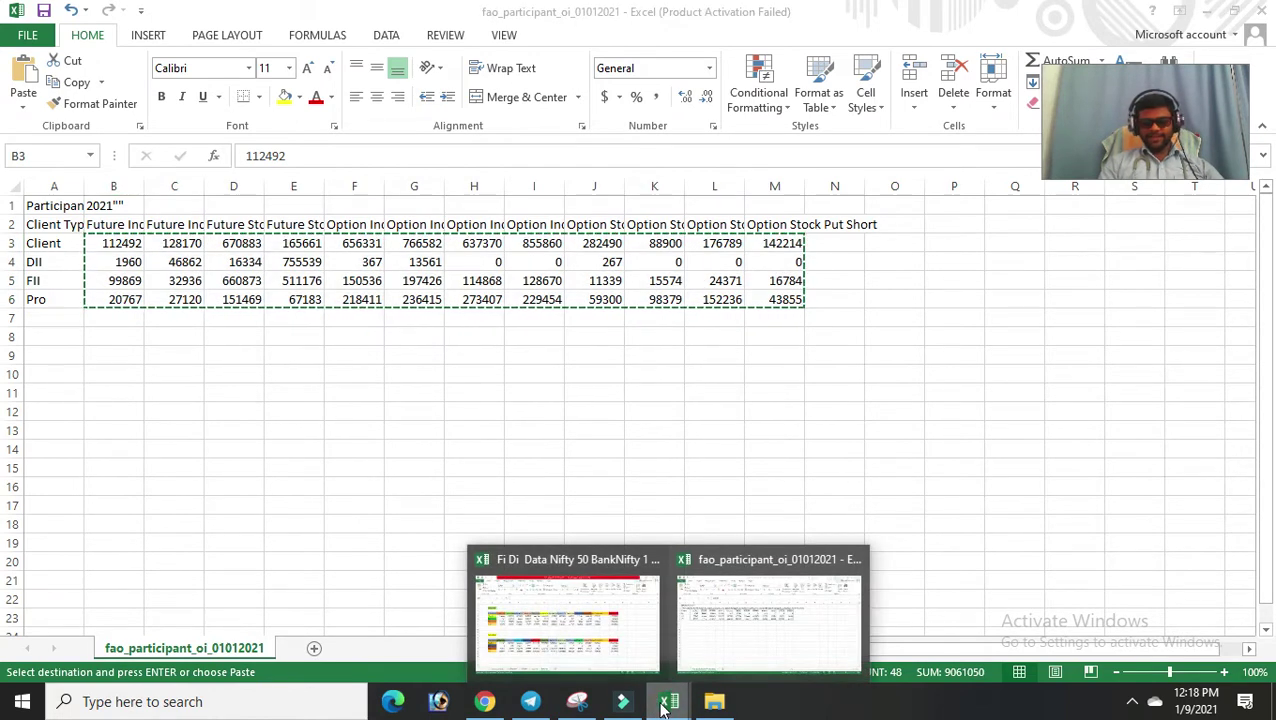
pyautogui.moveTo(669, 702)
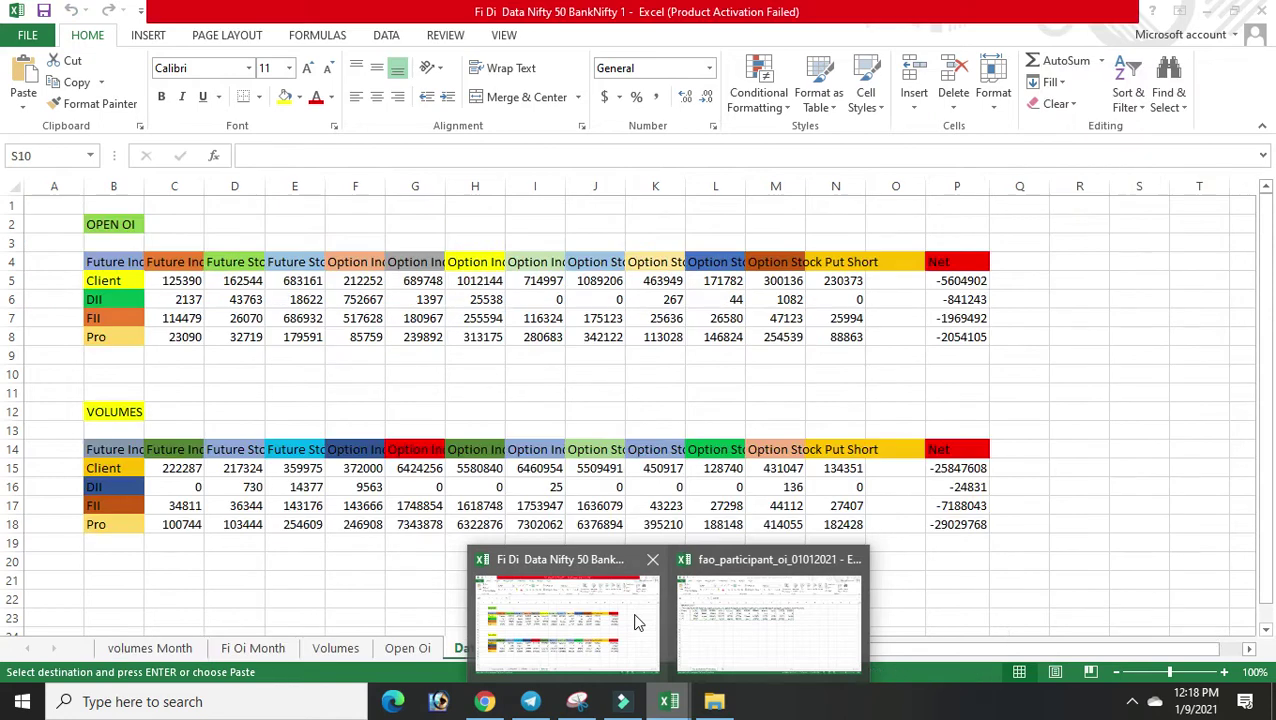
# - Paste the copied OI figures as values at C5 of the Data On sheet's OPEN OI table
pyautogui.click(635, 615)
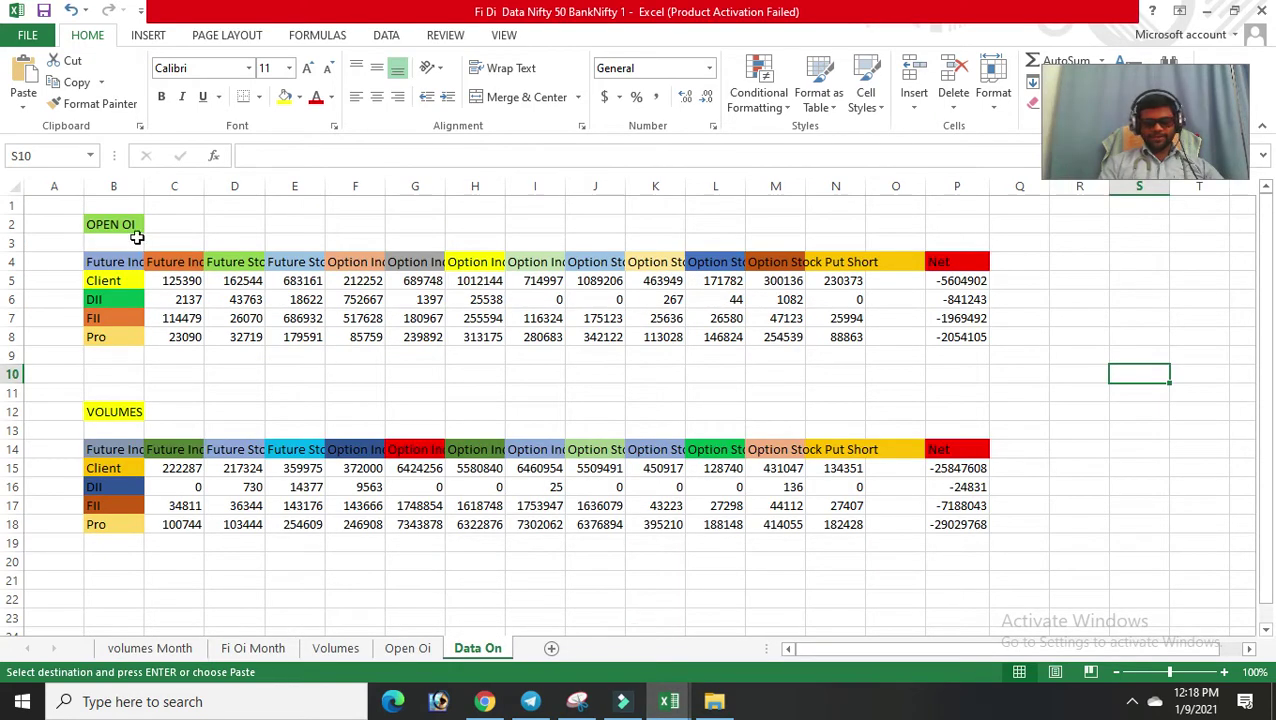
pyautogui.click(167, 281)
pyautogui.rightClick(167, 282)
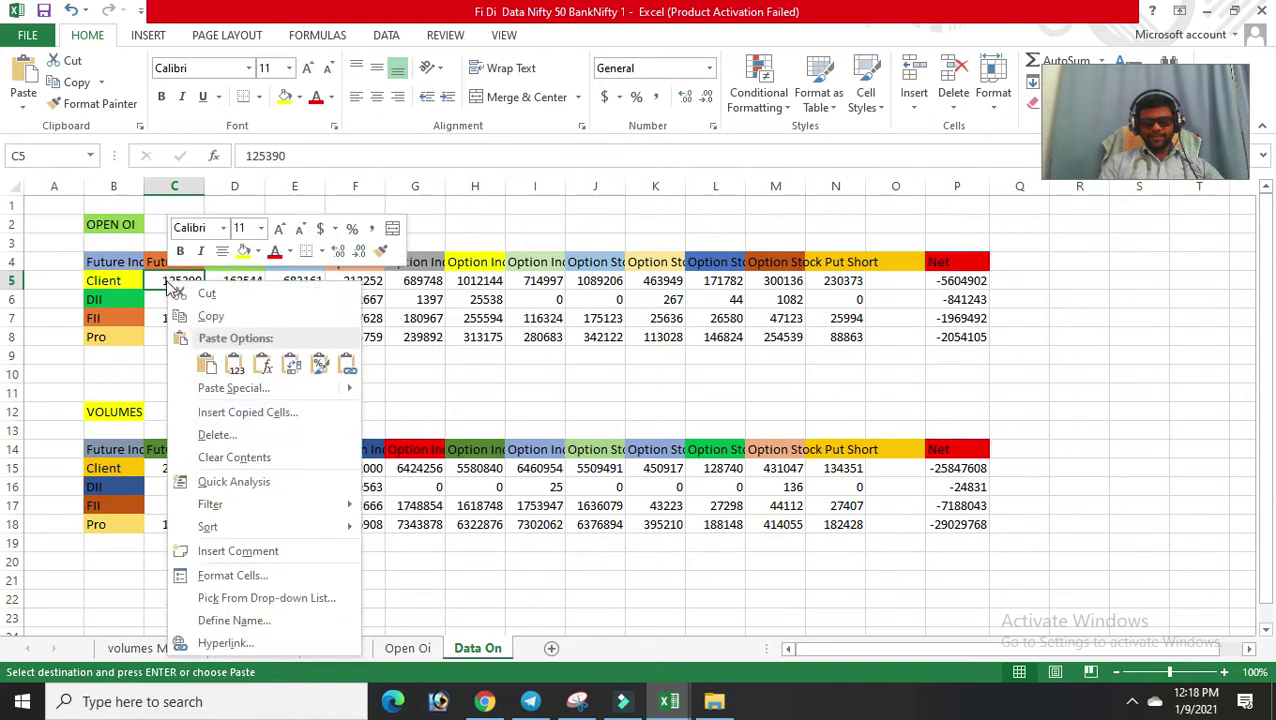
pyautogui.click(238, 362)
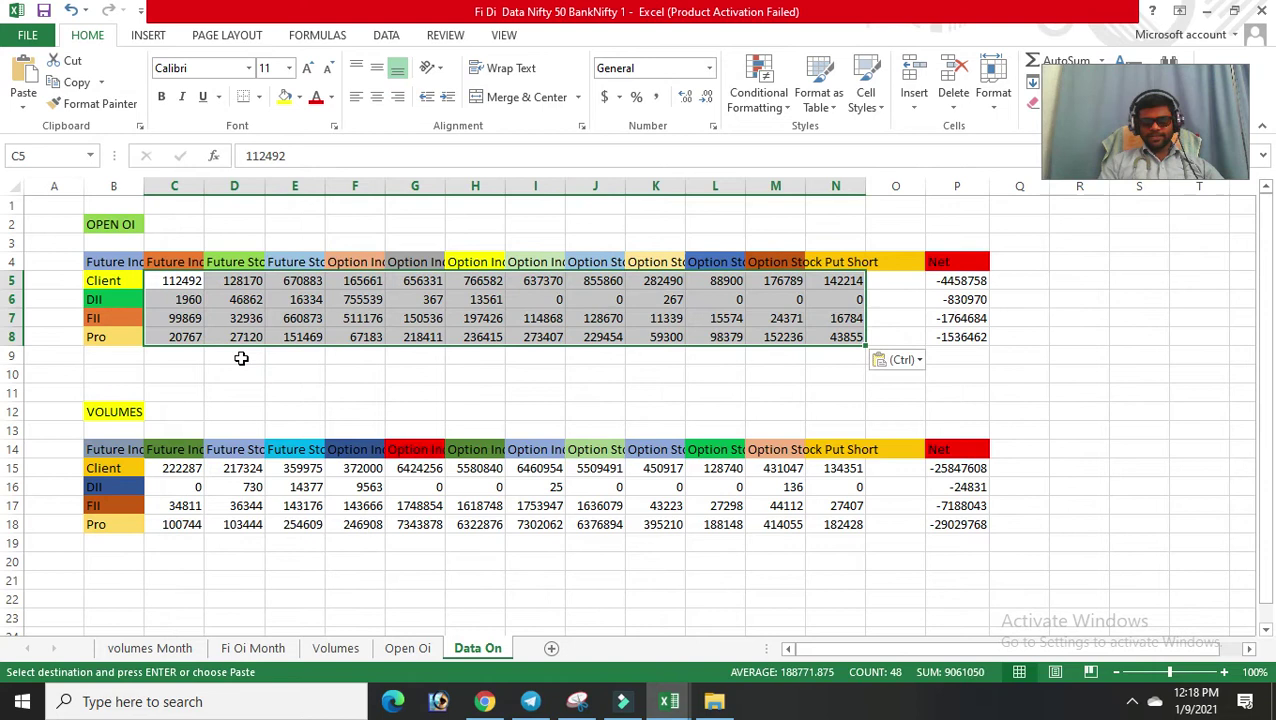
pyautogui.click(346, 387)
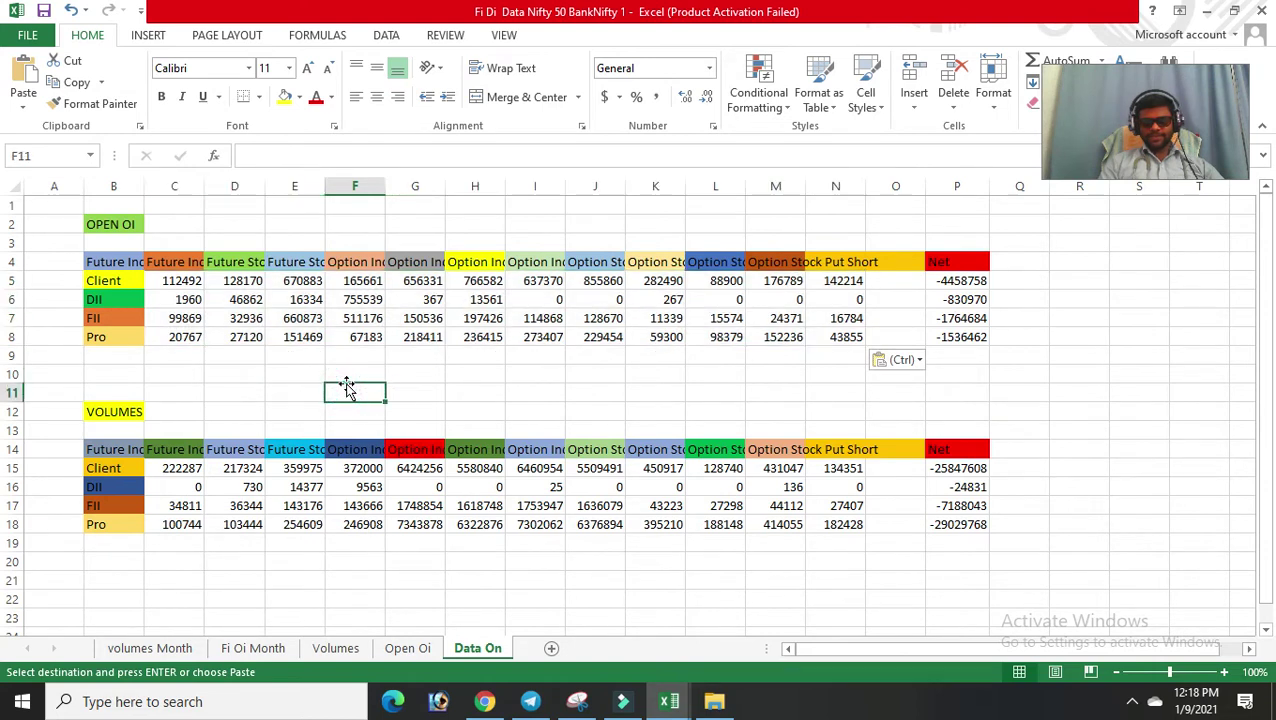
pyautogui.click(418, 651)
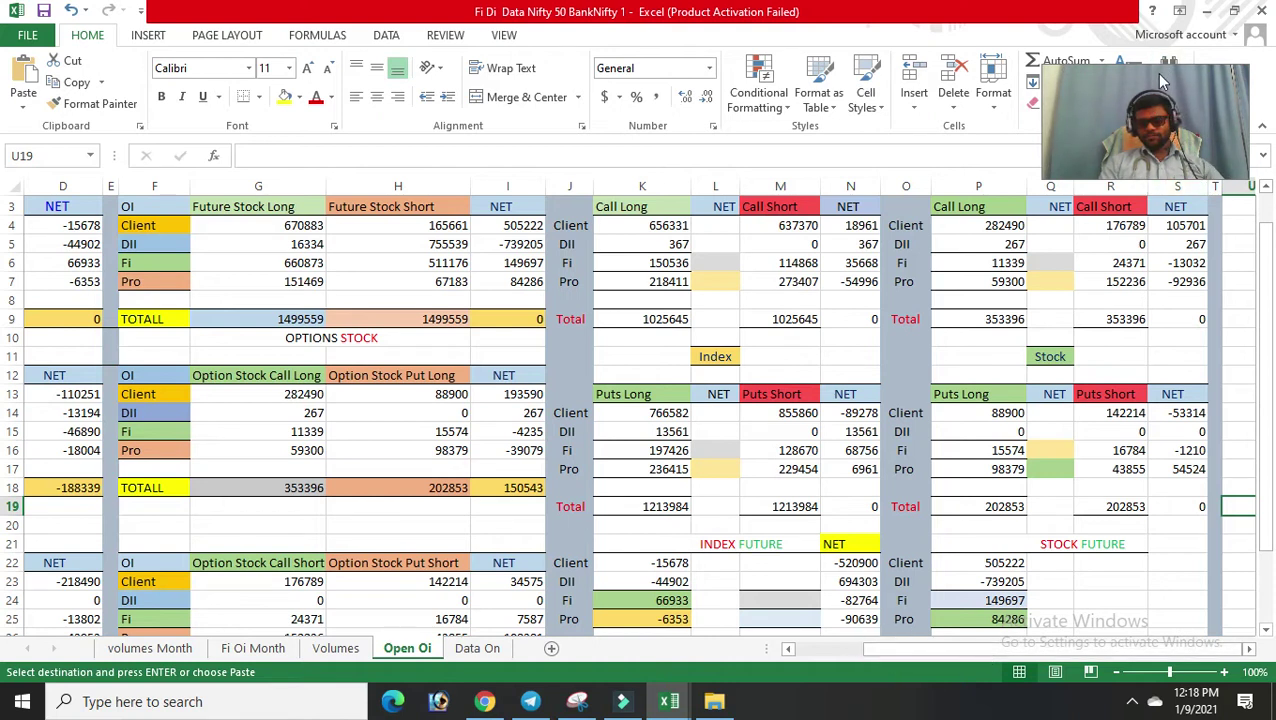
pyautogui.moveTo(1160, 80); pyautogui.dragTo(1122, 37)
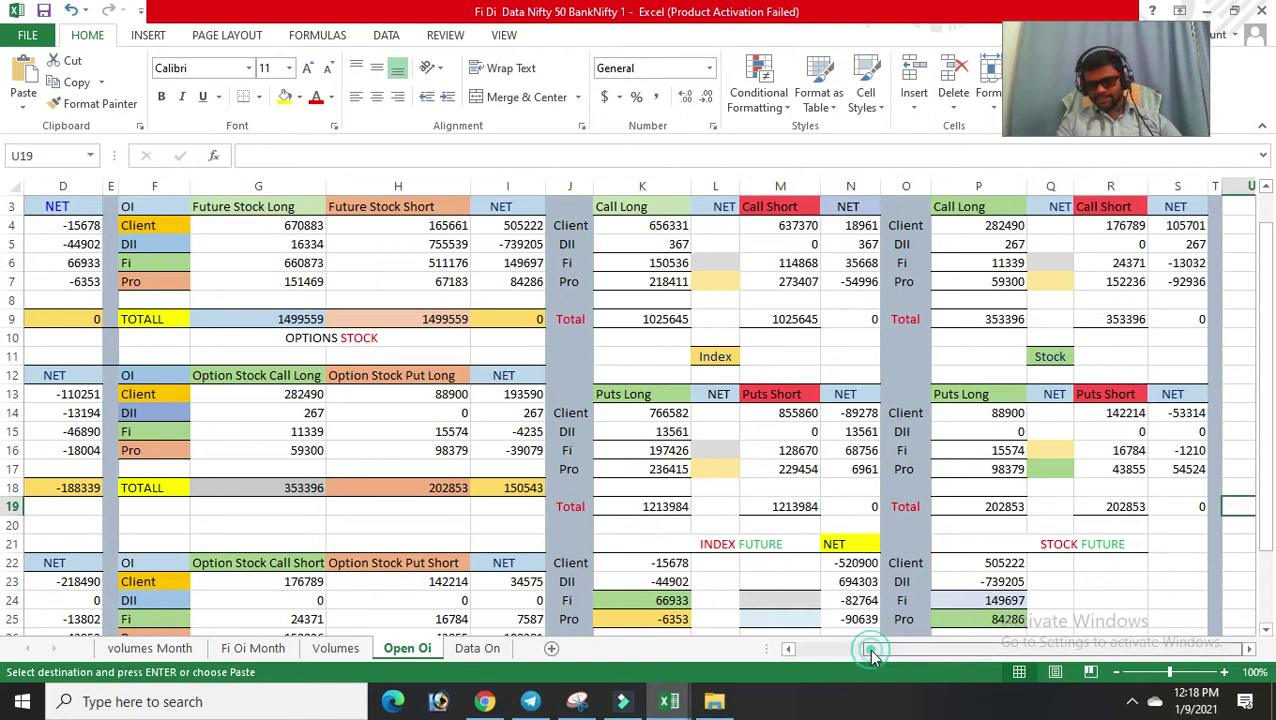
pyautogui.moveTo(868, 648); pyautogui.dragTo(1010, 645)
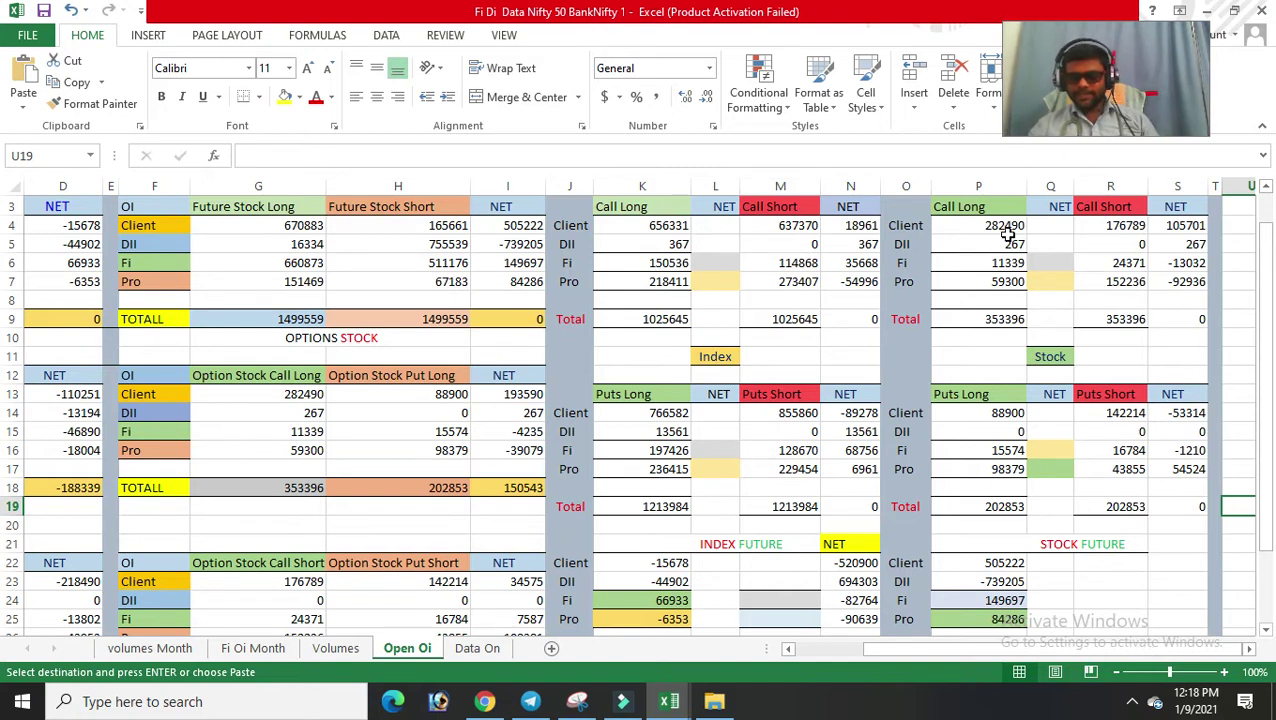
pyautogui.click(675, 604)
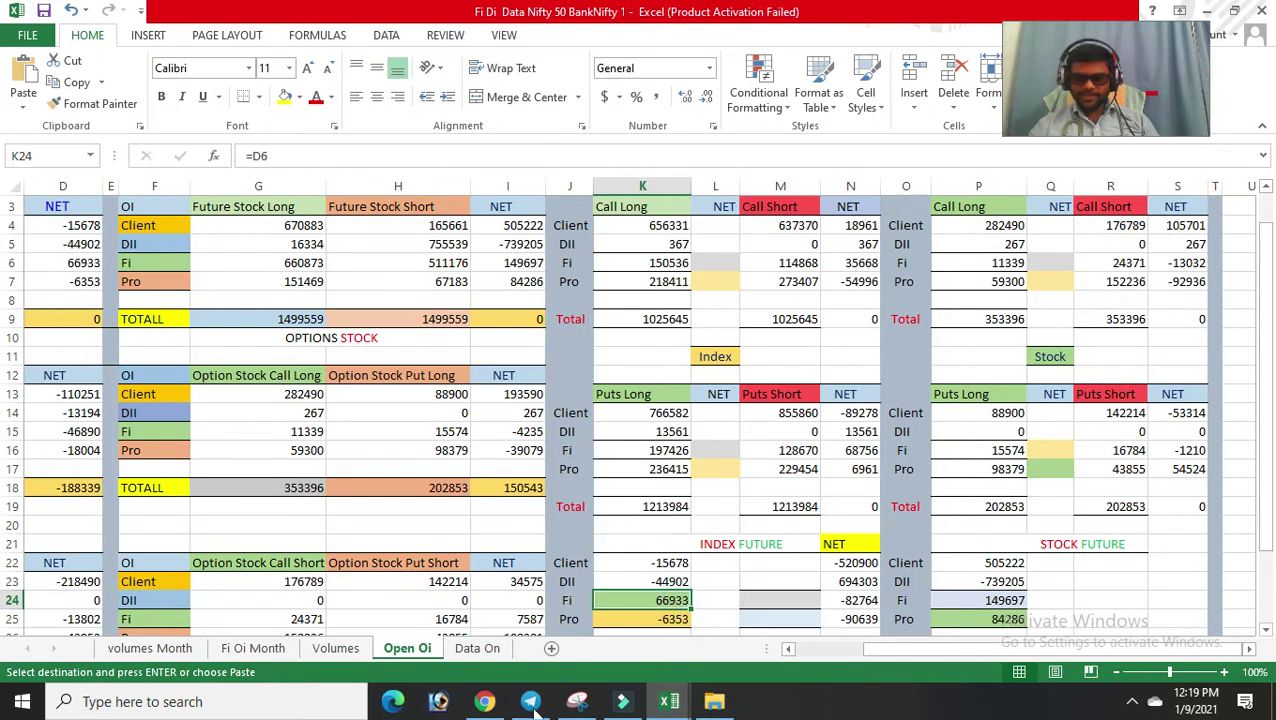
pyautogui.click(472, 649)
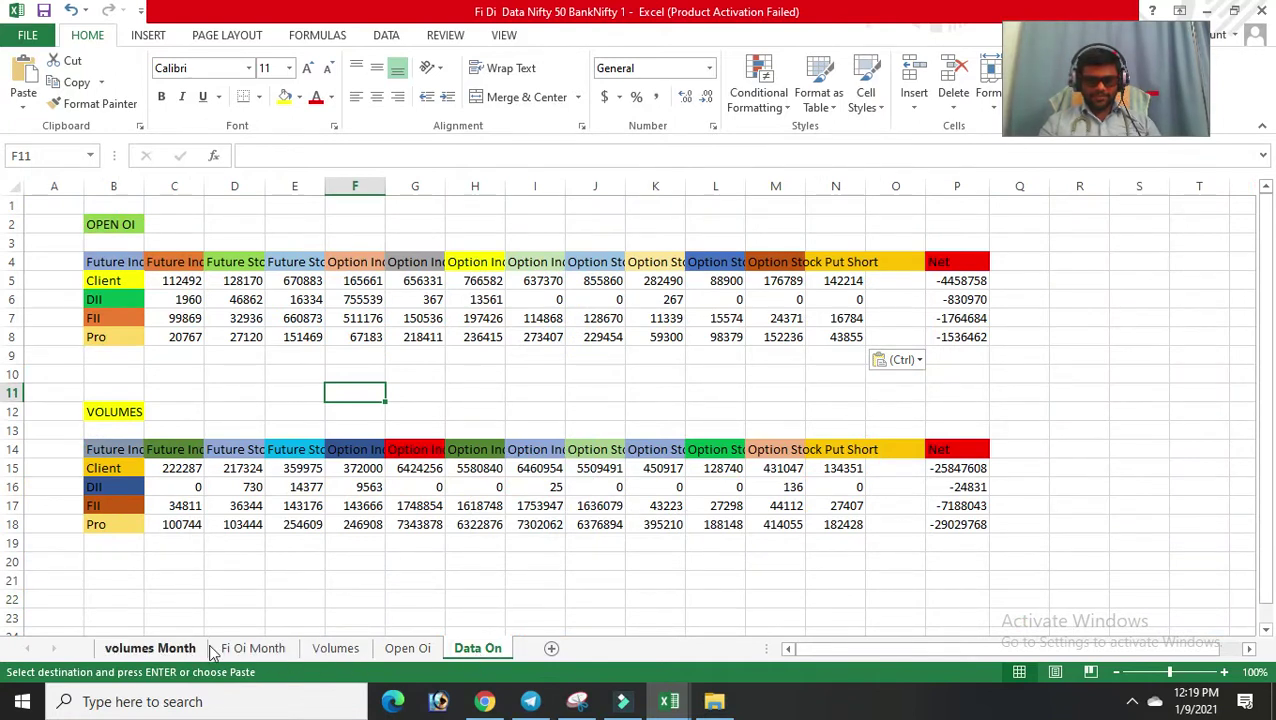
# - Review the Fi Oi Month, Volumes and Open Oi sheets and inspect formulas in G23 and G24
pyautogui.click(252, 650)
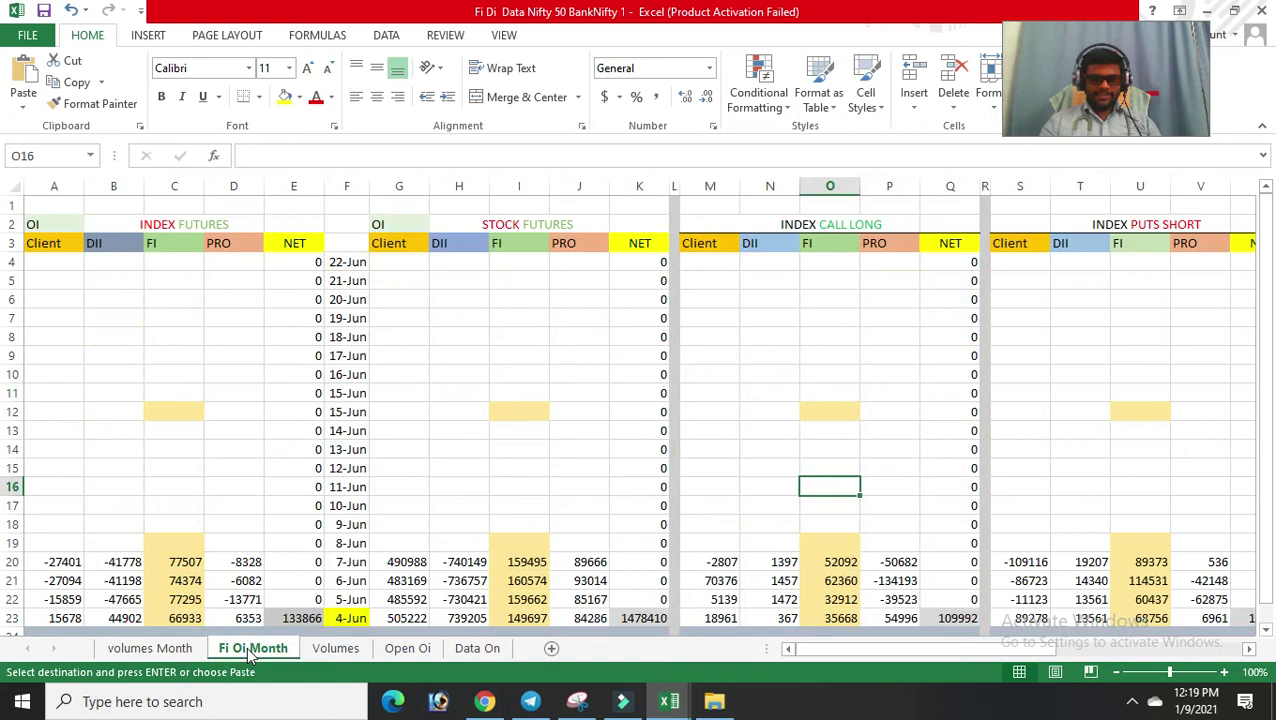
pyautogui.click(170, 649)
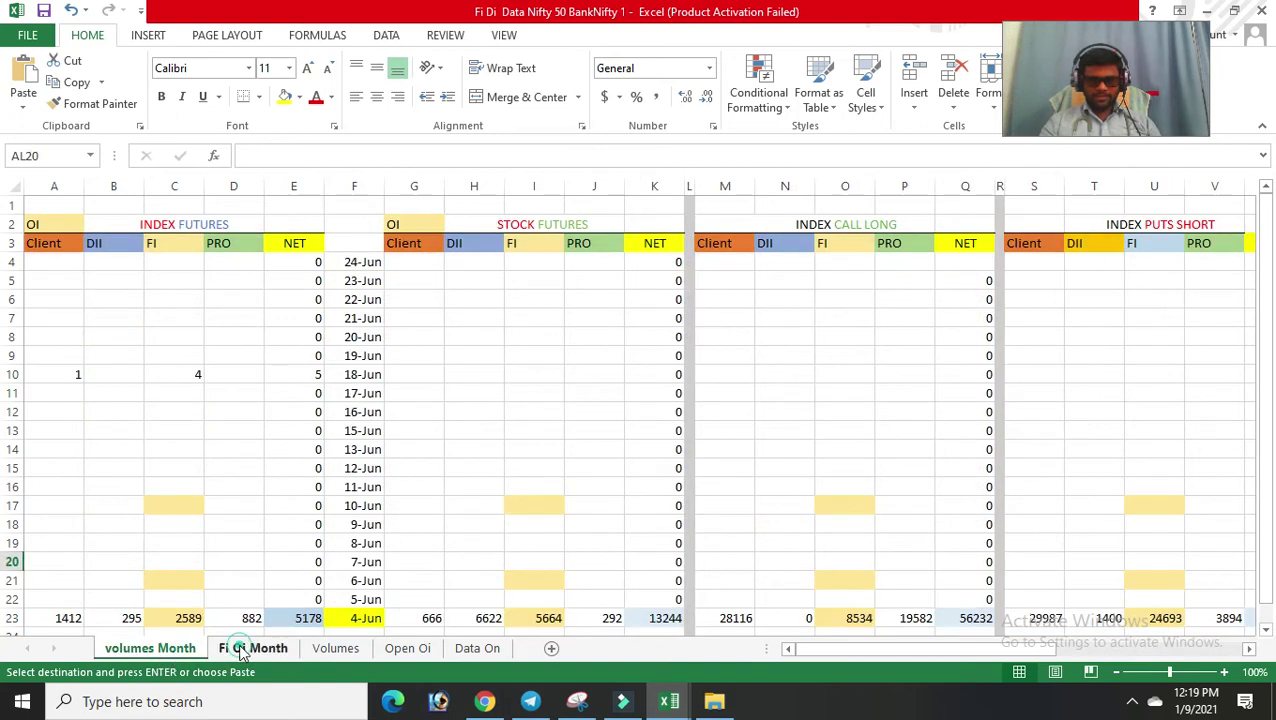
pyautogui.click(242, 650)
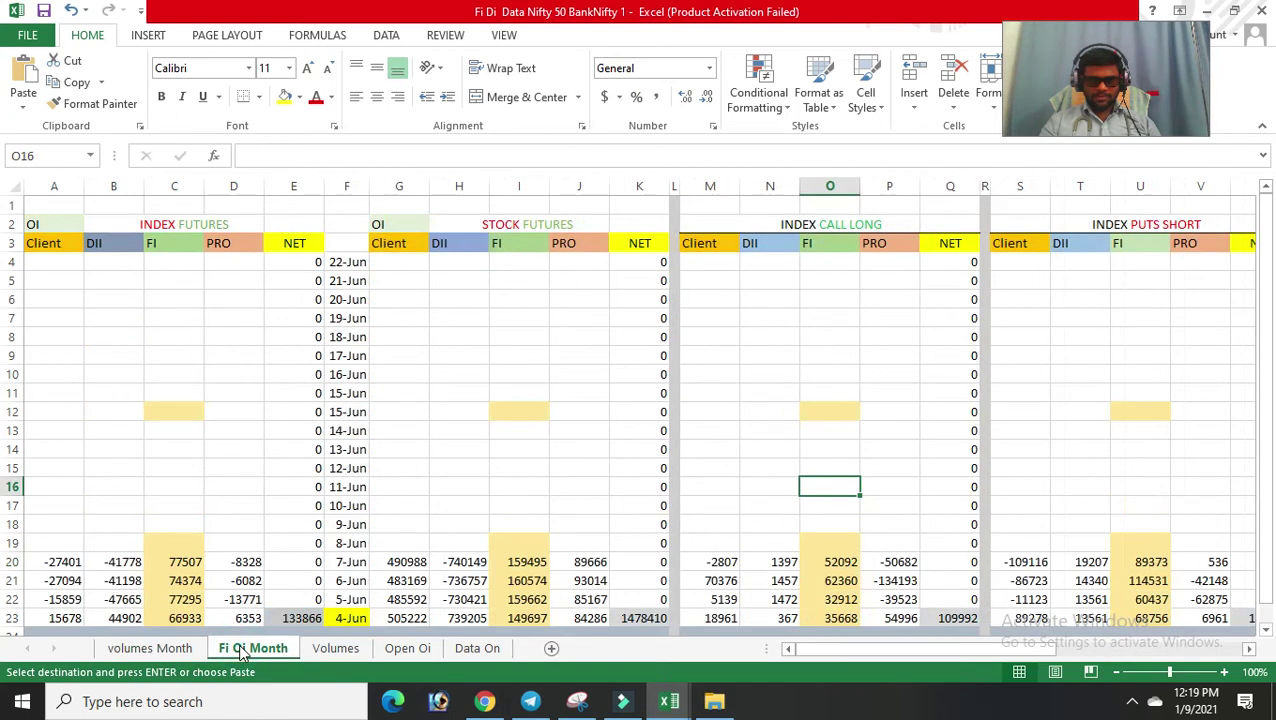
pyautogui.click(338, 649)
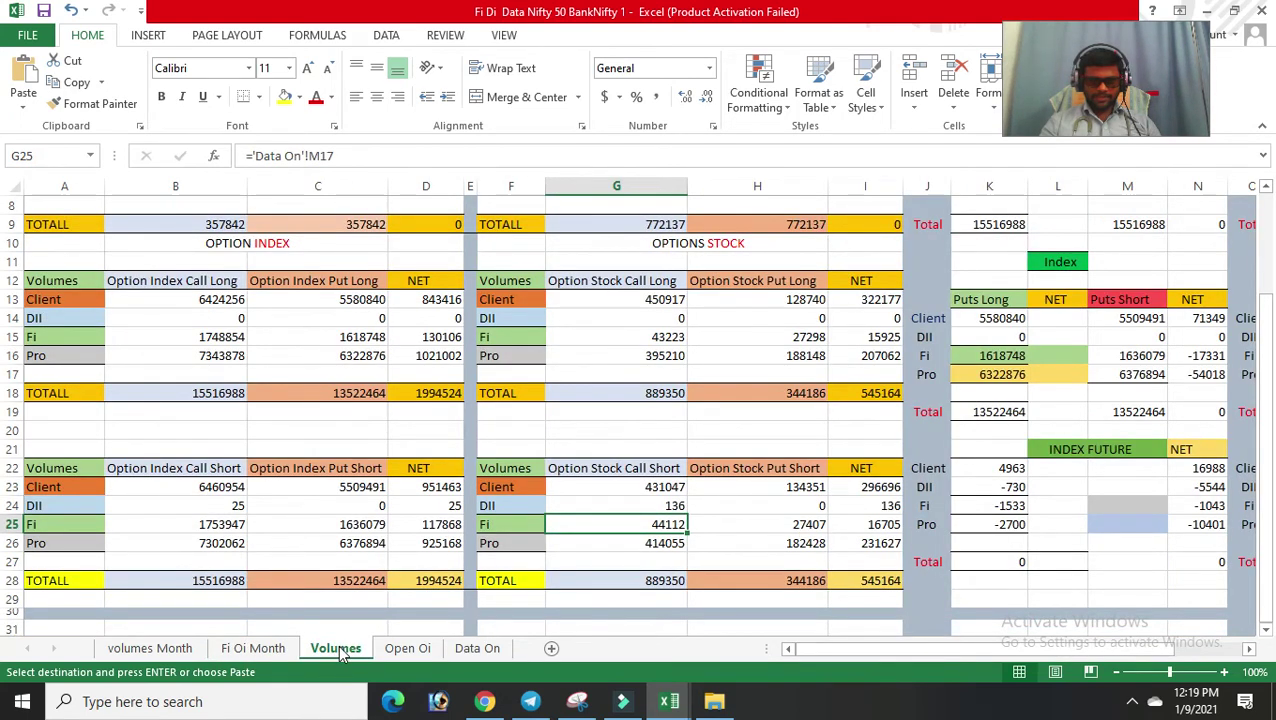
pyautogui.click(256, 649)
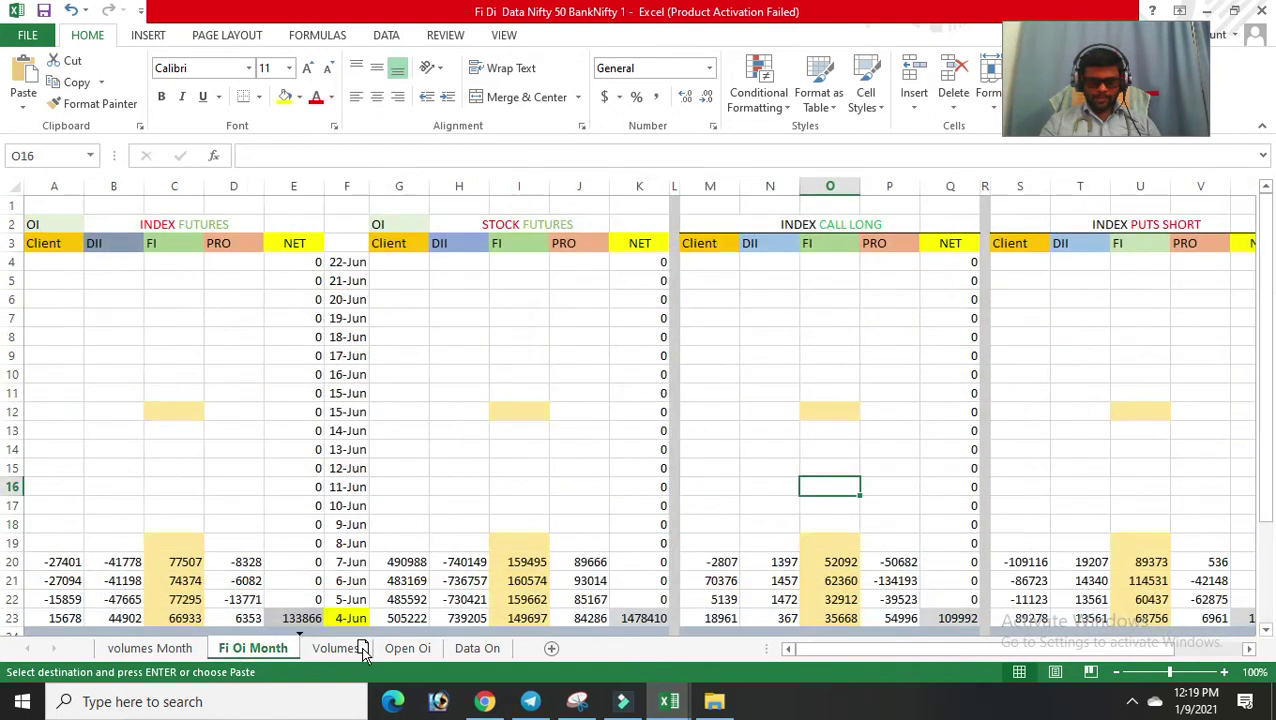
pyautogui.click(340, 650)
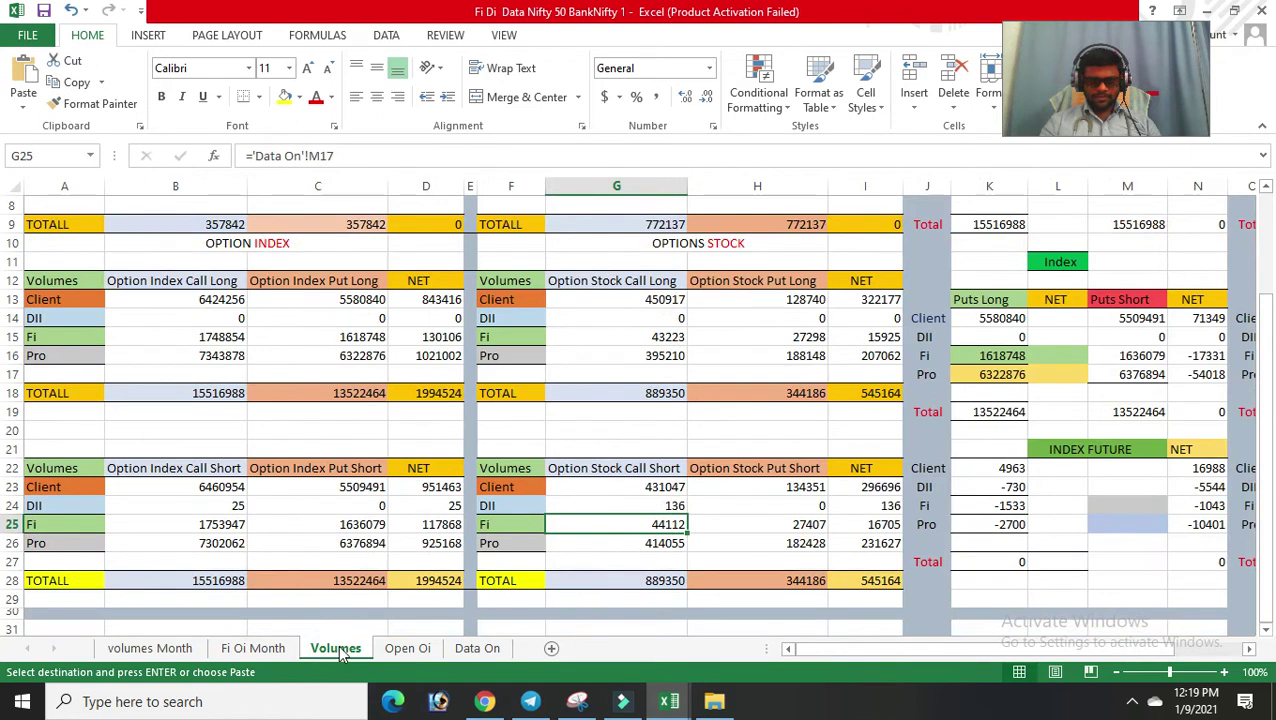
pyautogui.click(406, 650)
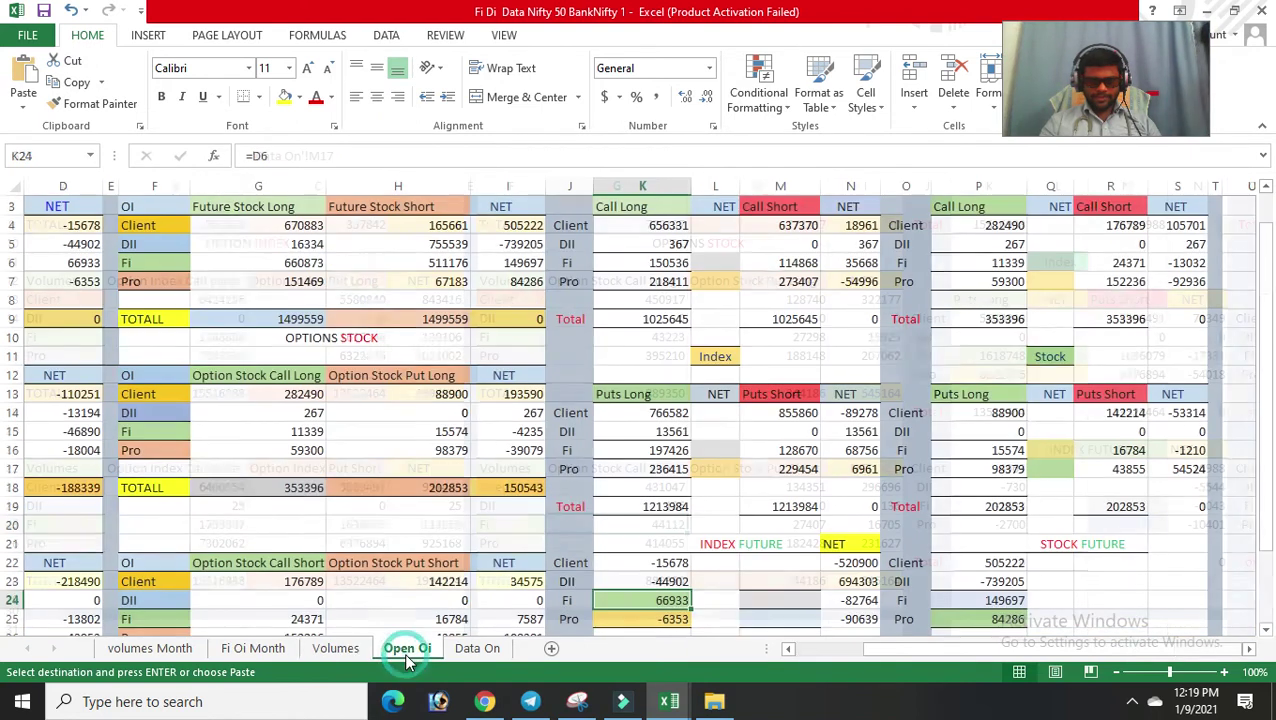
pyautogui.click(338, 650)
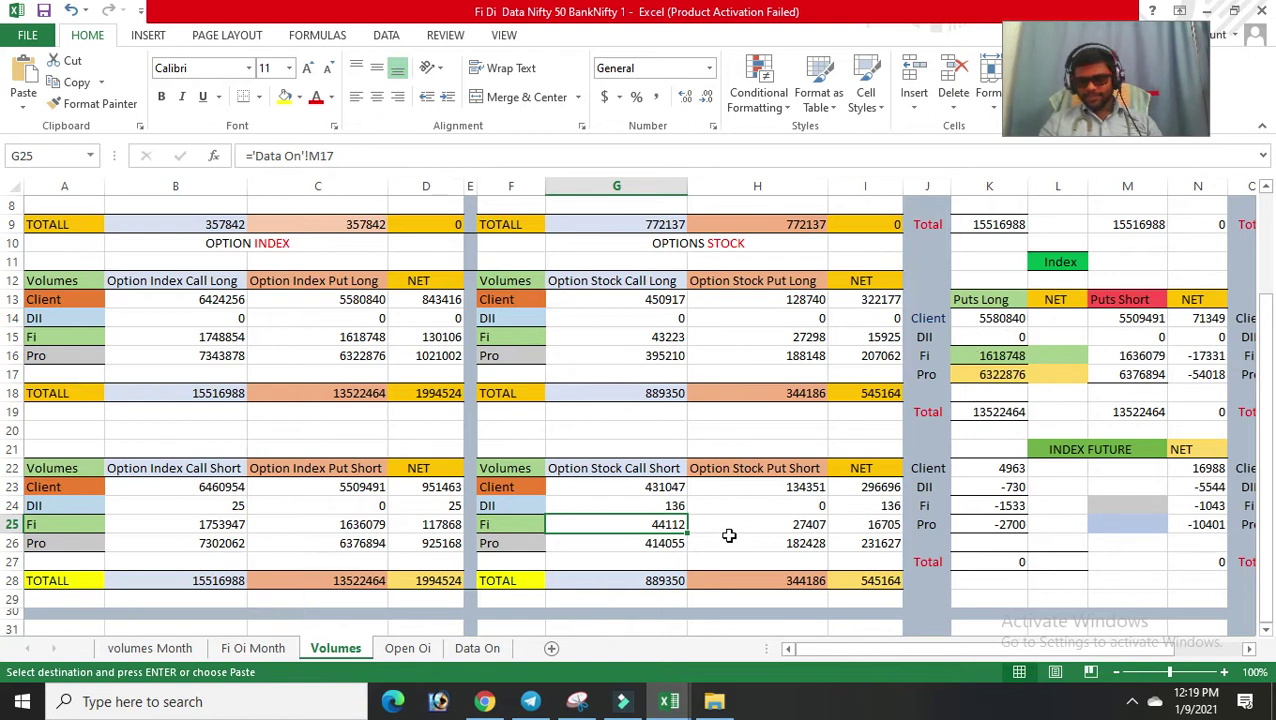
pyautogui.click(646, 488)
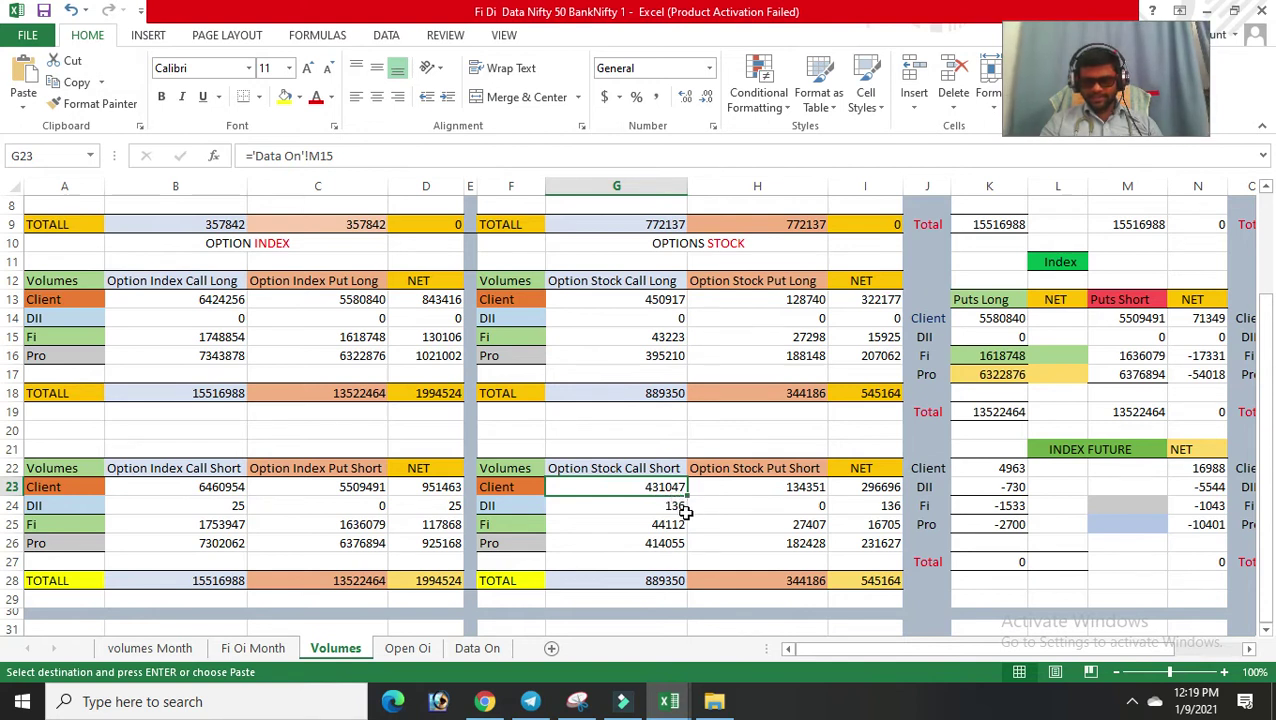
pyautogui.click(677, 510)
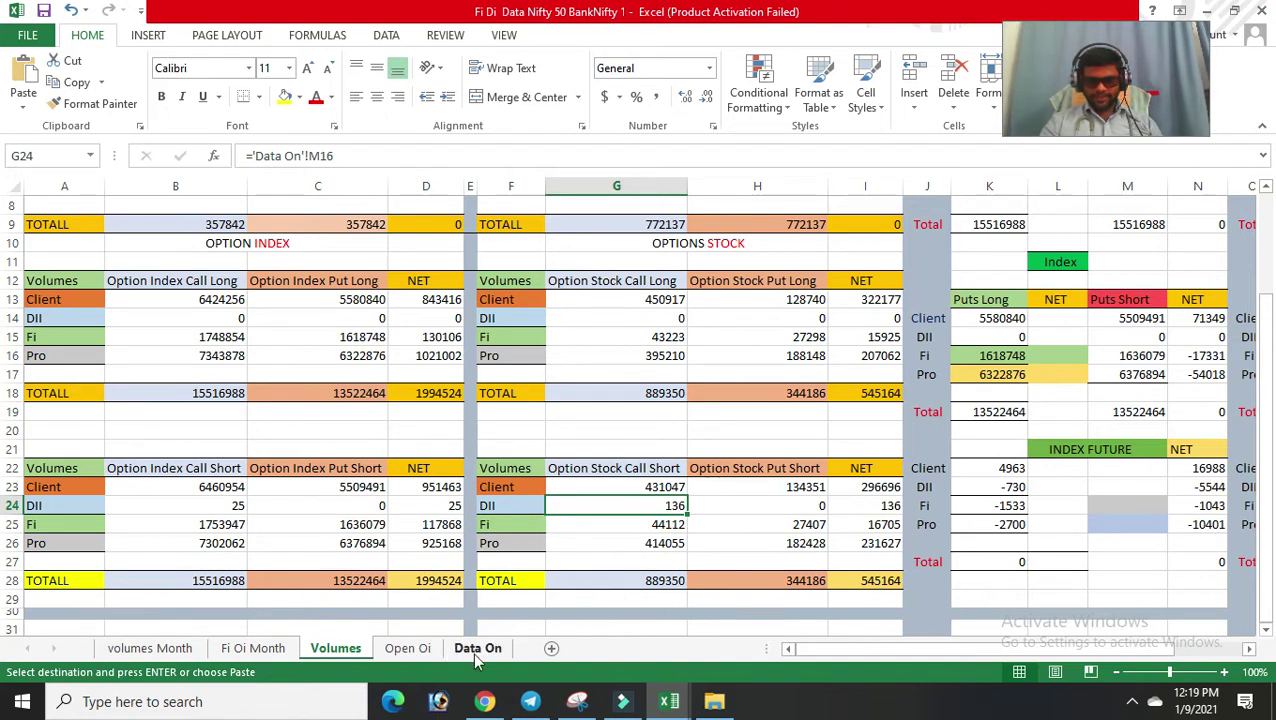
# - Open fao_participant_vol_01012021 from the Downloads folder in Excel
pyautogui.click(483, 652)
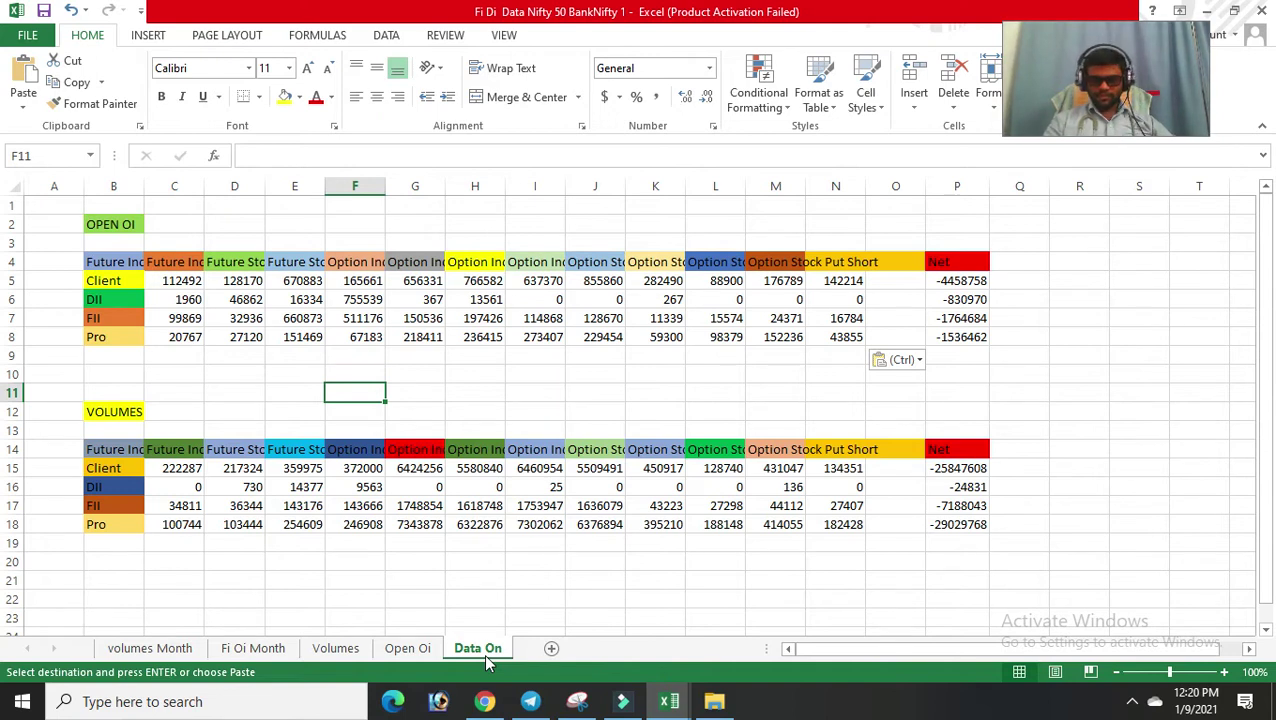
pyautogui.click(714, 701)
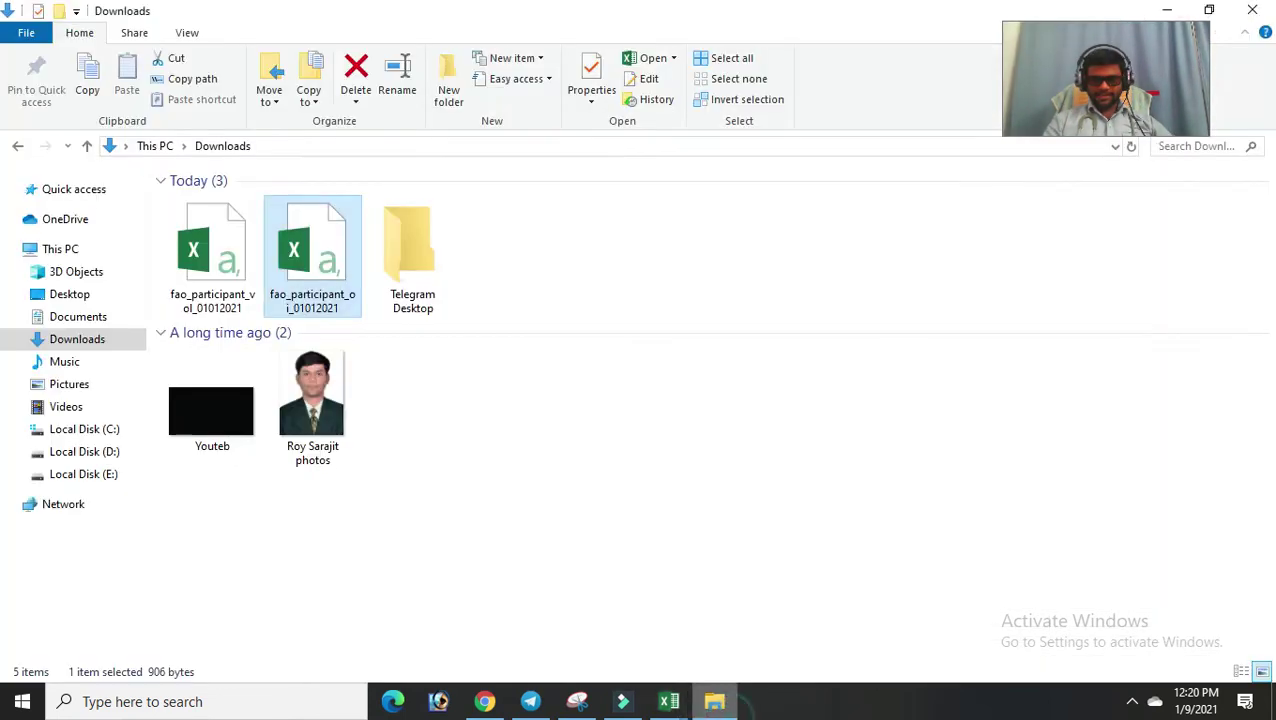
pyautogui.doubleClick(207, 239)
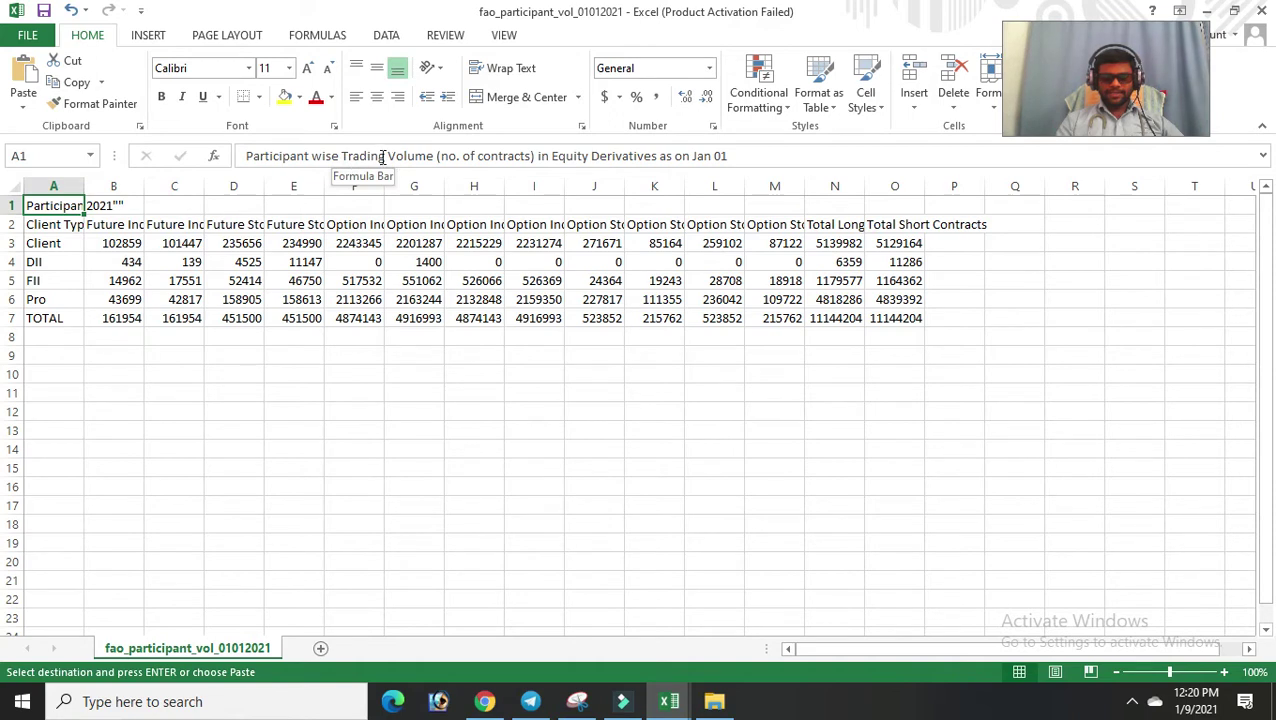
# - Copy the volume figures B3:M6 and switch to the Fi Di Data Nifty 50 BankNifty 1 workbook
pyautogui.moveTo(379, 155); pyautogui.dragTo(477, 155)
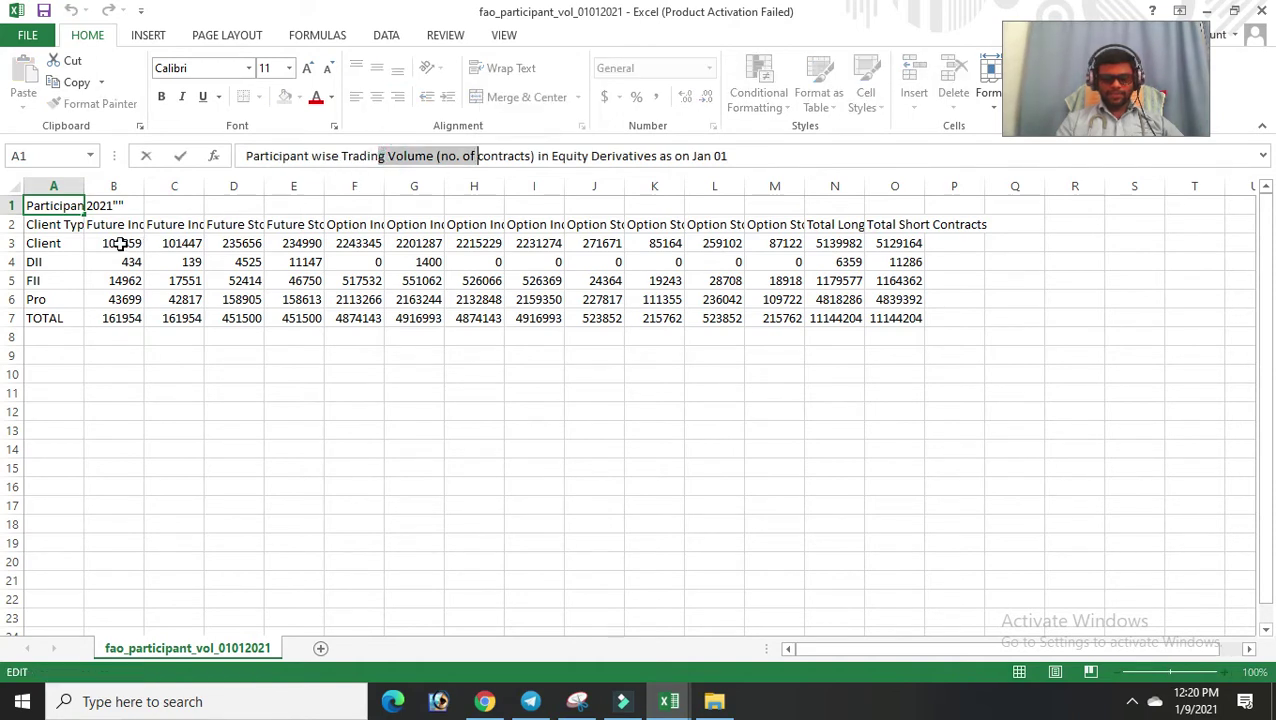
pyautogui.moveTo(100, 242); pyautogui.dragTo(792, 302)
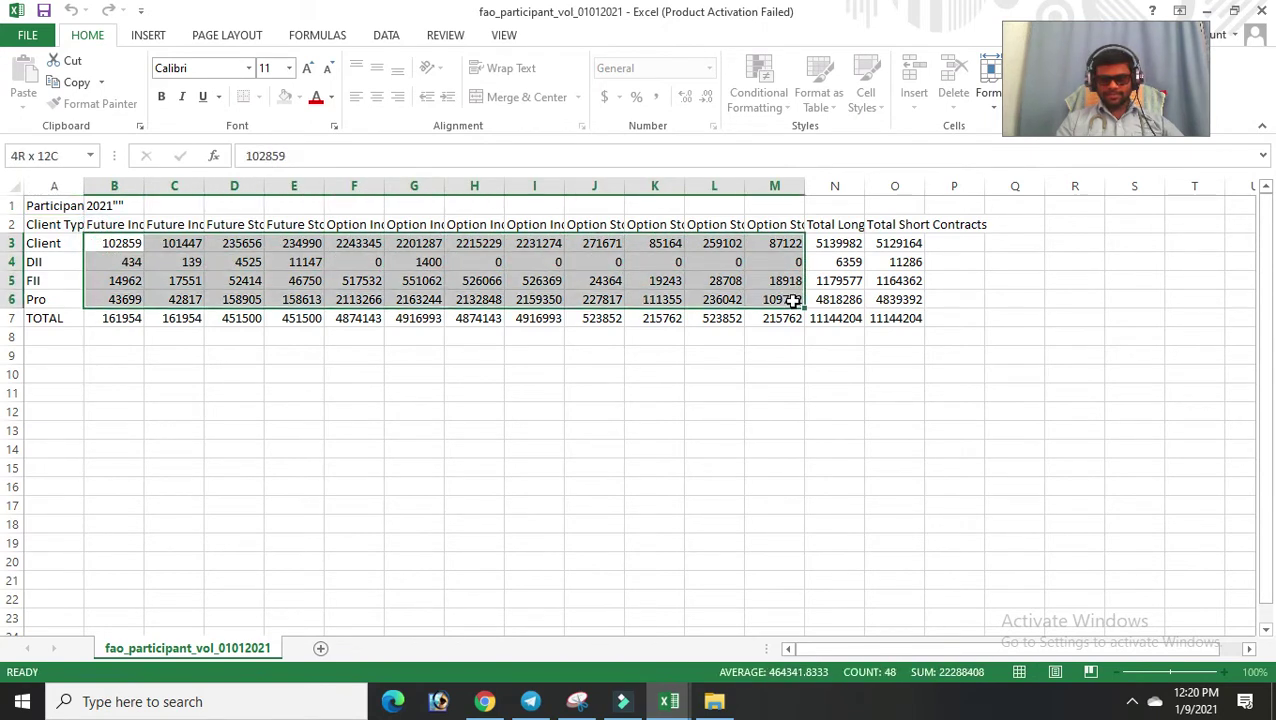
pyautogui.rightClick(734, 276)
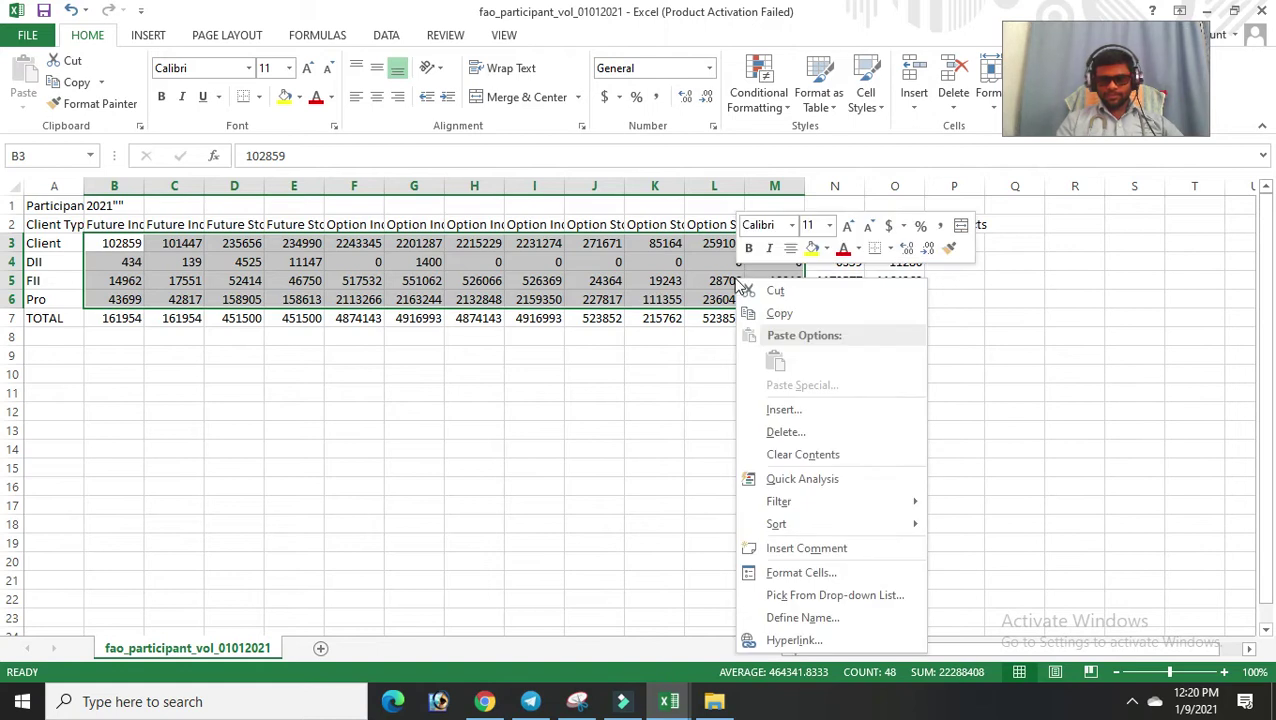
pyautogui.click(786, 316)
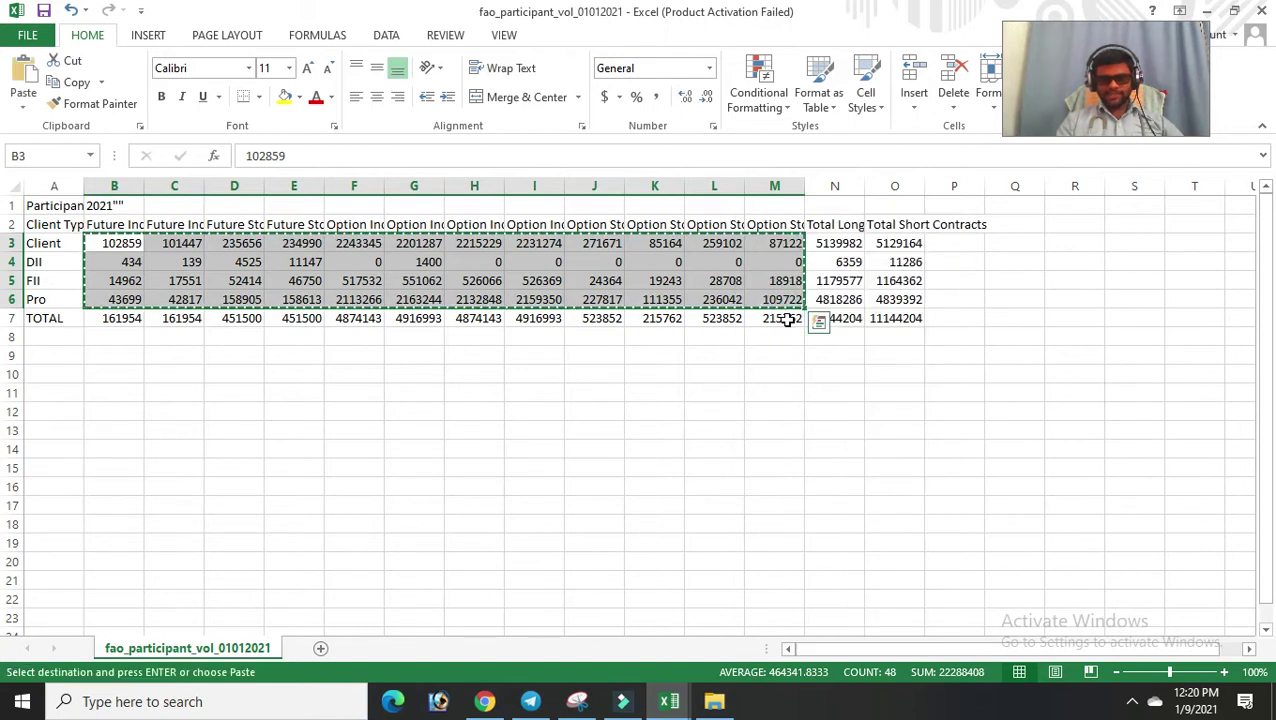
pyautogui.click(669, 701)
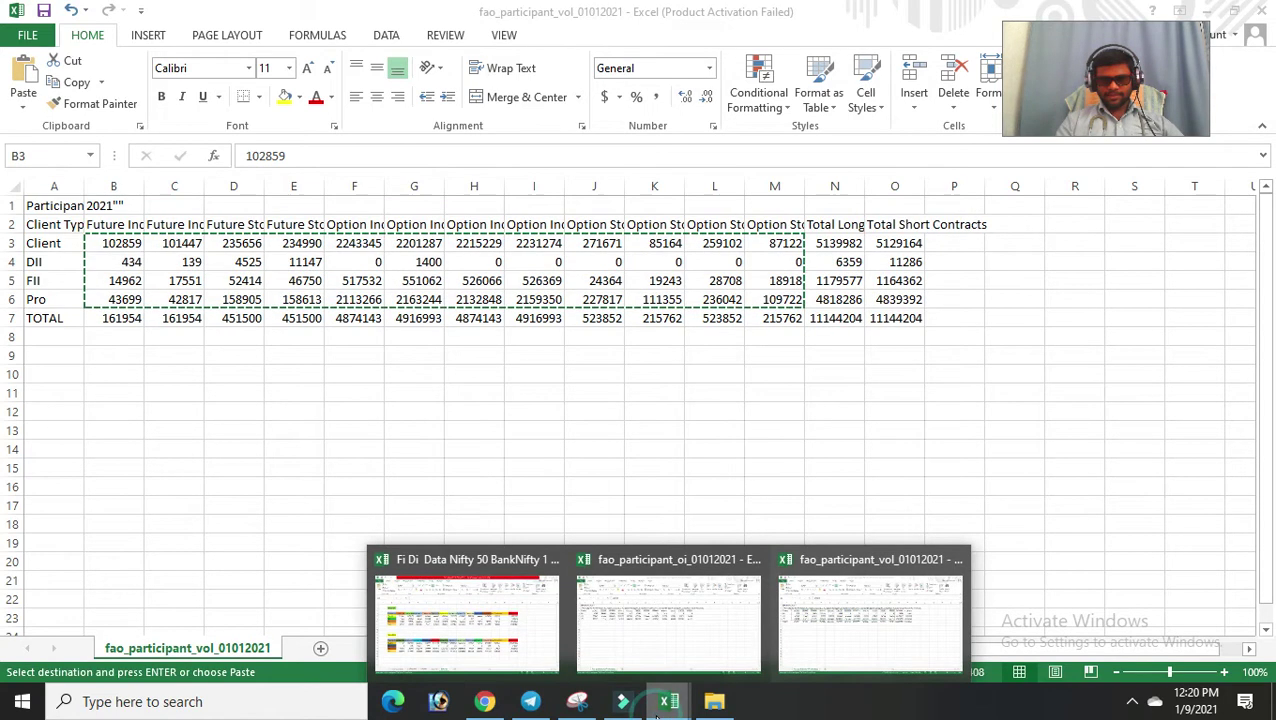
pyautogui.click(521, 643)
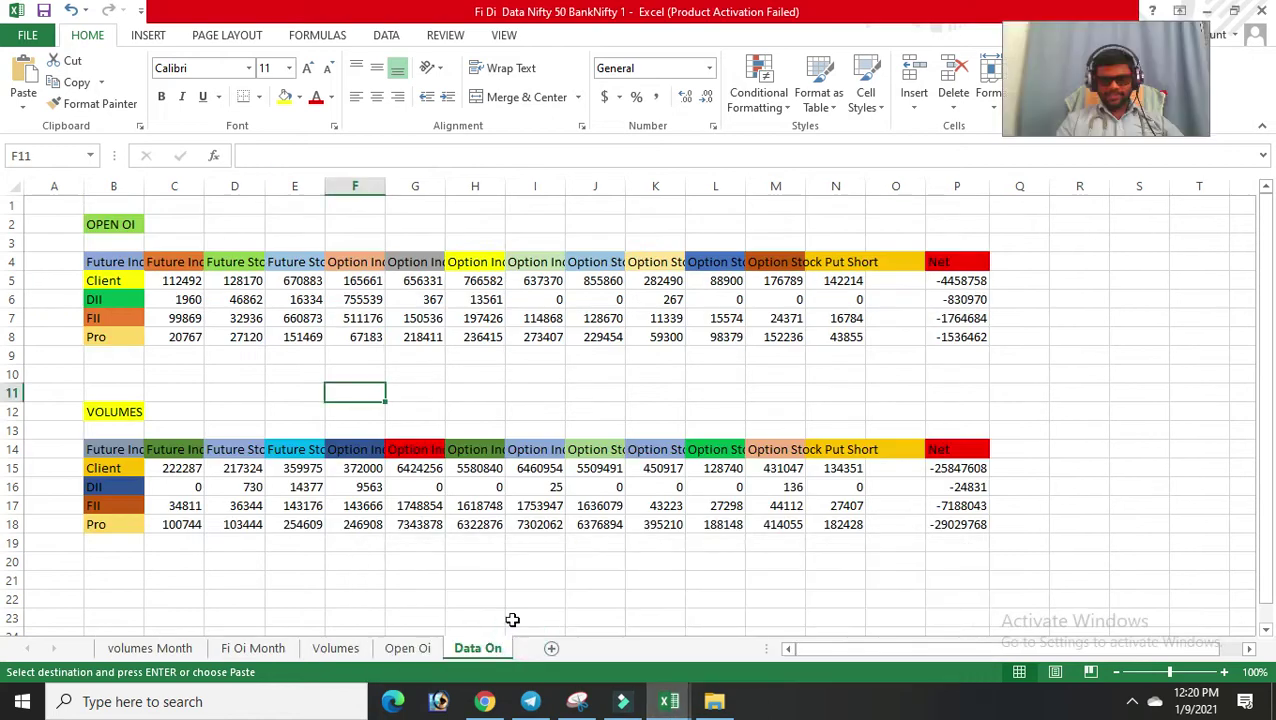
# - Paste the copied volumes as values at C15 of the Data On sheet's VOLUMES table
pyautogui.click(174, 476)
pyautogui.rightClick(176, 476)
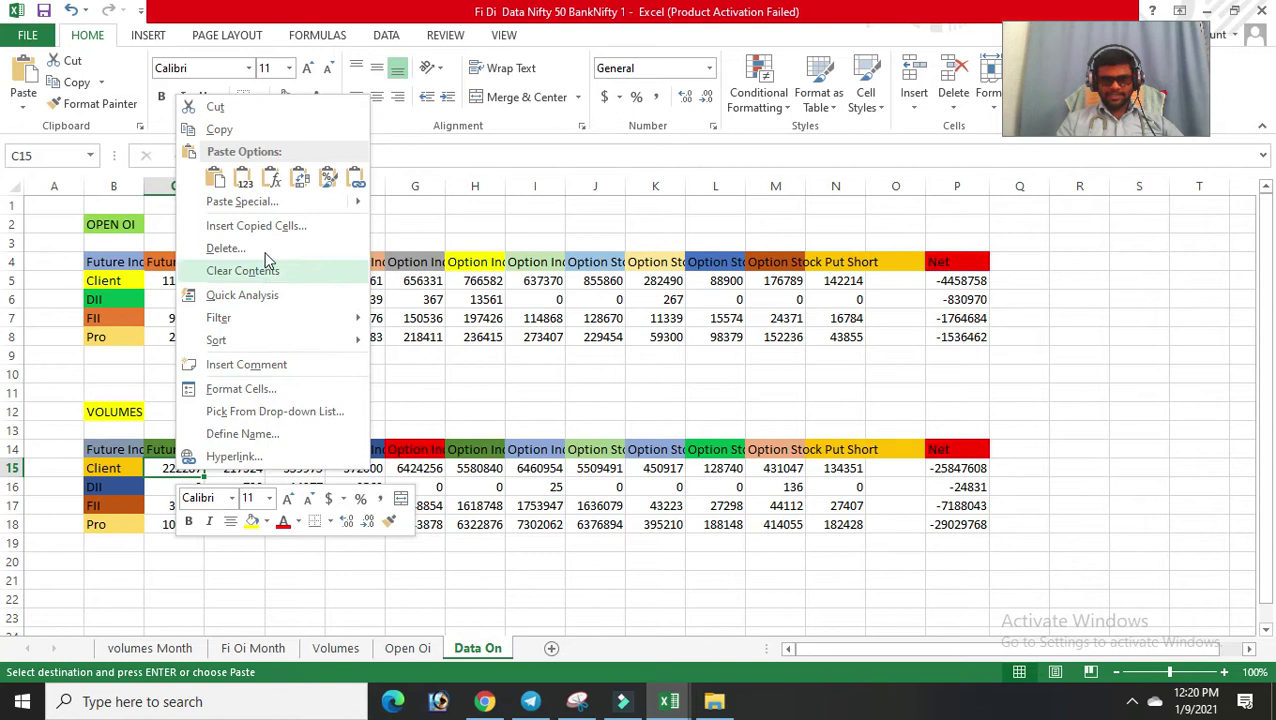
pyautogui.click(340, 652)
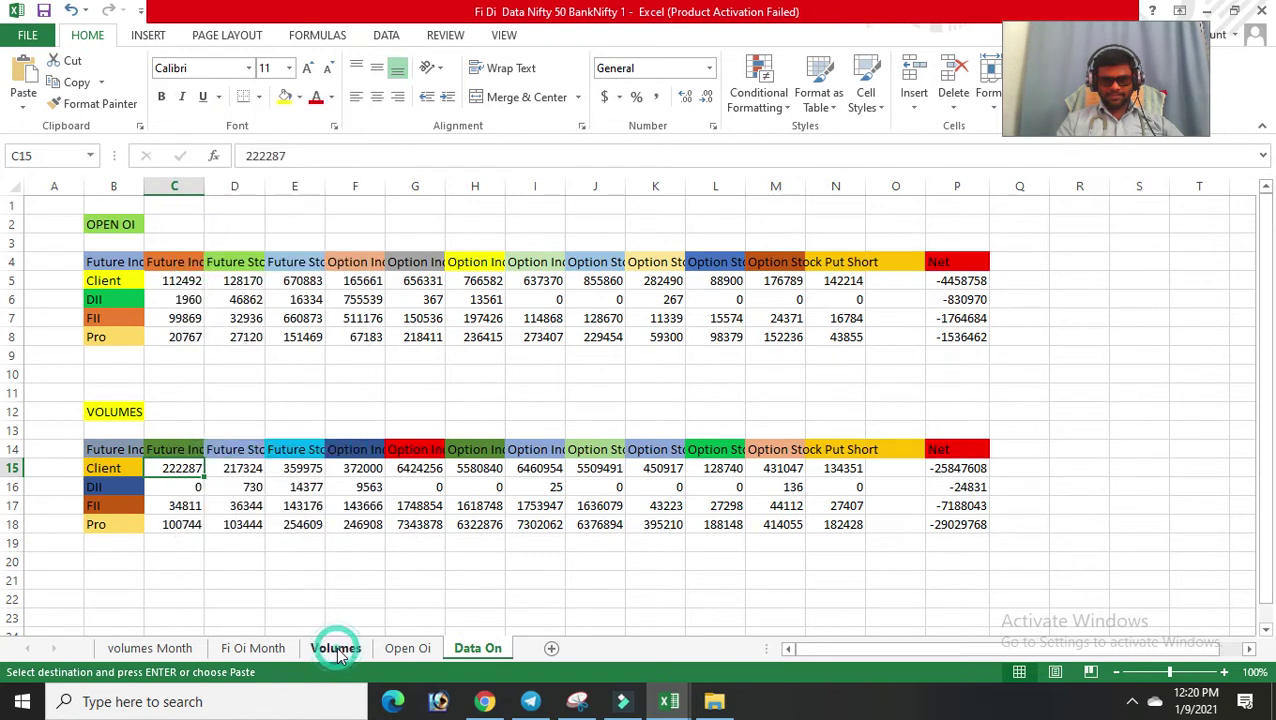
pyautogui.click(338, 650)
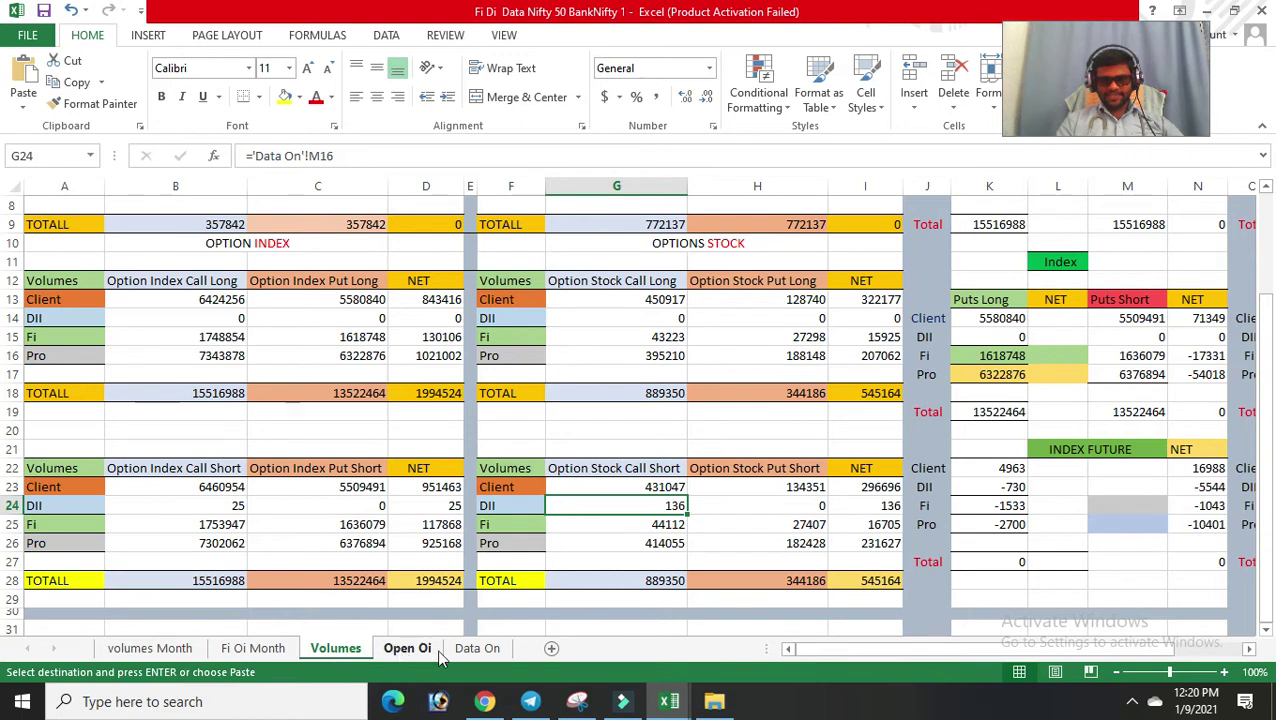
pyautogui.click(478, 650)
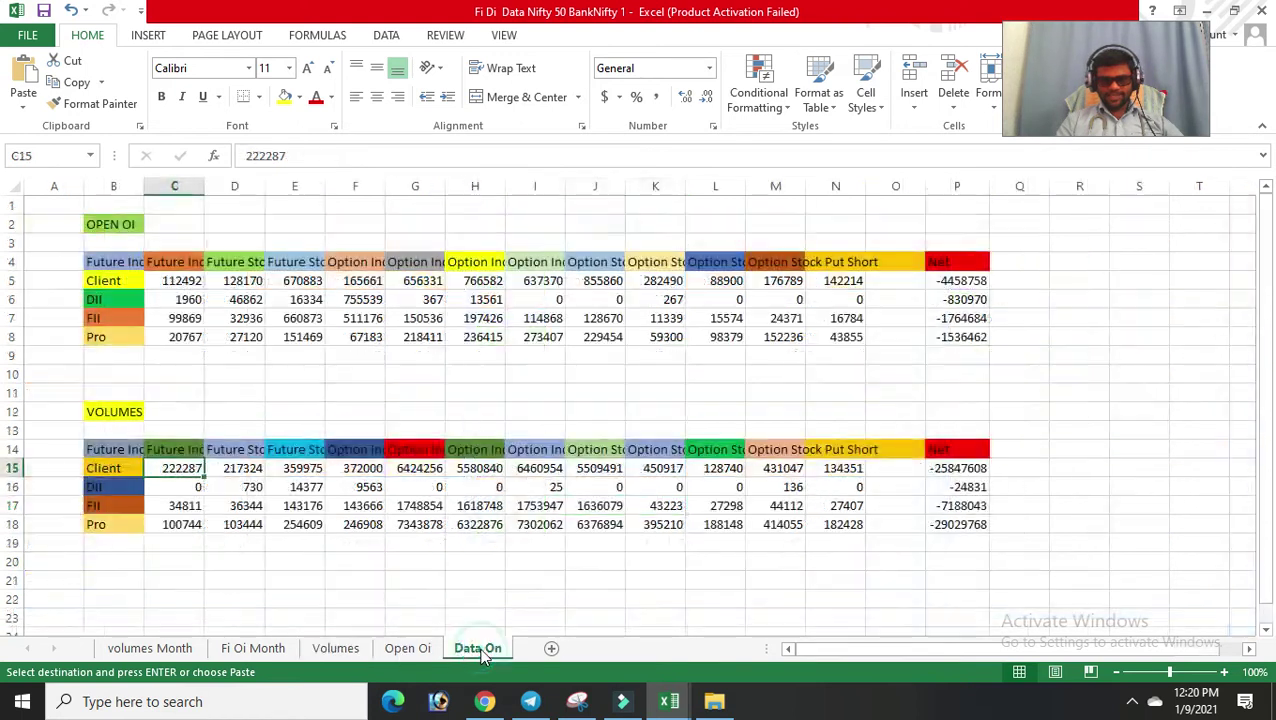
pyautogui.rightClick(175, 470)
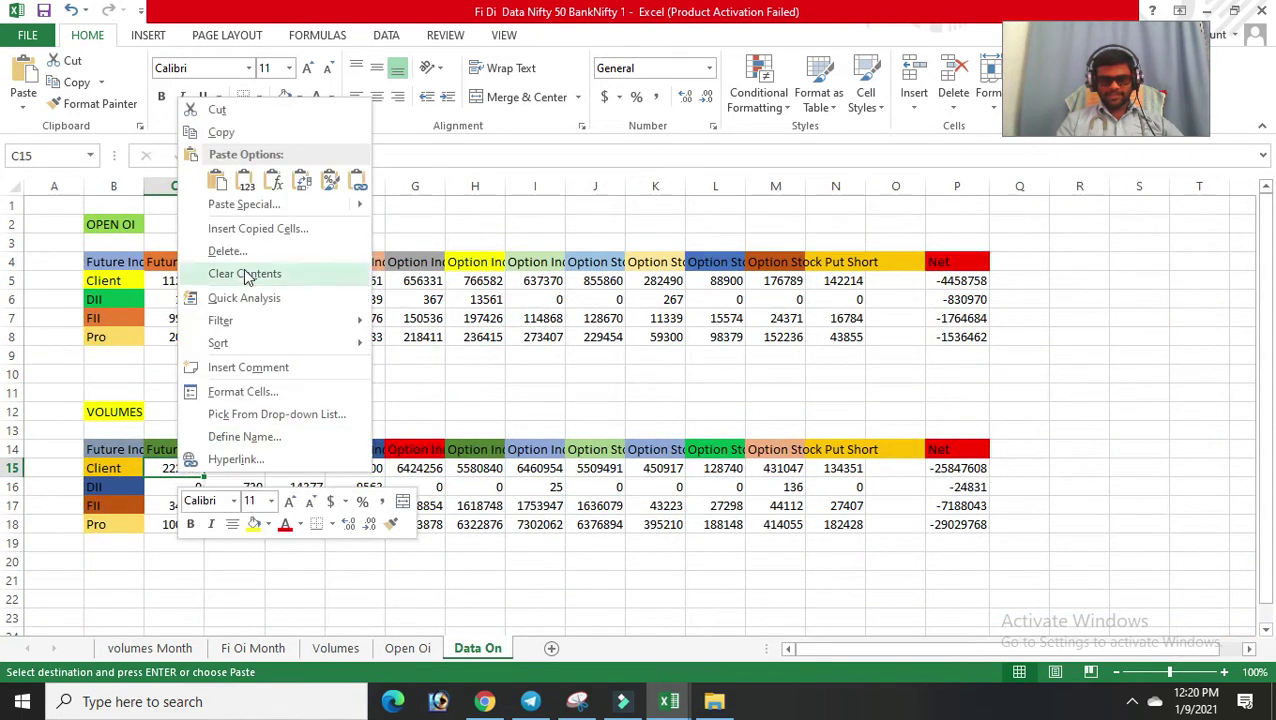
pyautogui.click(246, 183)
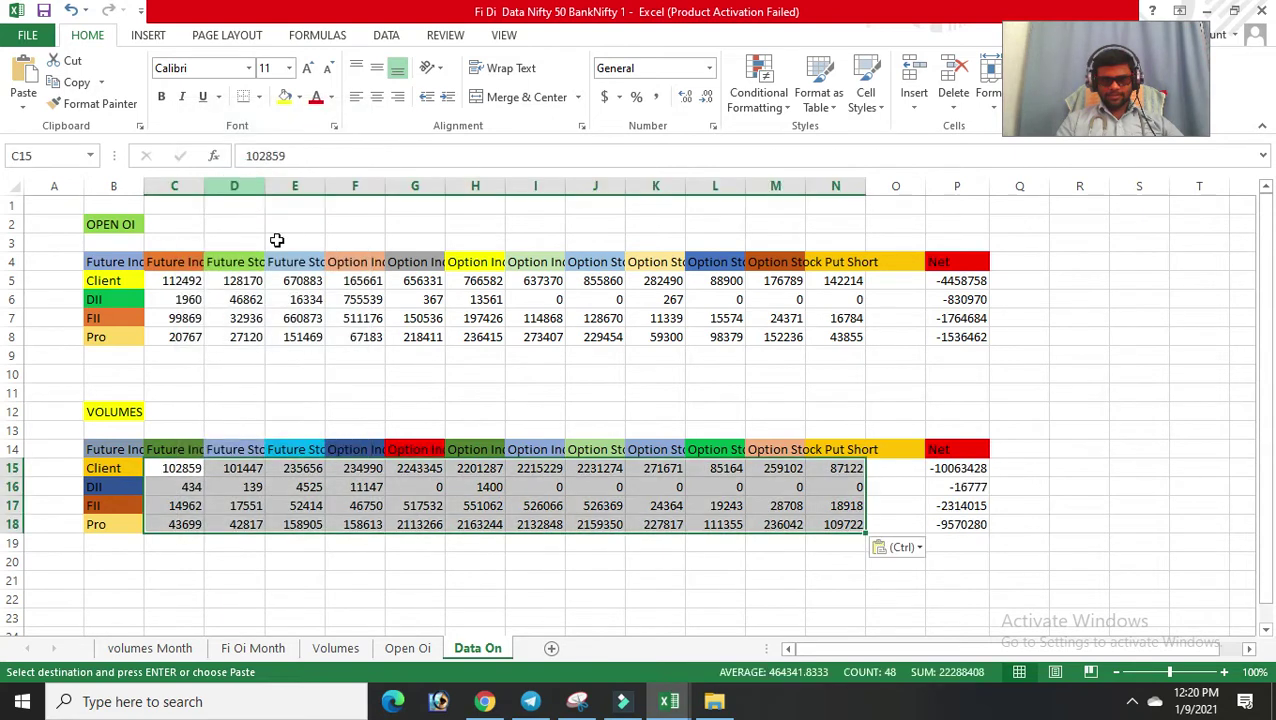
pyautogui.click(352, 650)
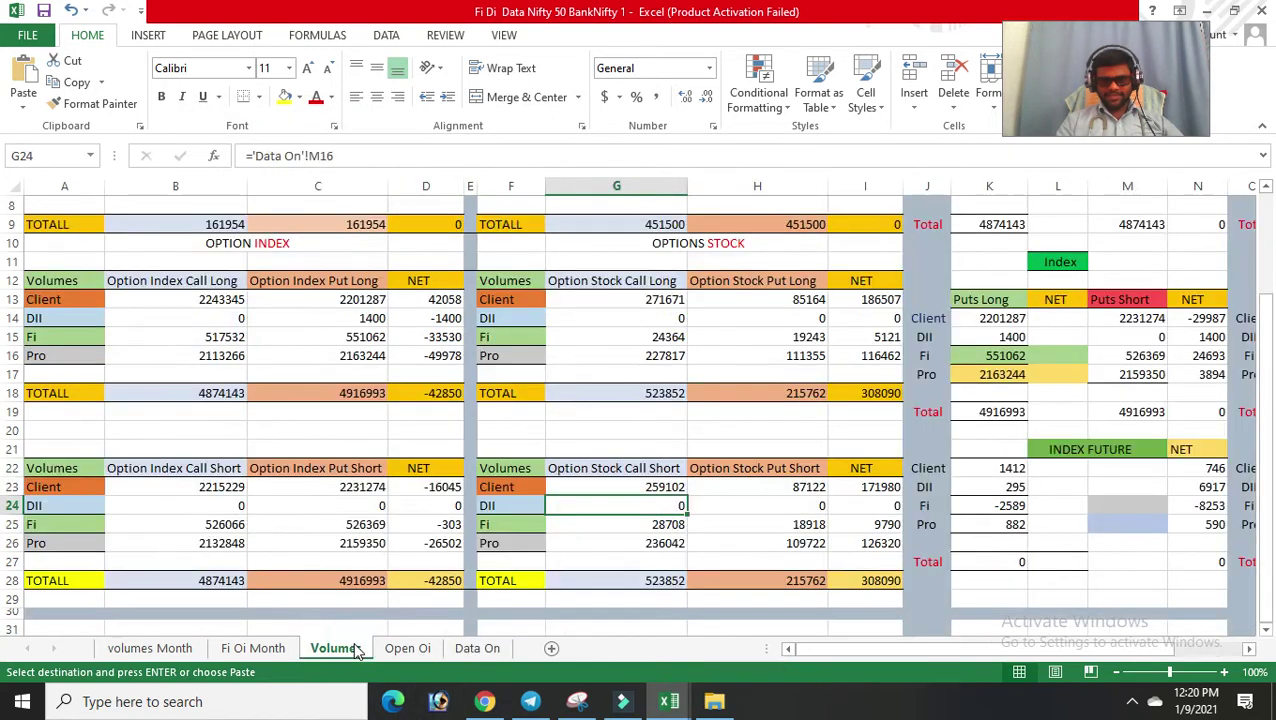
# - Inspect the linked formulas in cell H24 and column G
pyautogui.click(712, 508)
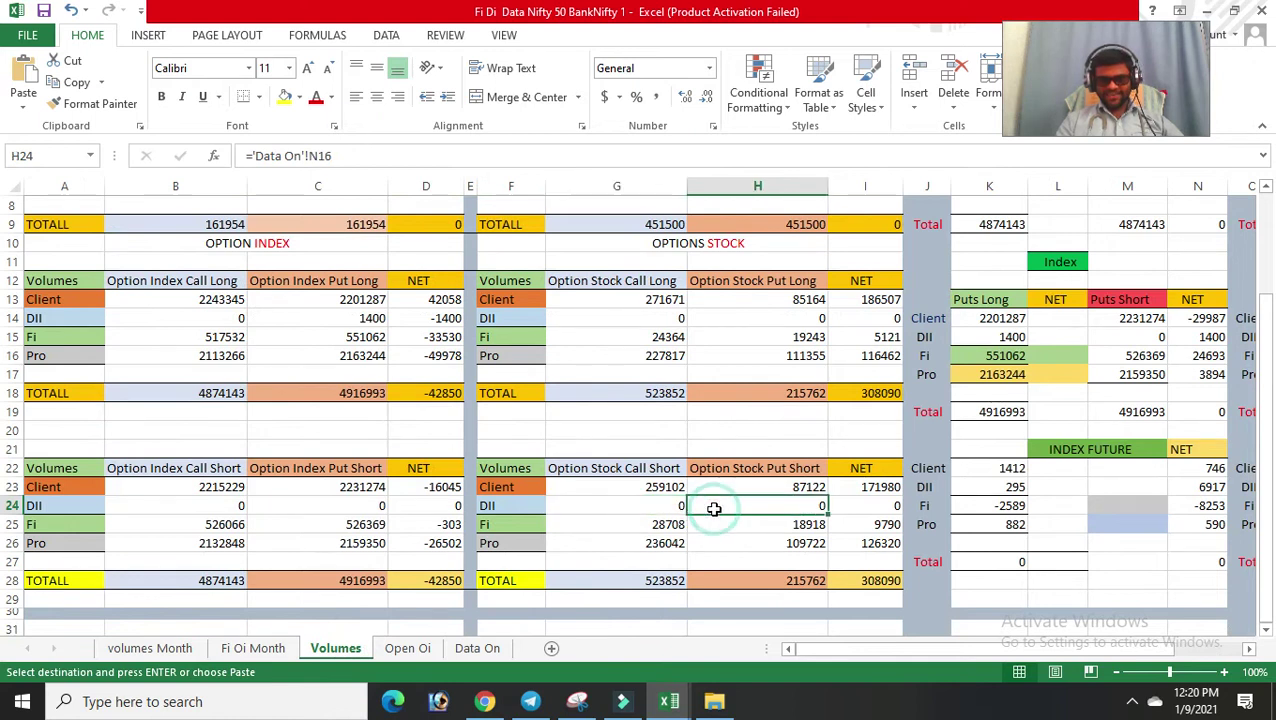
pyautogui.click(645, 491)
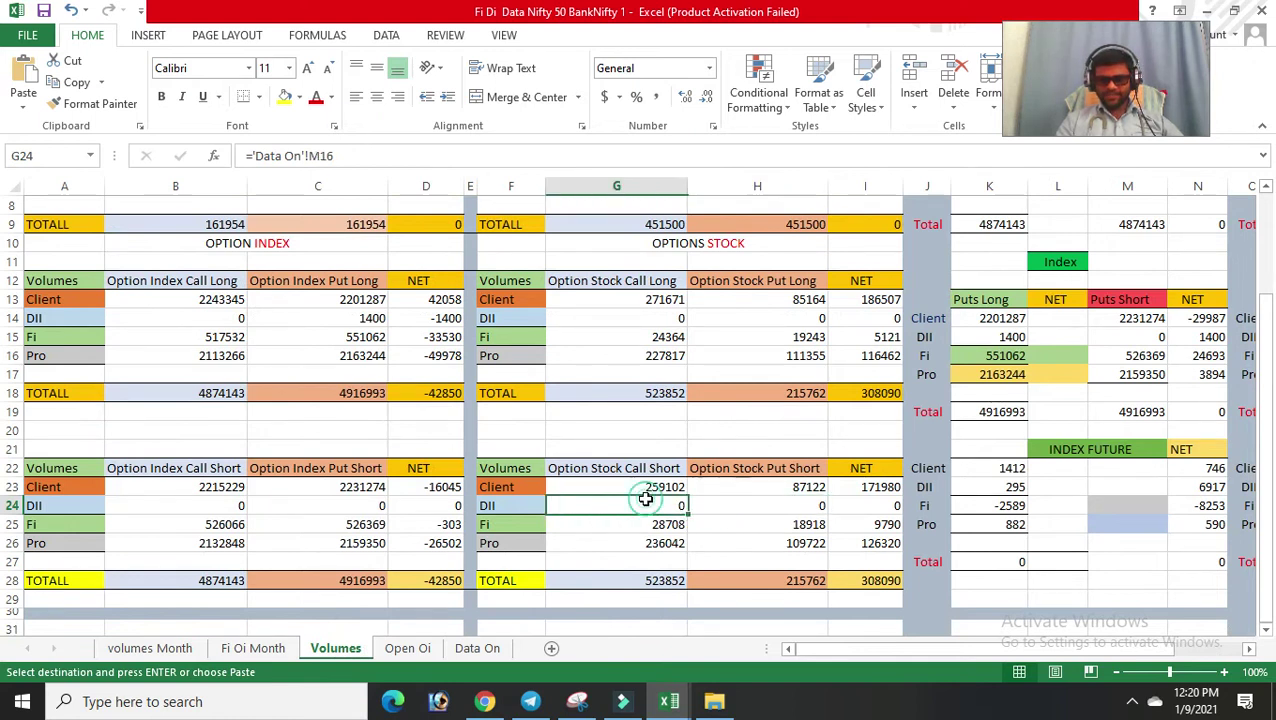
pyautogui.click(792, 499)
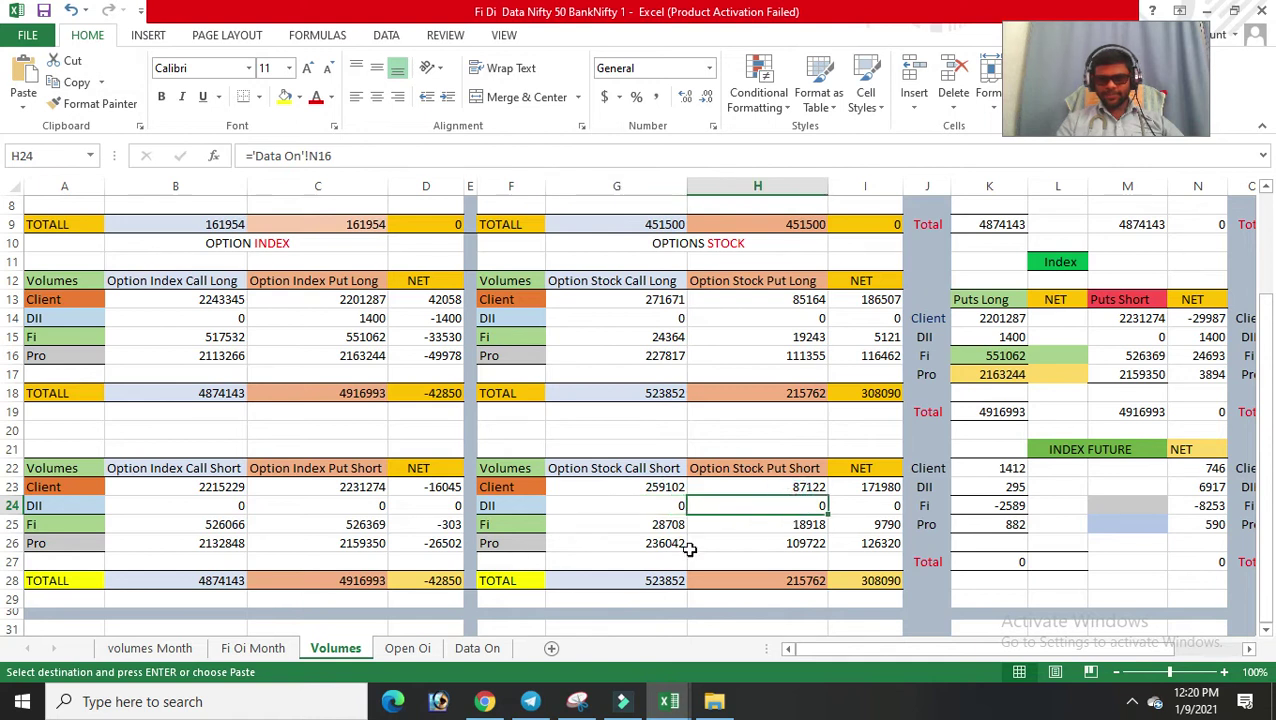
pyautogui.moveTo(833, 645); pyautogui.dragTo(975, 653)
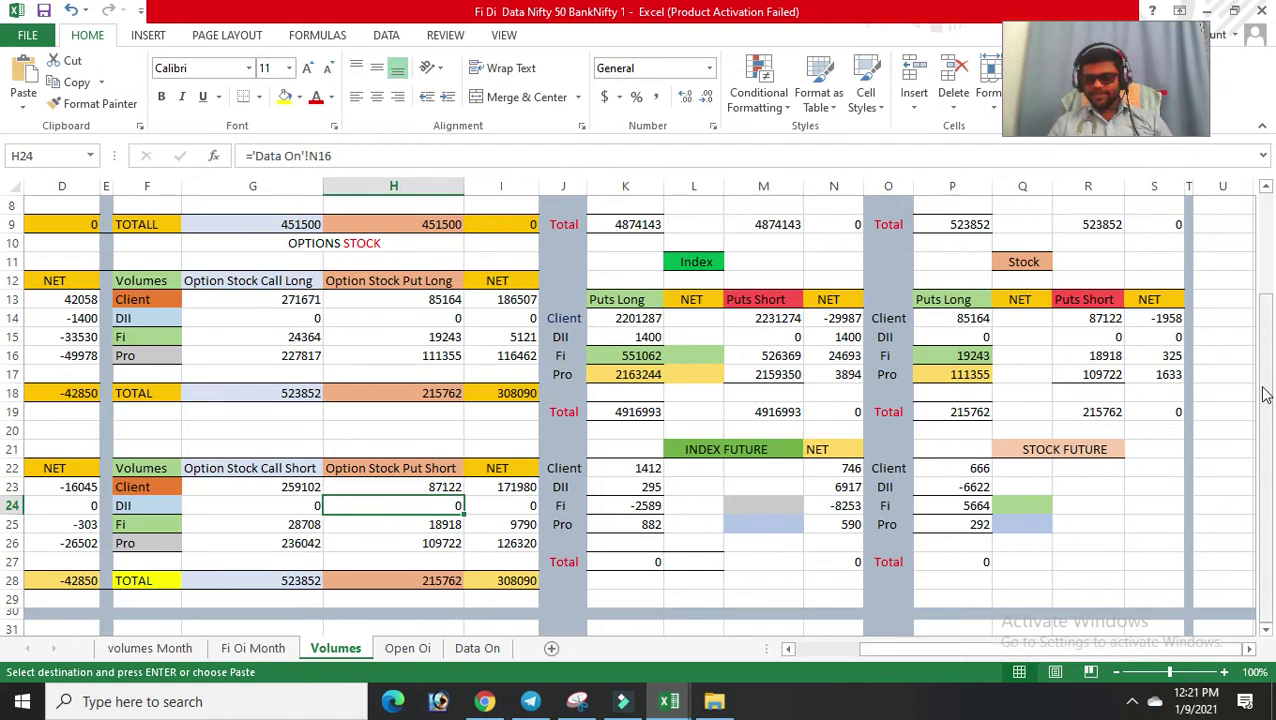
pyautogui.moveTo(1270, 356); pyautogui.dragTo(1273, 308)
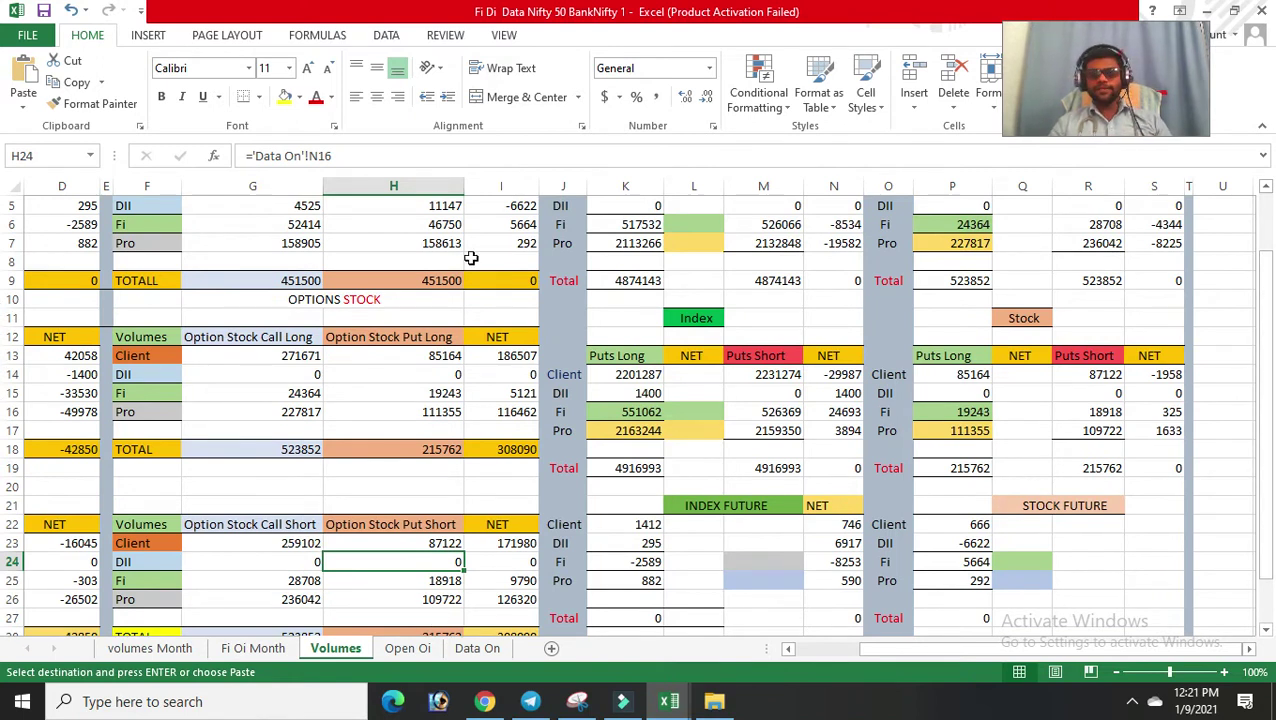
# - Deselect the pasted volume range on Data On, then look over the Open Oi and Volumes sheets
pyautogui.click(490, 650)
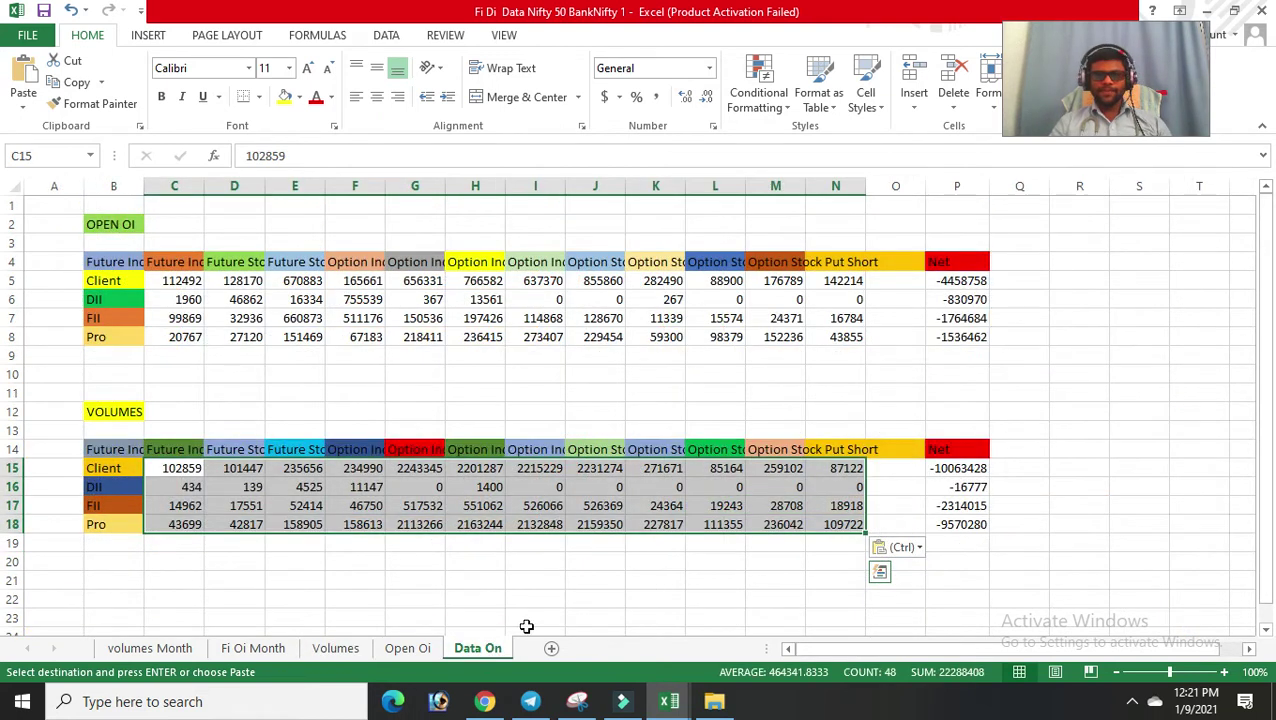
pyautogui.click(1012, 440)
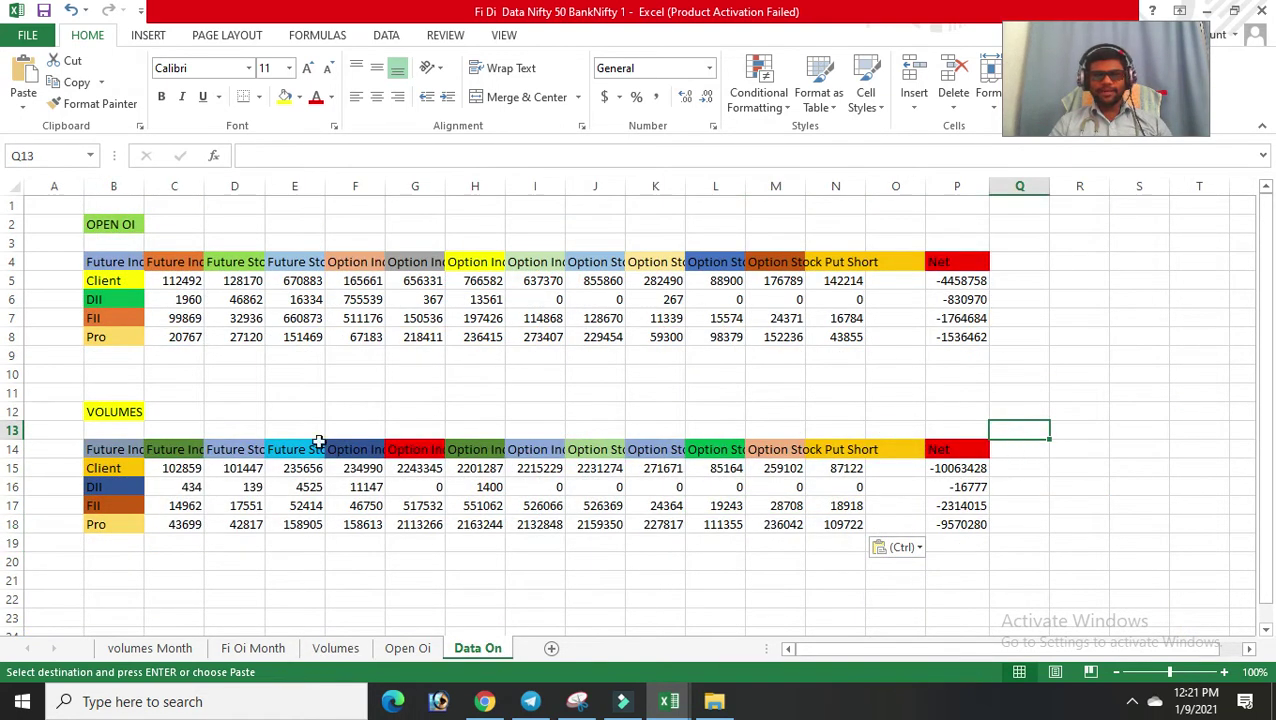
pyautogui.click(407, 648)
pyautogui.click(345, 648)
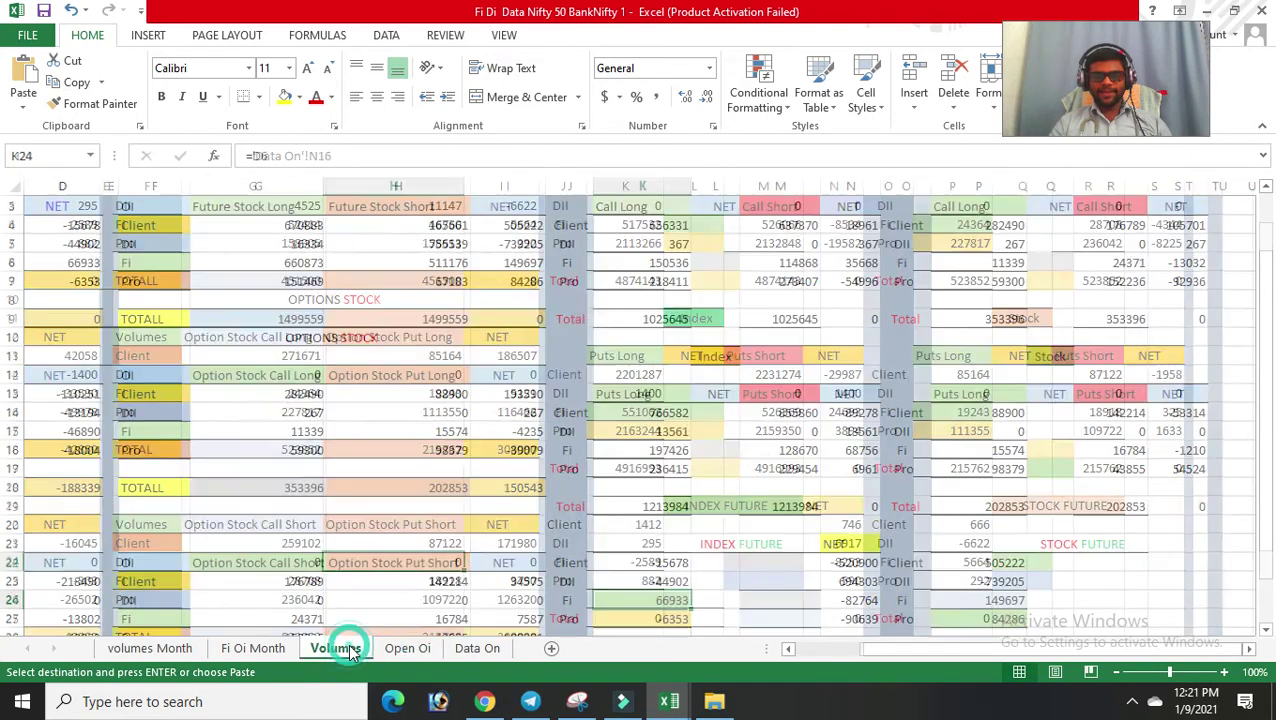
pyautogui.click(255, 648)
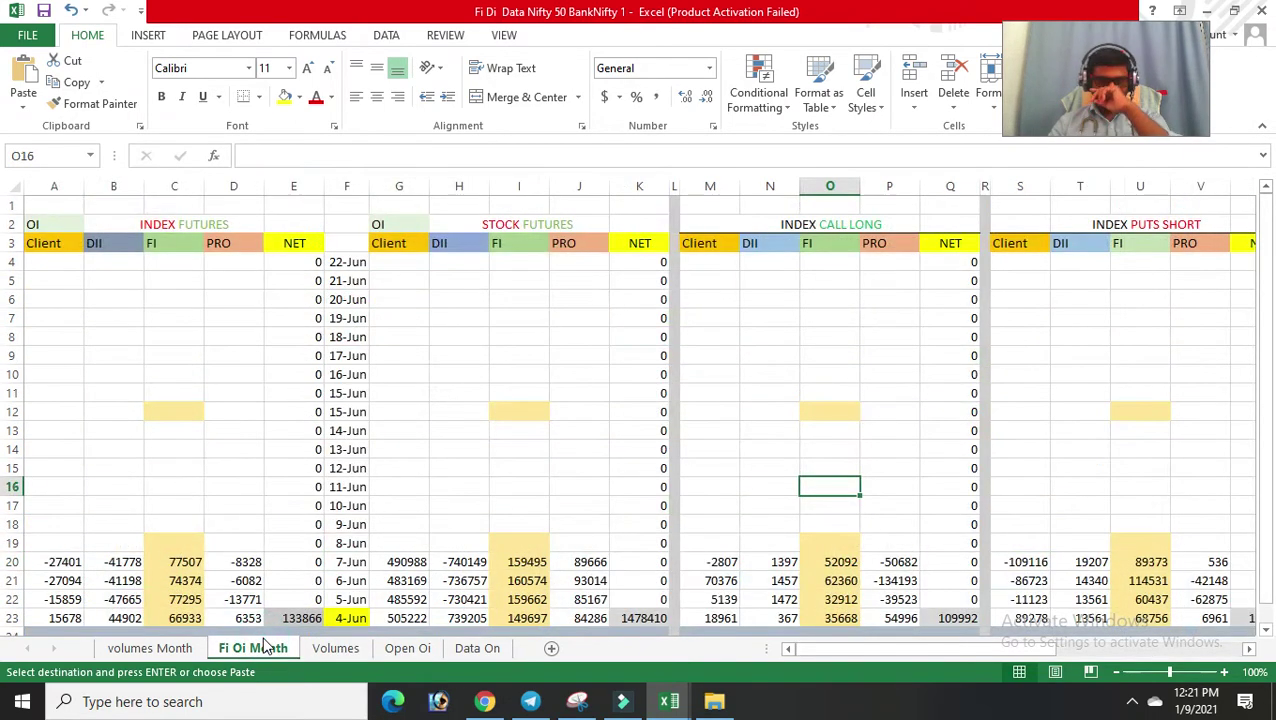
# - Cycle through the Open Oi, Volumes, volumes Month and Data On sheets, ending on Fi Oi Month
pyautogui.click(418, 652)
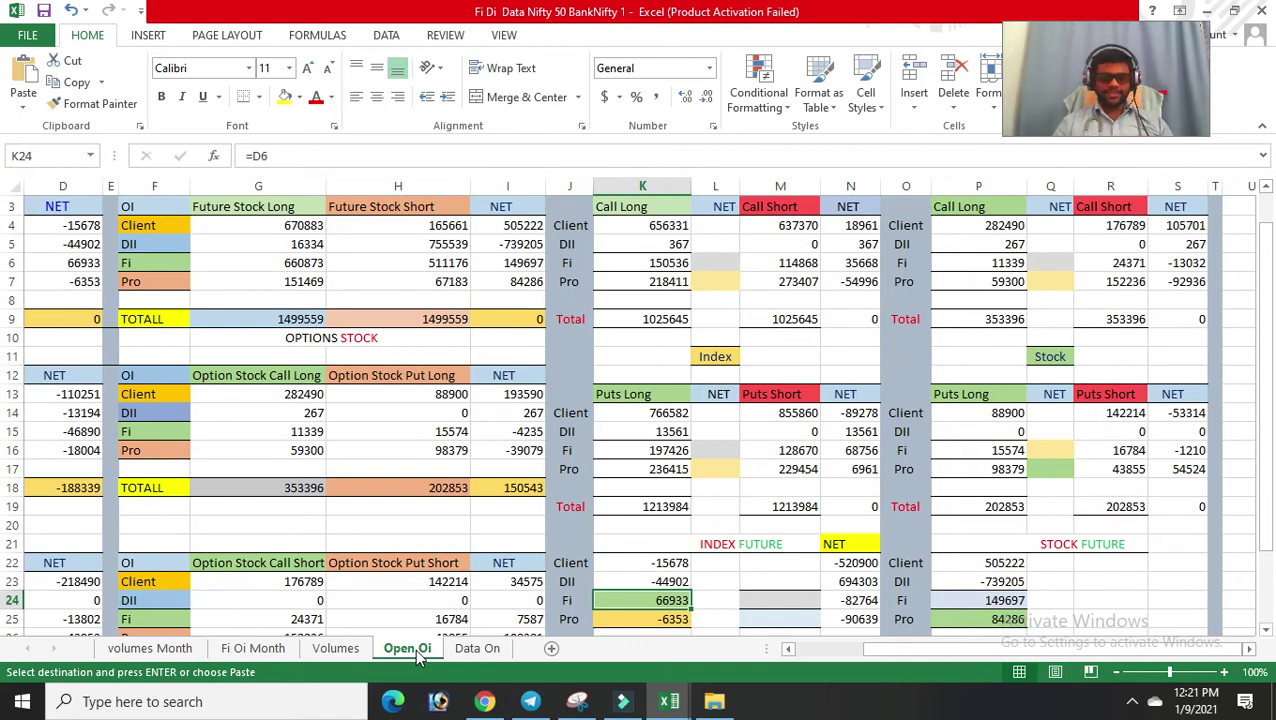
pyautogui.click(344, 651)
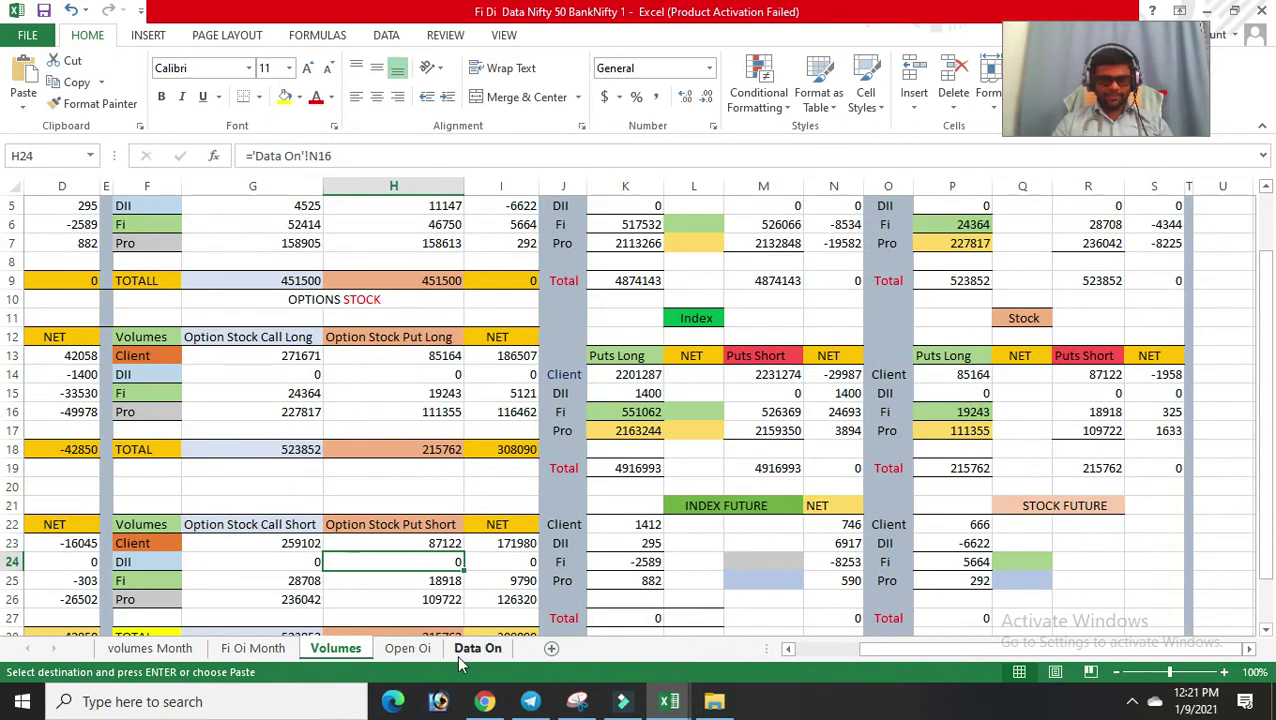
pyautogui.click(253, 650)
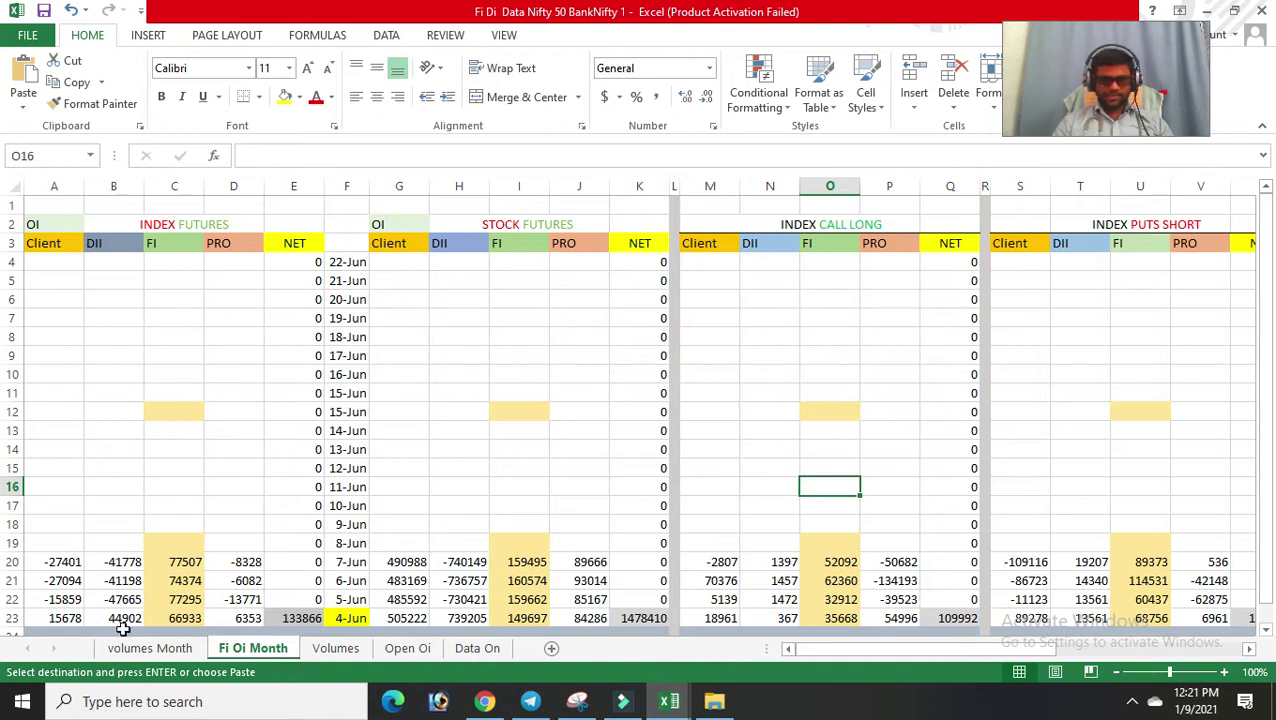
pyautogui.click(150, 650)
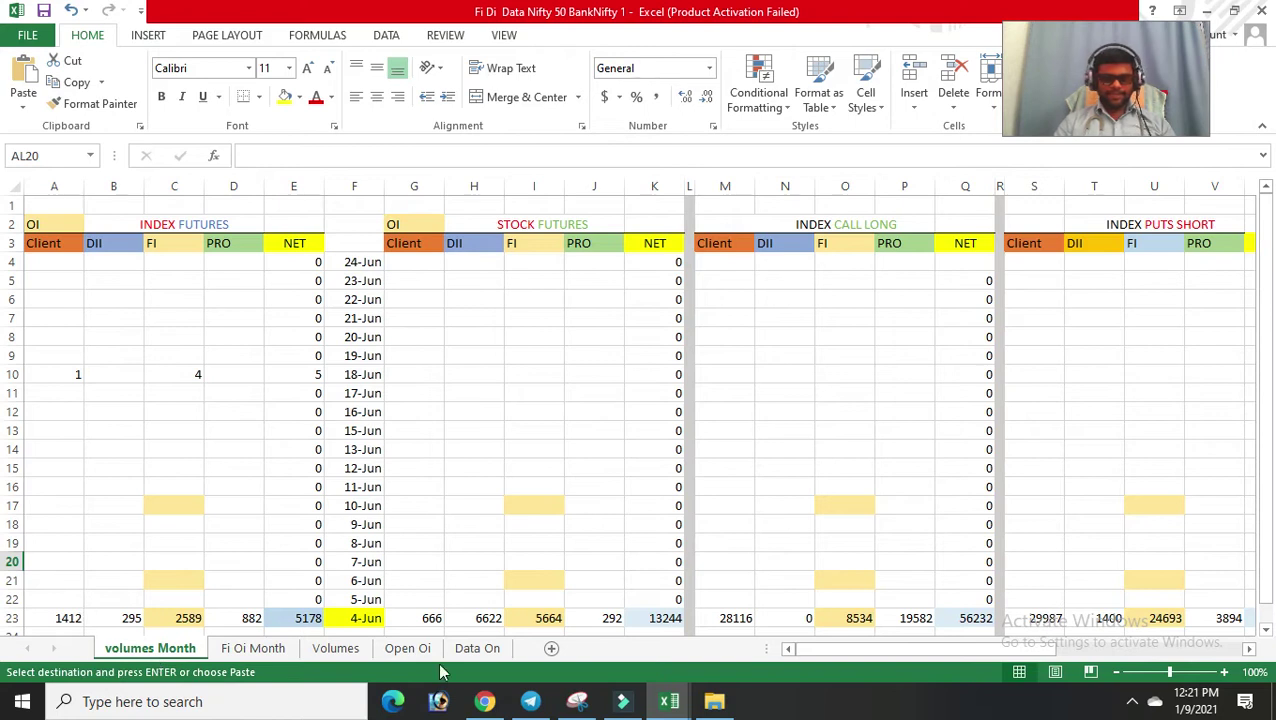
pyautogui.click(498, 649)
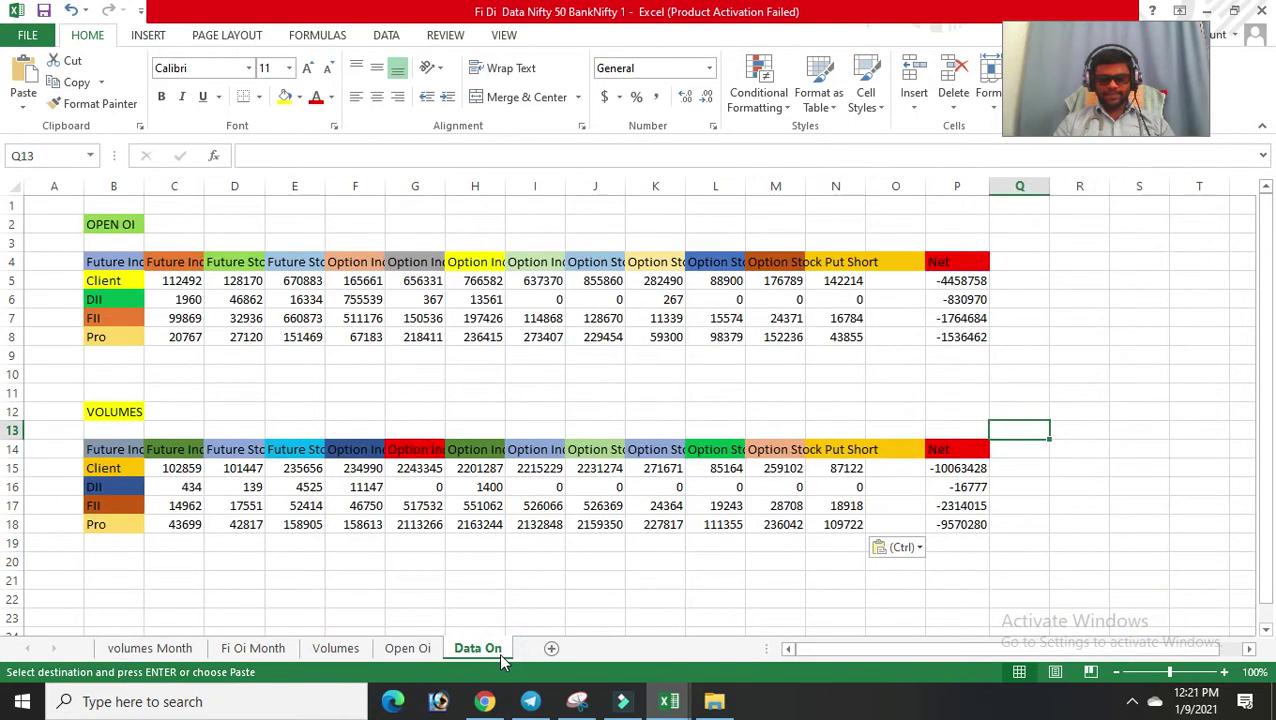
pyautogui.click(408, 648)
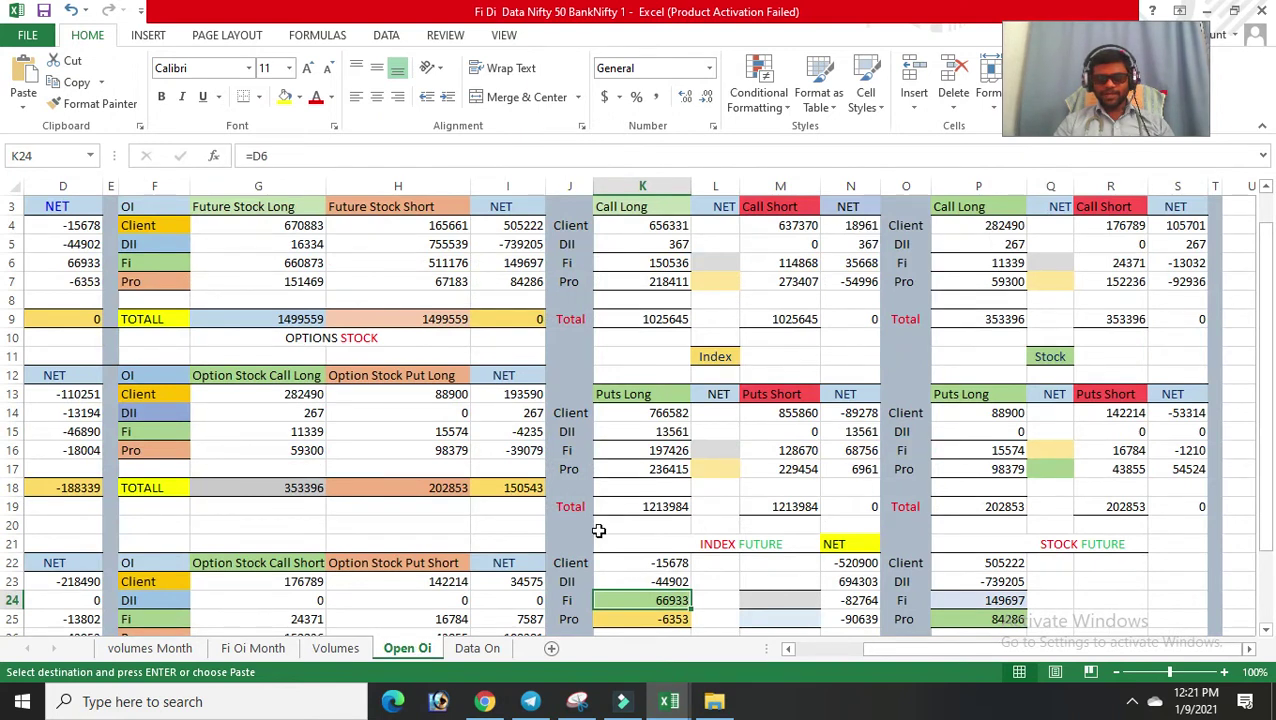
pyautogui.click(266, 652)
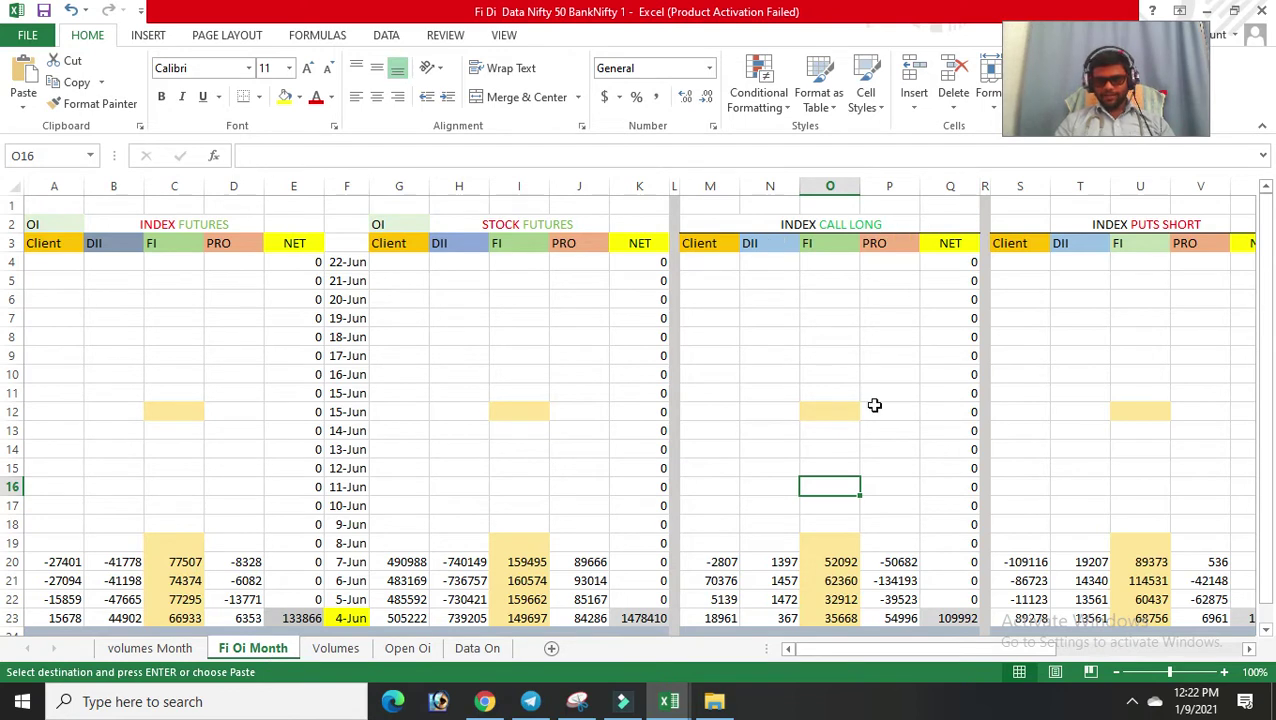
# - Select cell M19 in the monthly OI table, glance at Open Oi, and return to Fi Oi Month
pyautogui.click(718, 543)
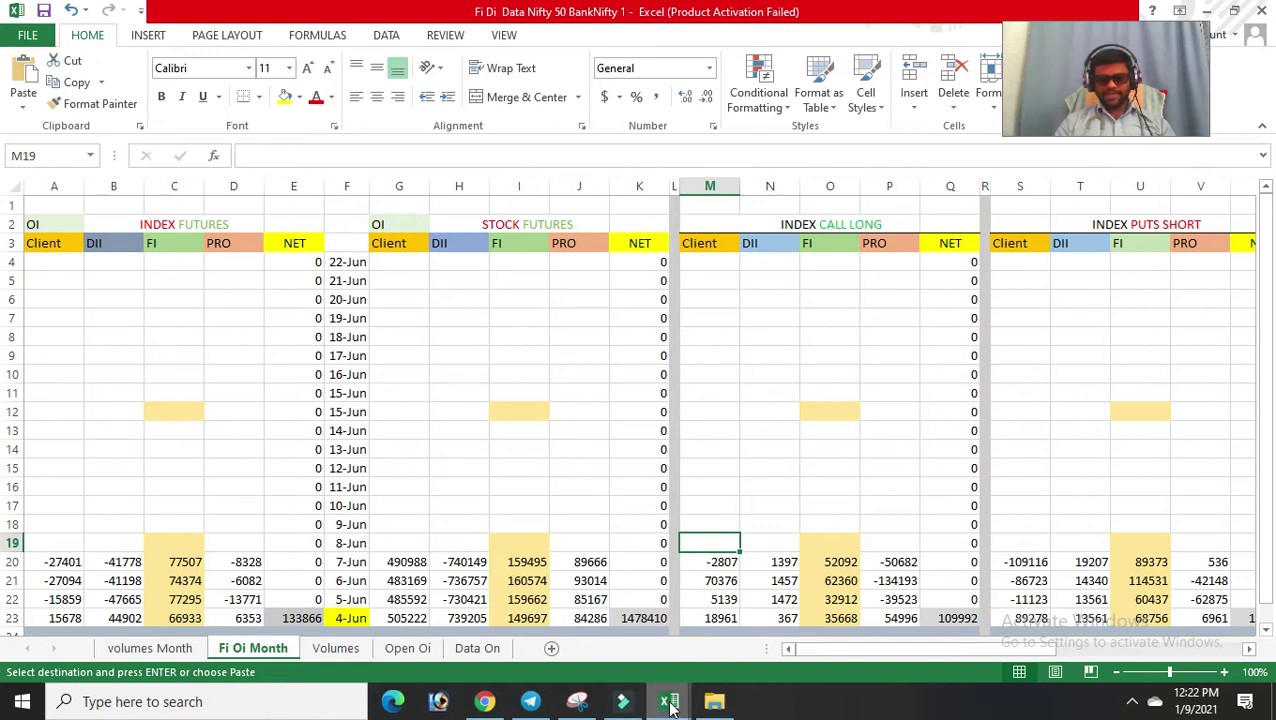
pyautogui.moveTo(669, 702)
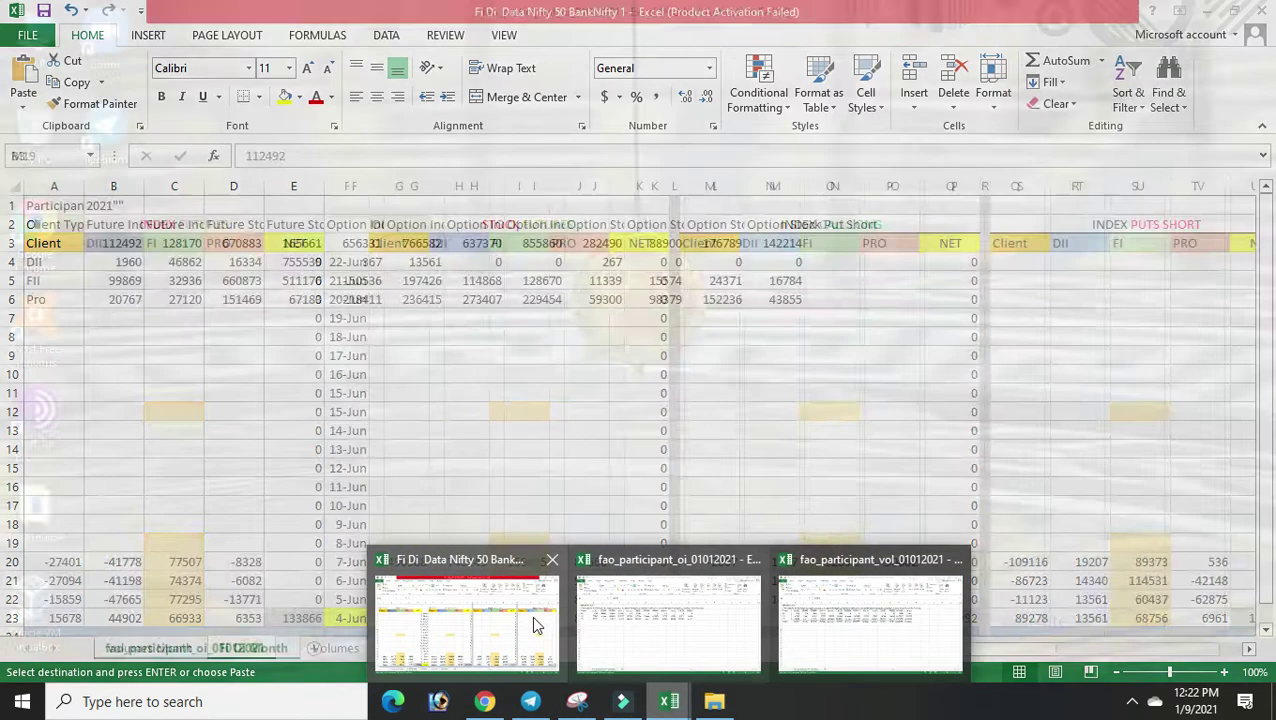
pyautogui.click(531, 615)
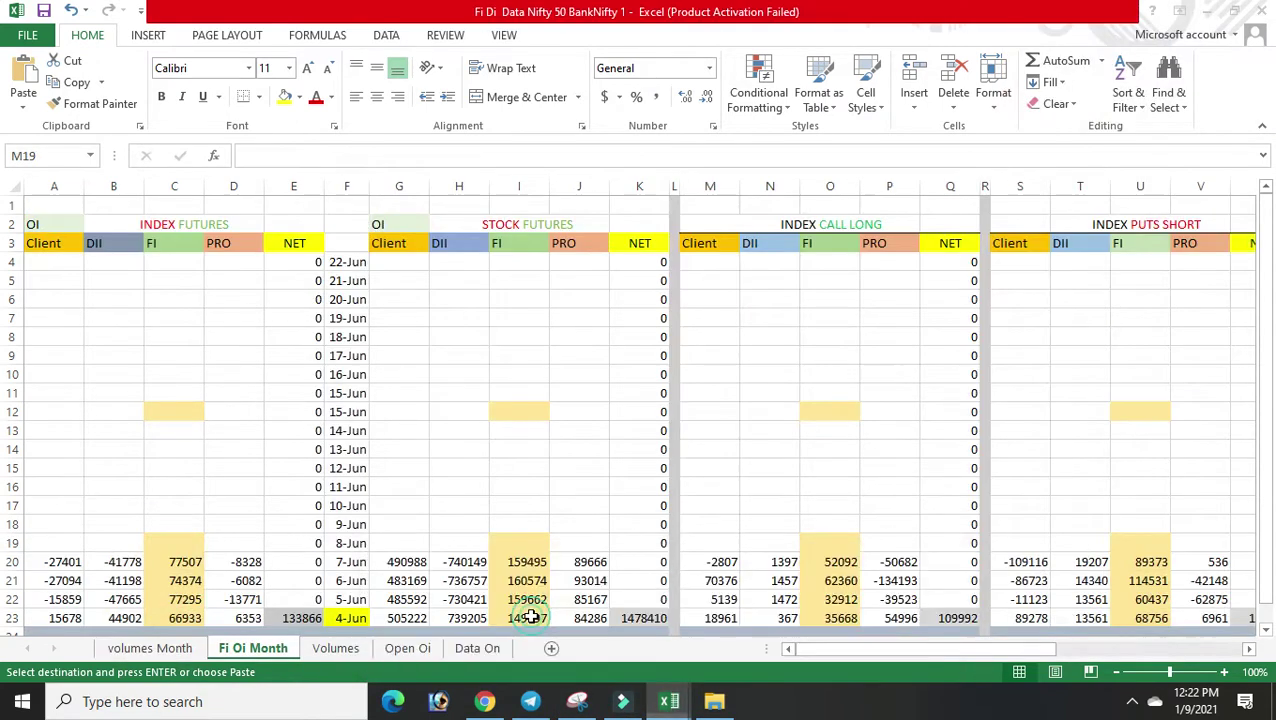
pyautogui.click(405, 652)
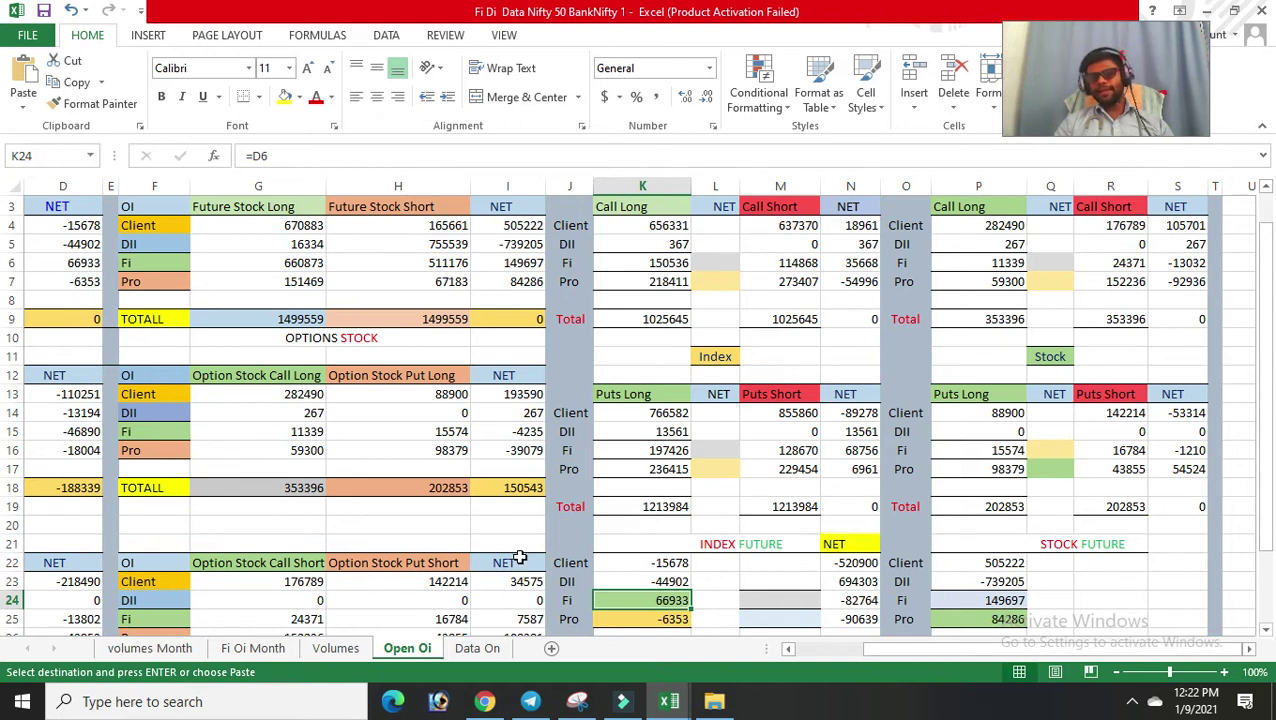
pyautogui.click(254, 648)
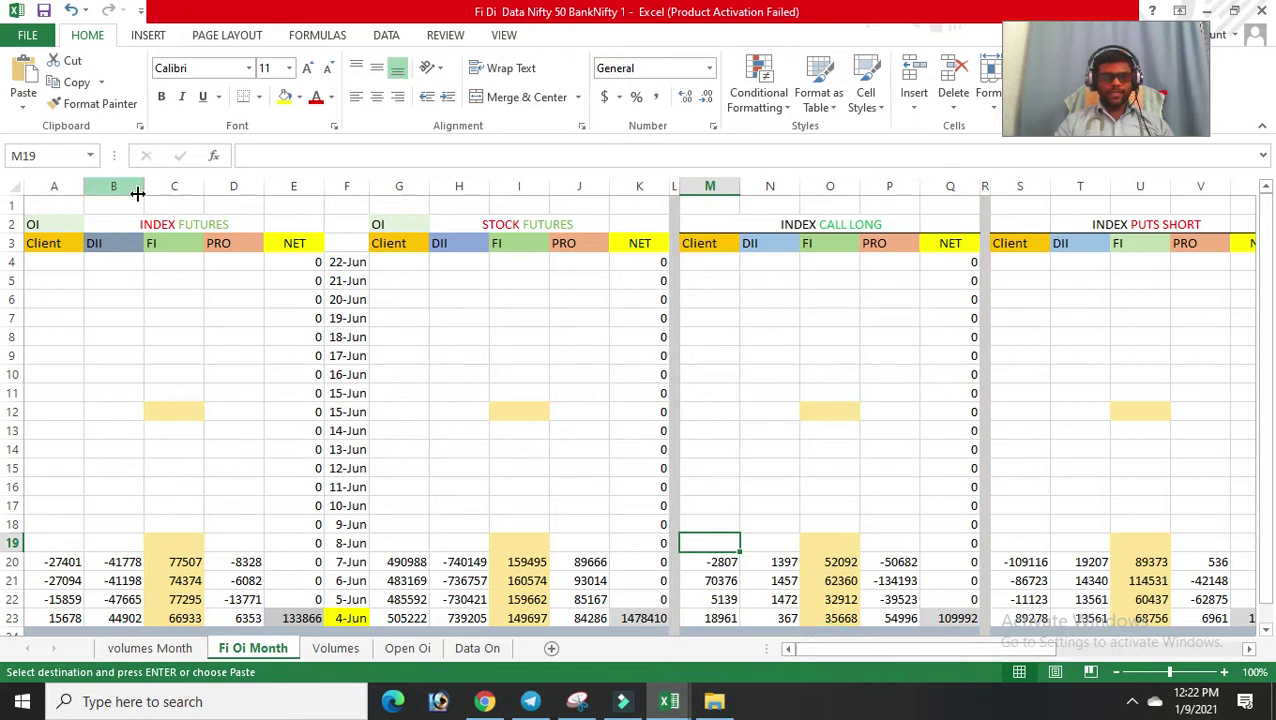
pyautogui.click(198, 226)
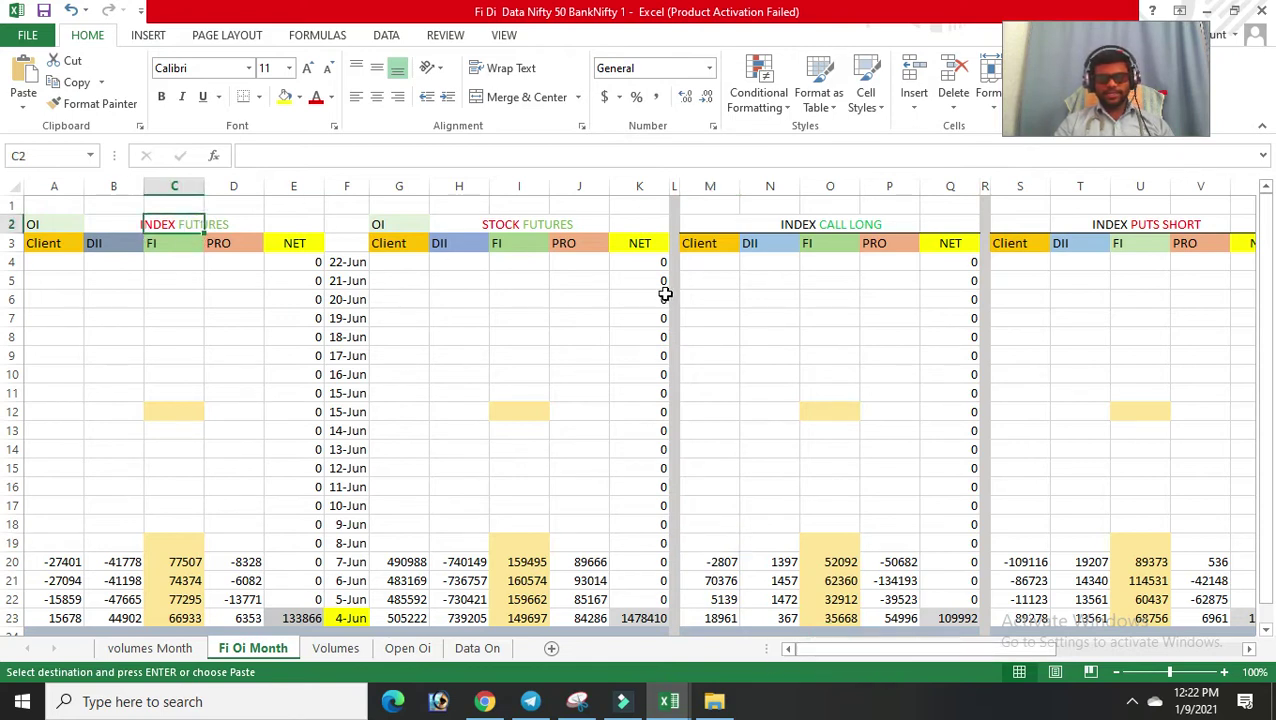
pyautogui.click(510, 226)
pyautogui.click(750, 226)
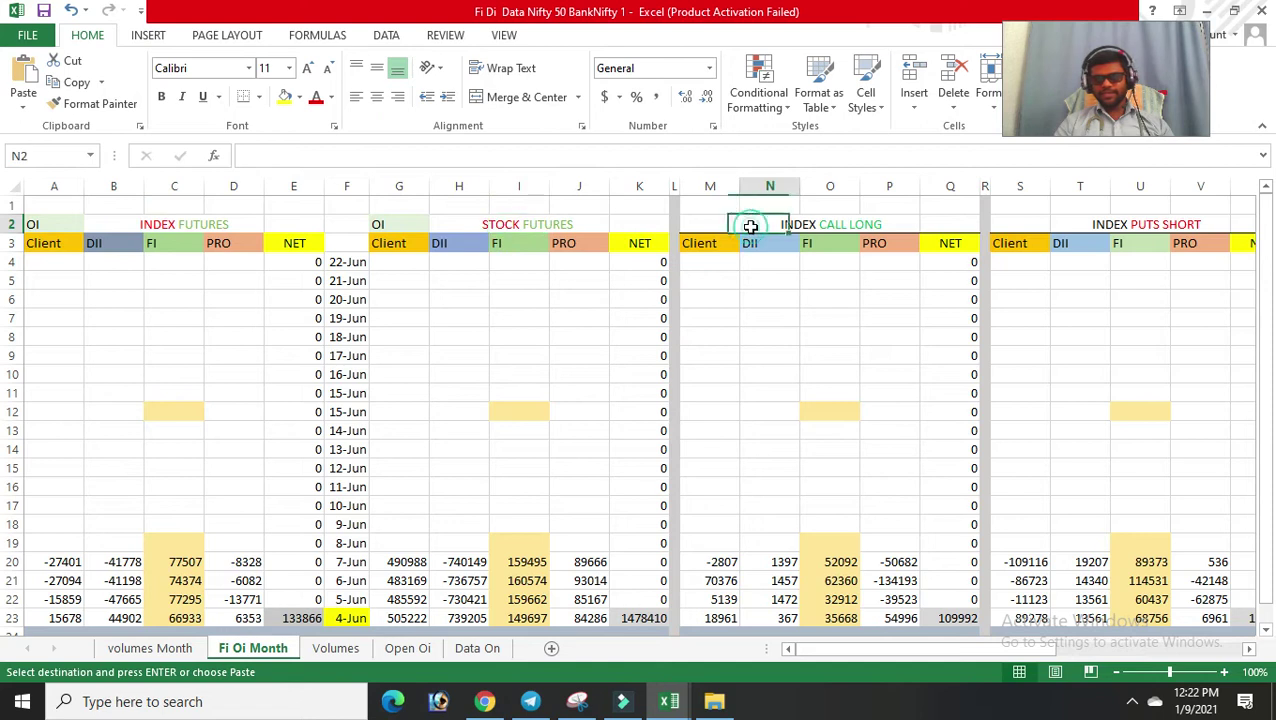
pyautogui.click(1135, 229)
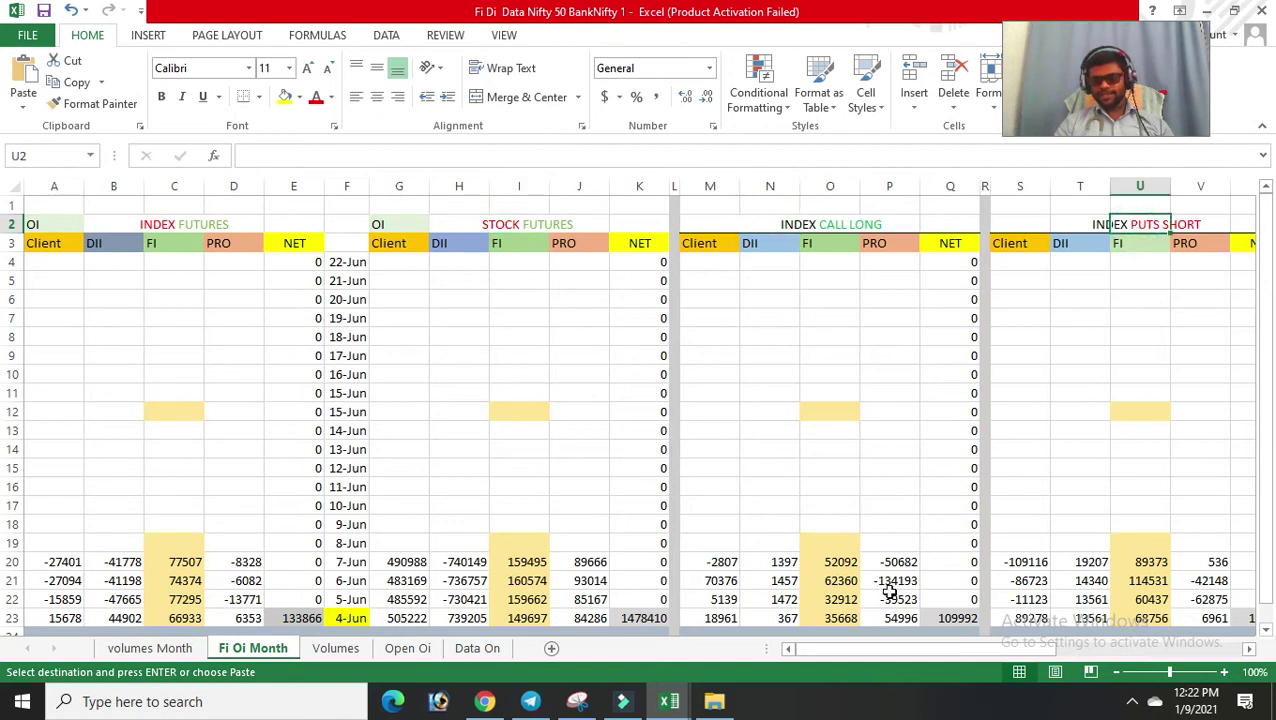
pyautogui.moveTo(885, 650); pyautogui.dragTo(997, 658)
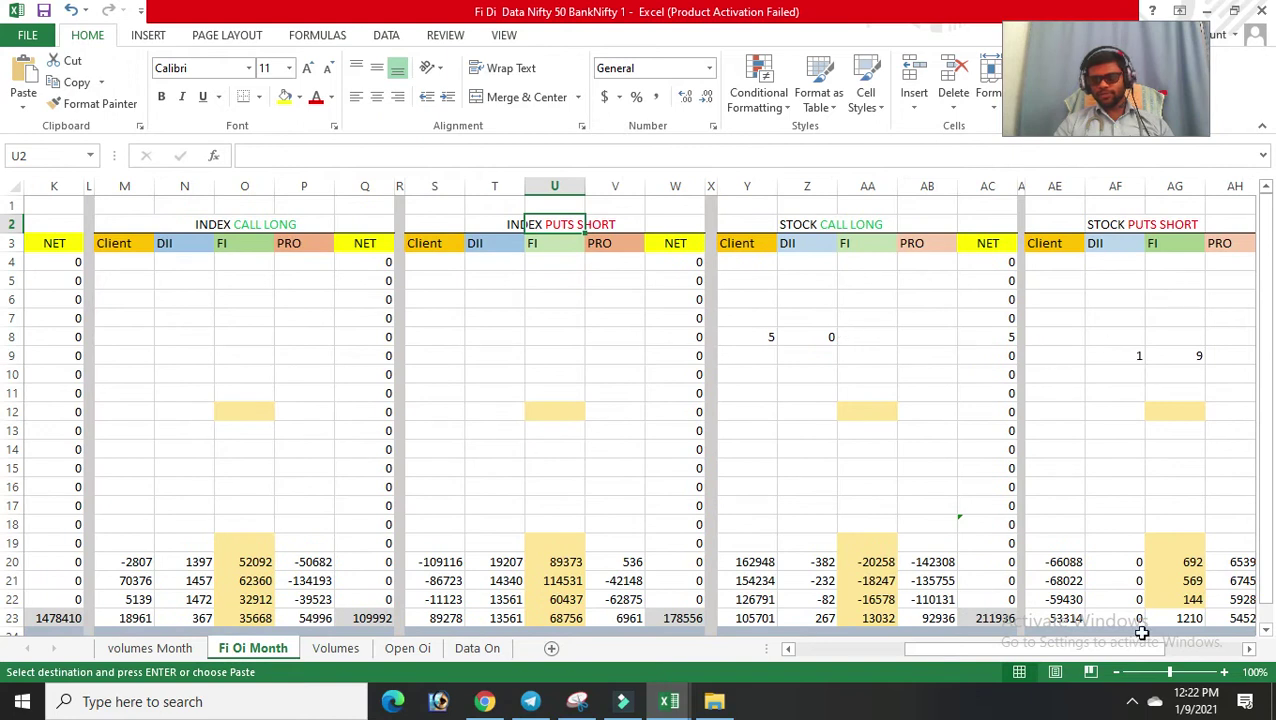
pyautogui.moveTo(1028, 652); pyautogui.dragTo(1165, 668)
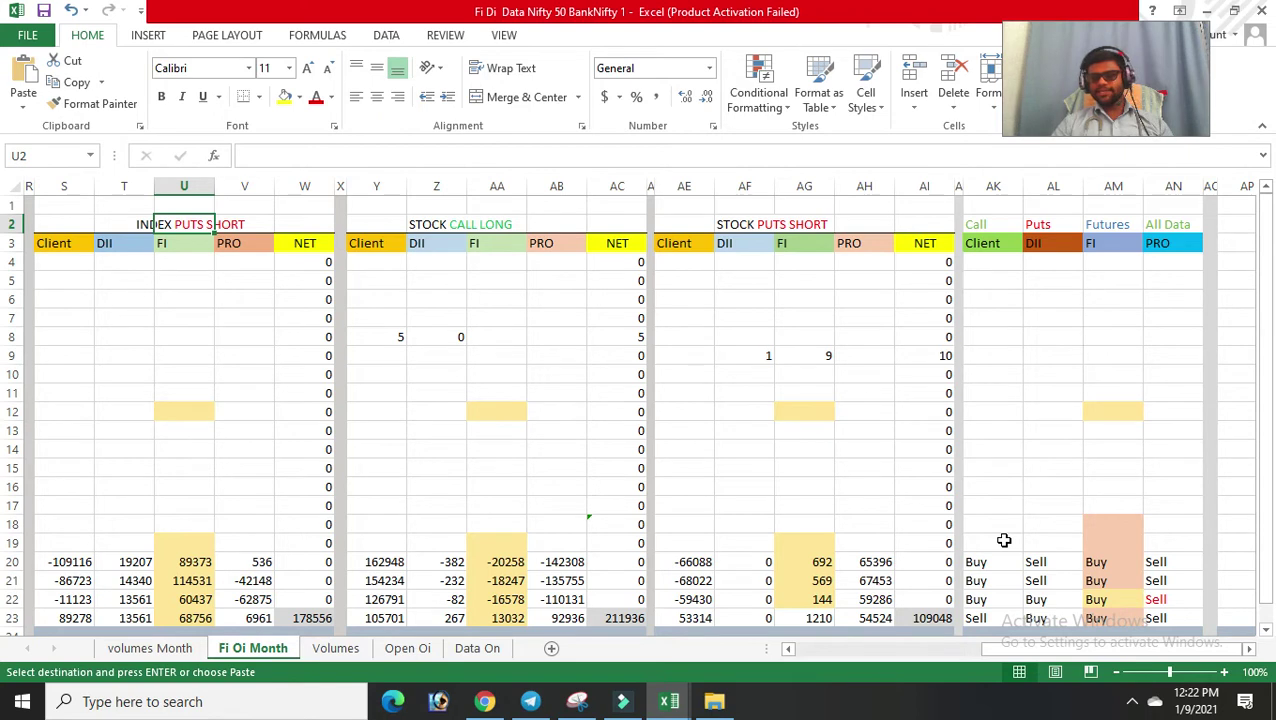
pyautogui.click(1004, 540)
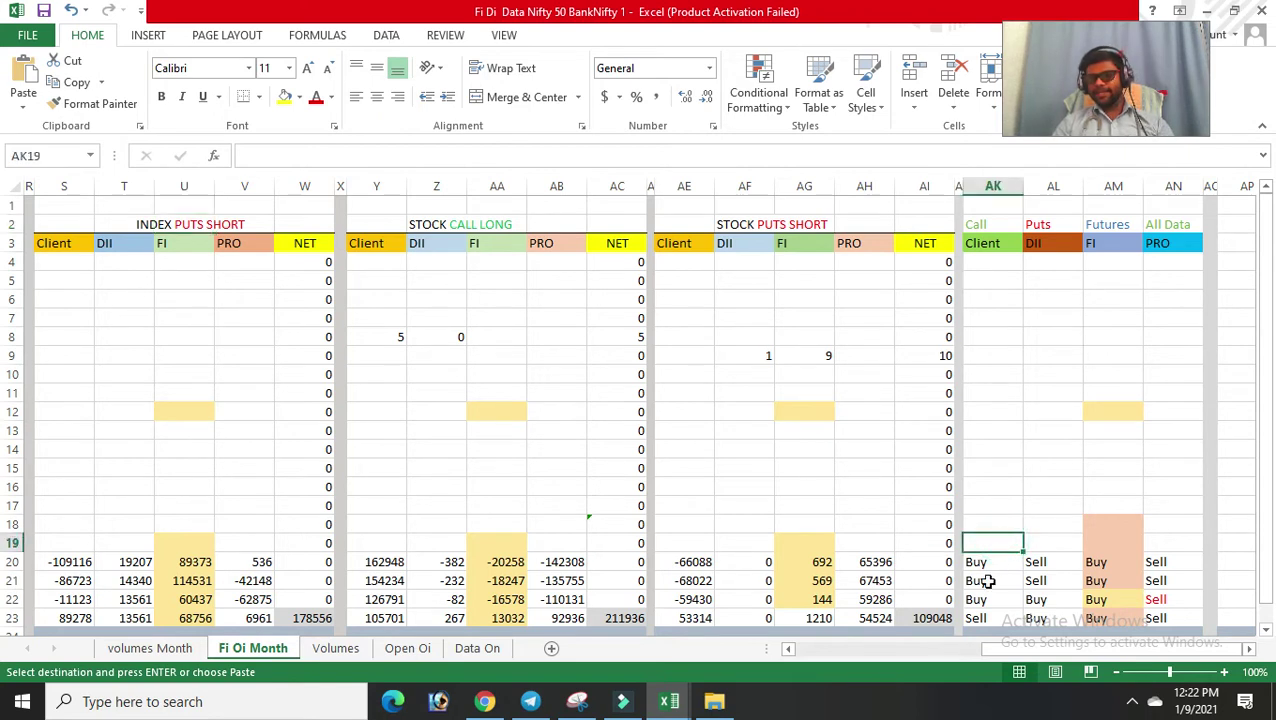
pyautogui.click(990, 566)
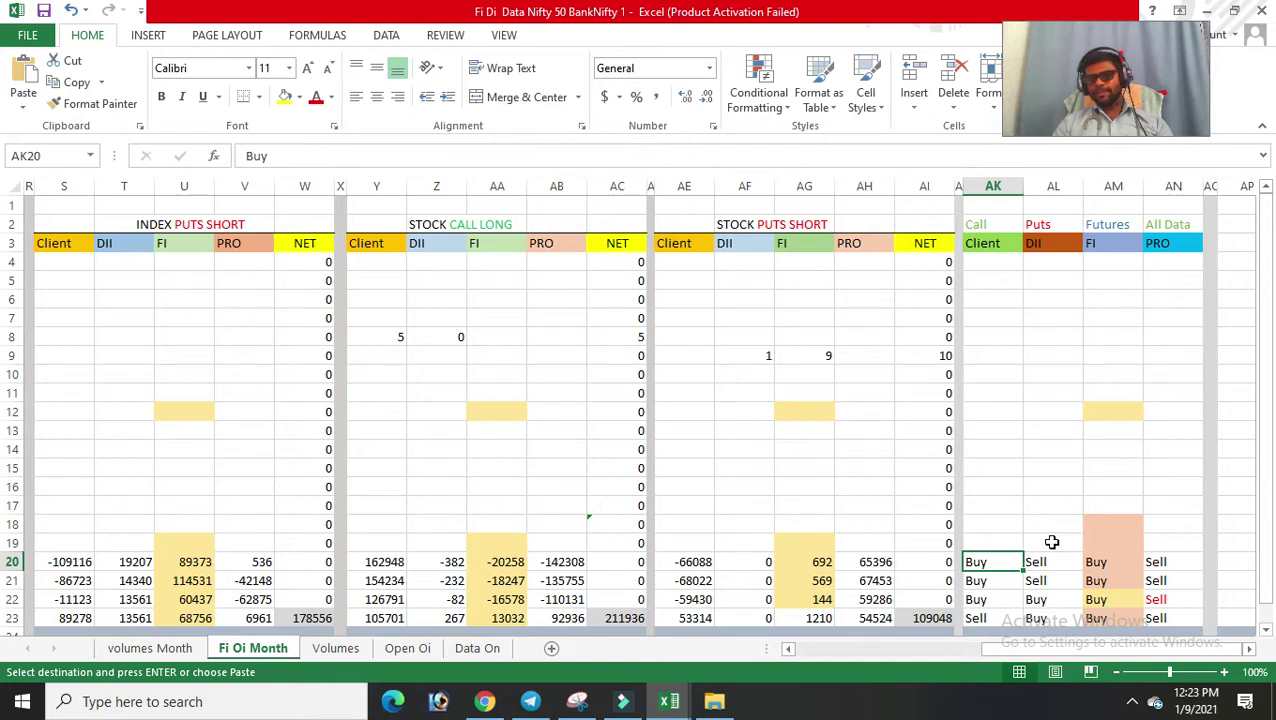
pyautogui.click(1052, 542)
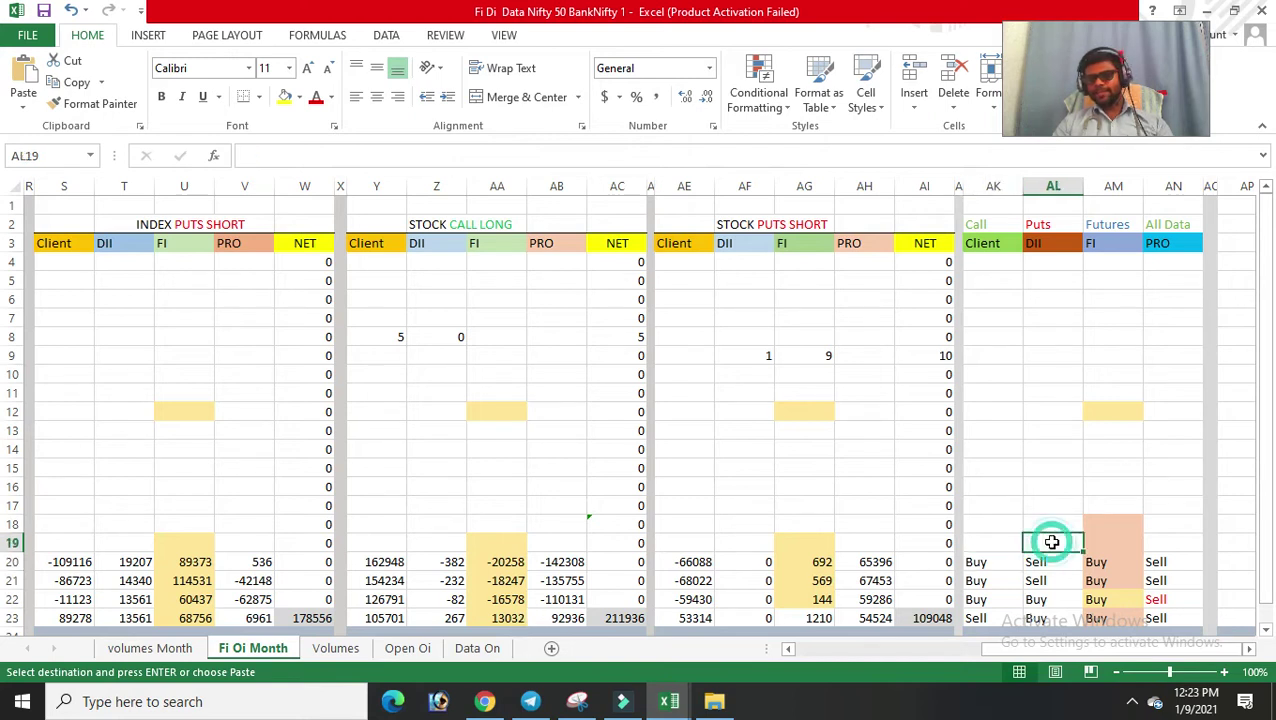
pyautogui.click(478, 648)
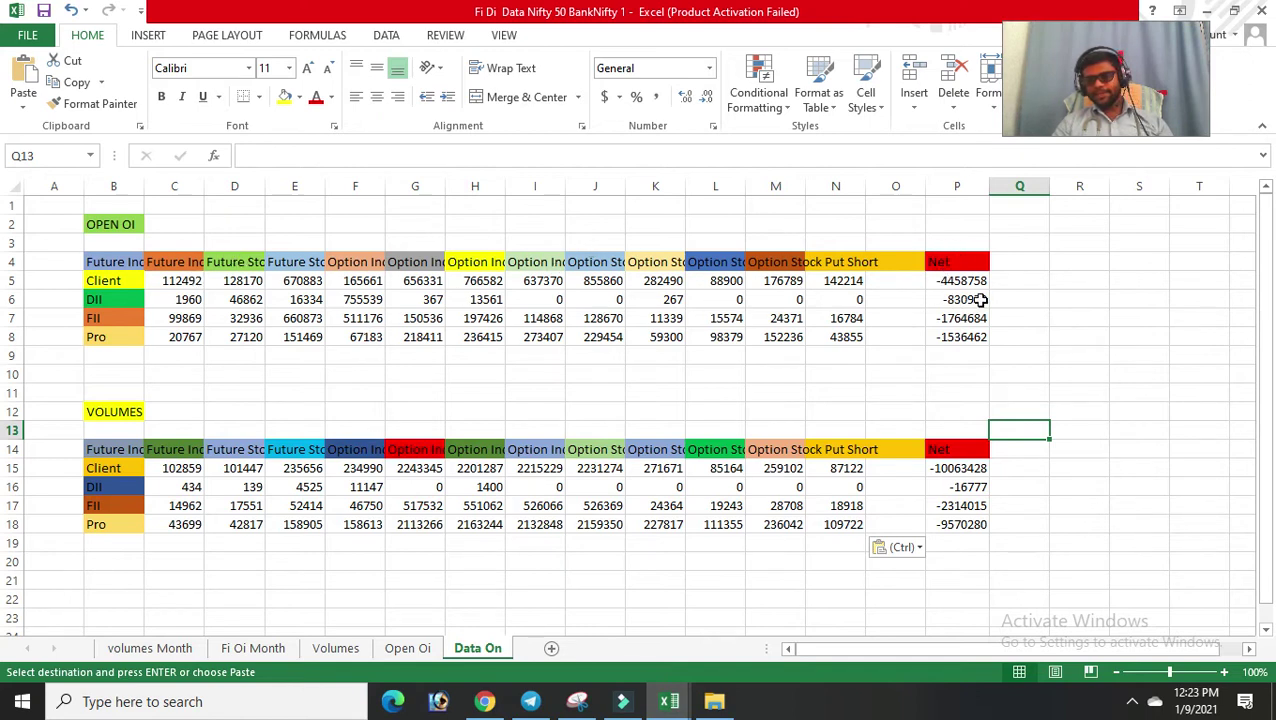
# - Read the Client, DII, FII and Pro Net open interest formulas in P5–P8, then deselect the table
pyautogui.click(975, 298)
pyautogui.click(971, 281)
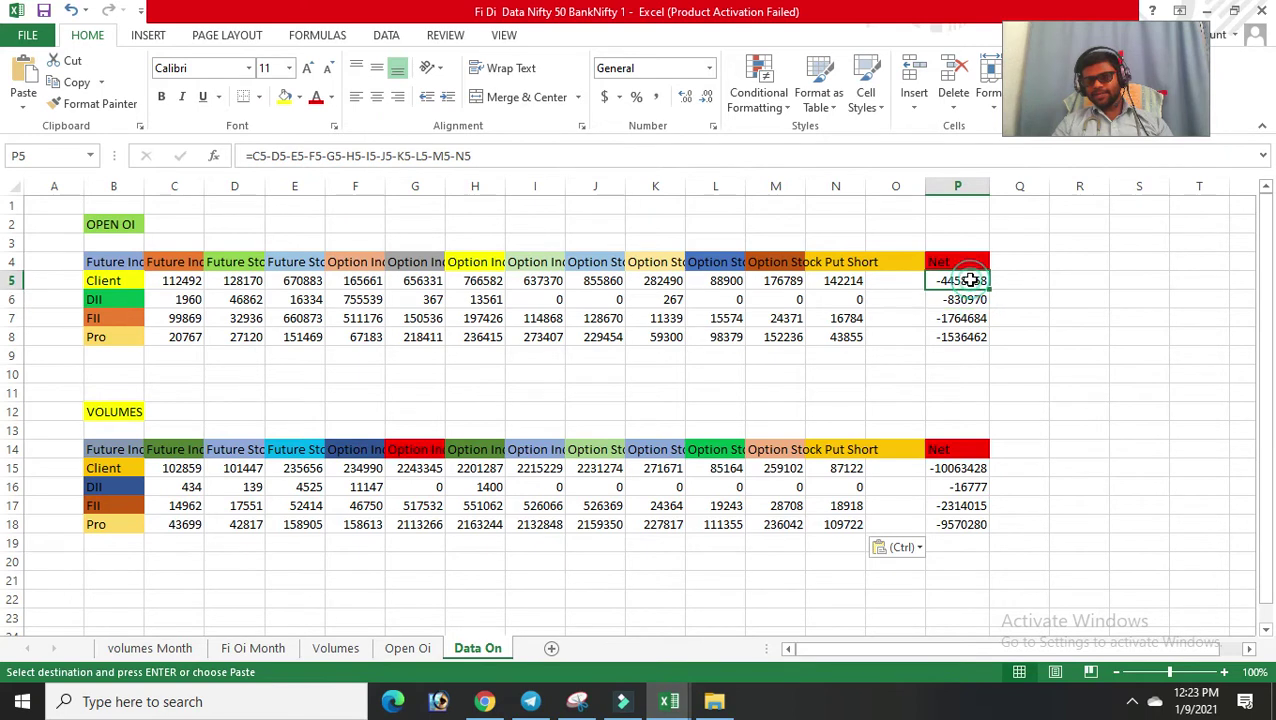
pyautogui.click(975, 305)
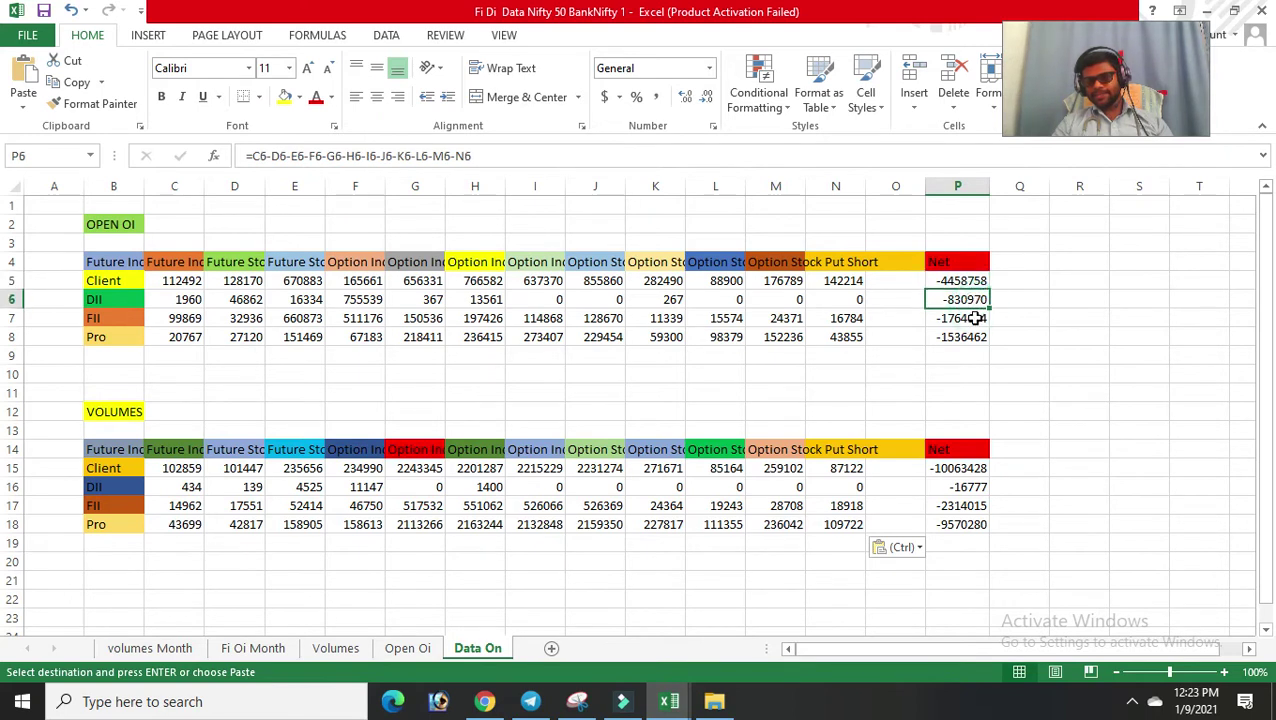
pyautogui.click(975, 320)
pyautogui.click(975, 337)
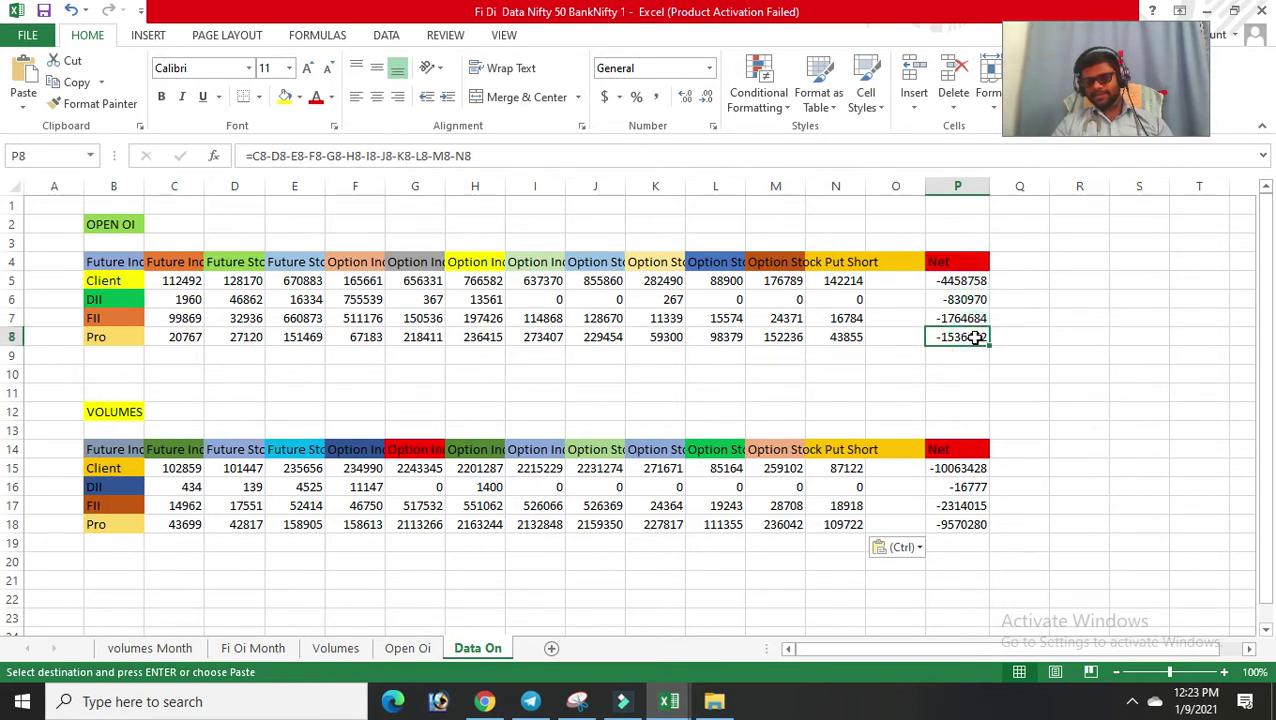
pyautogui.click(1138, 390)
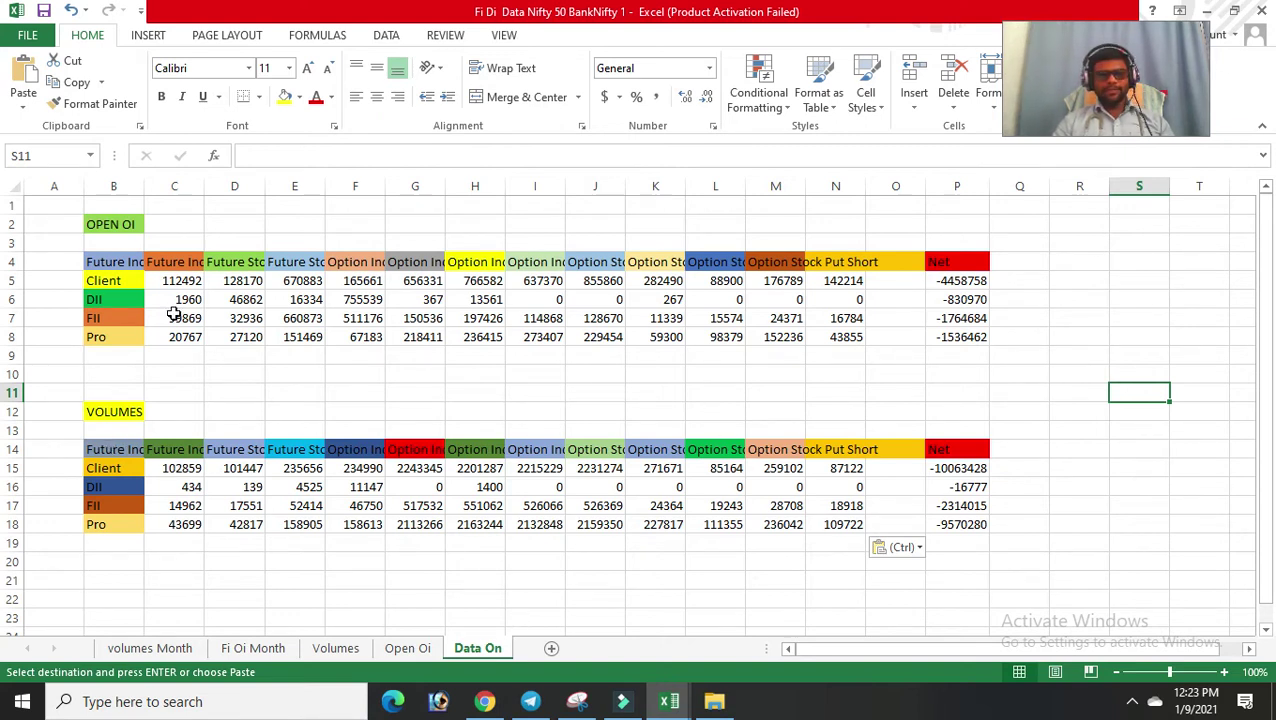
pyautogui.click(405, 652)
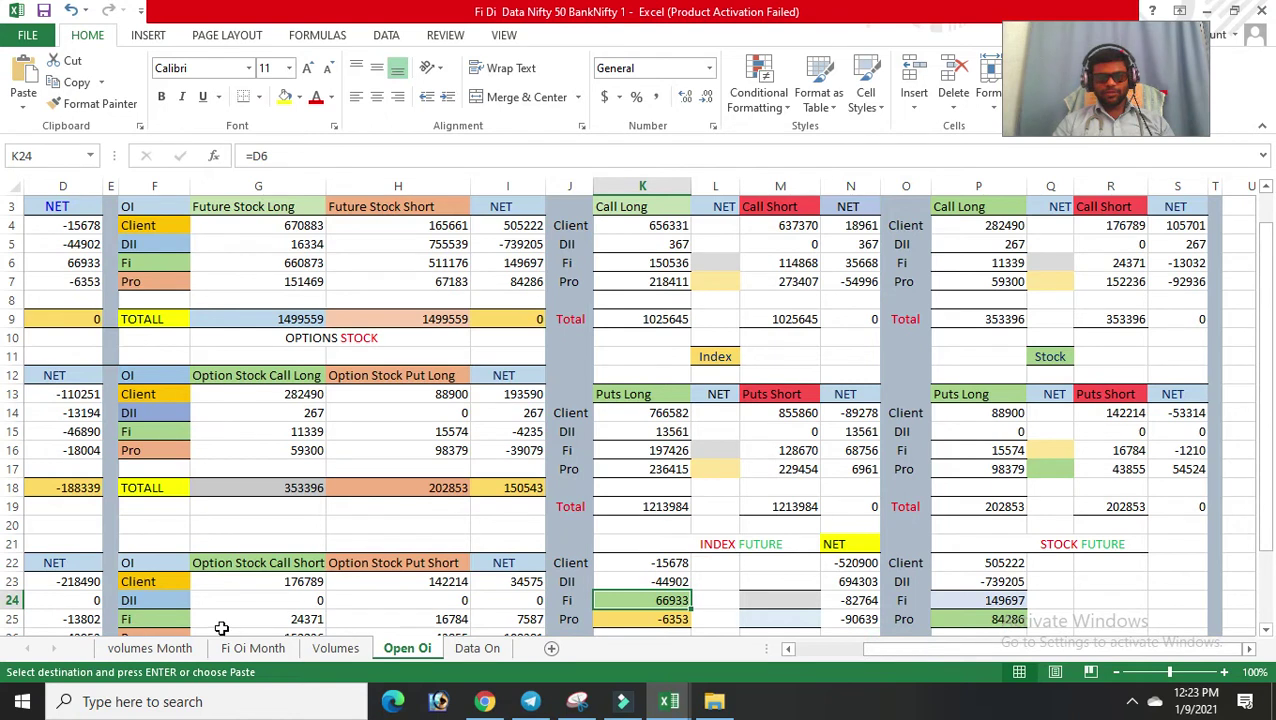
pyautogui.click(245, 648)
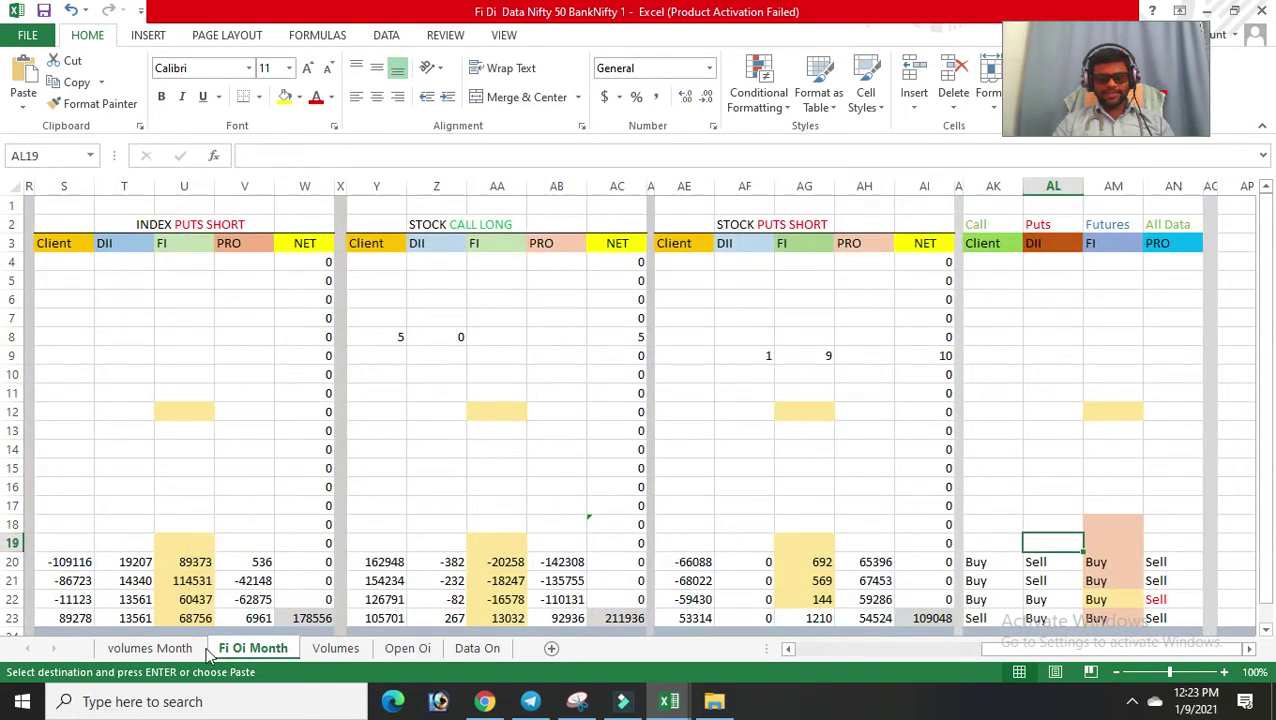
pyautogui.click(196, 649)
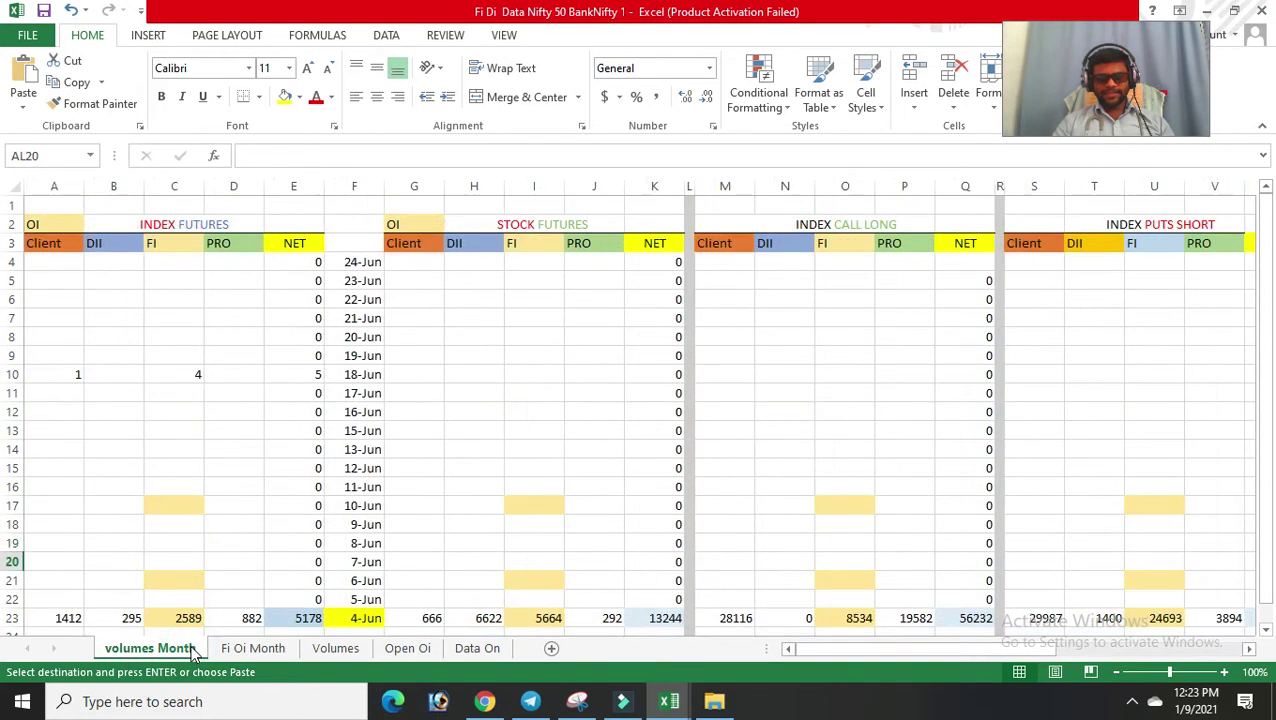
pyautogui.click(348, 649)
pyautogui.click(407, 649)
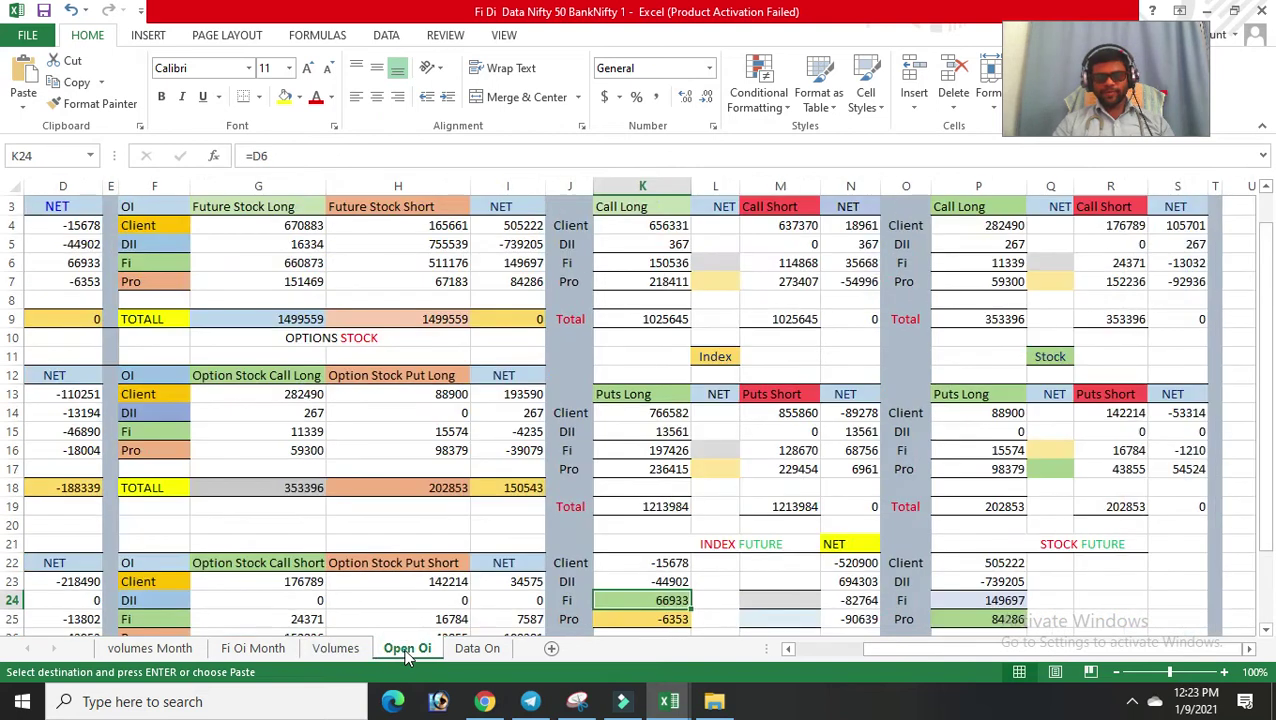
pyautogui.click(488, 654)
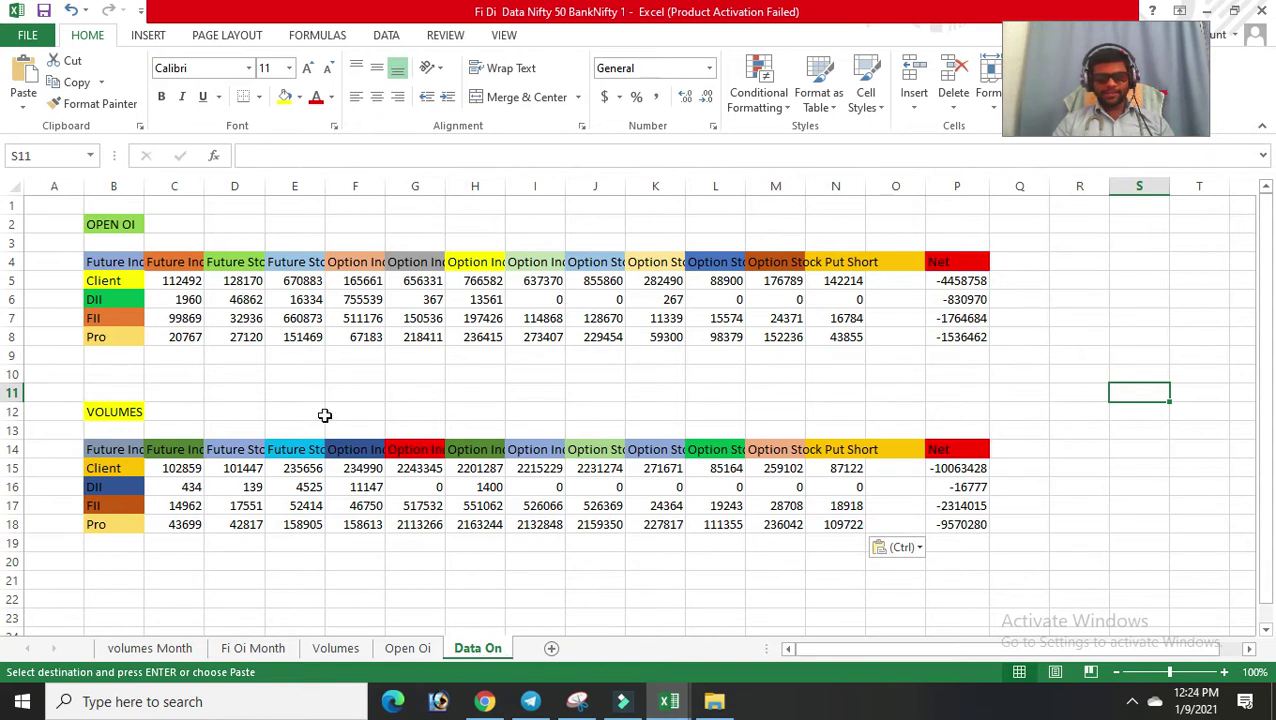
pyautogui.click(162, 286)
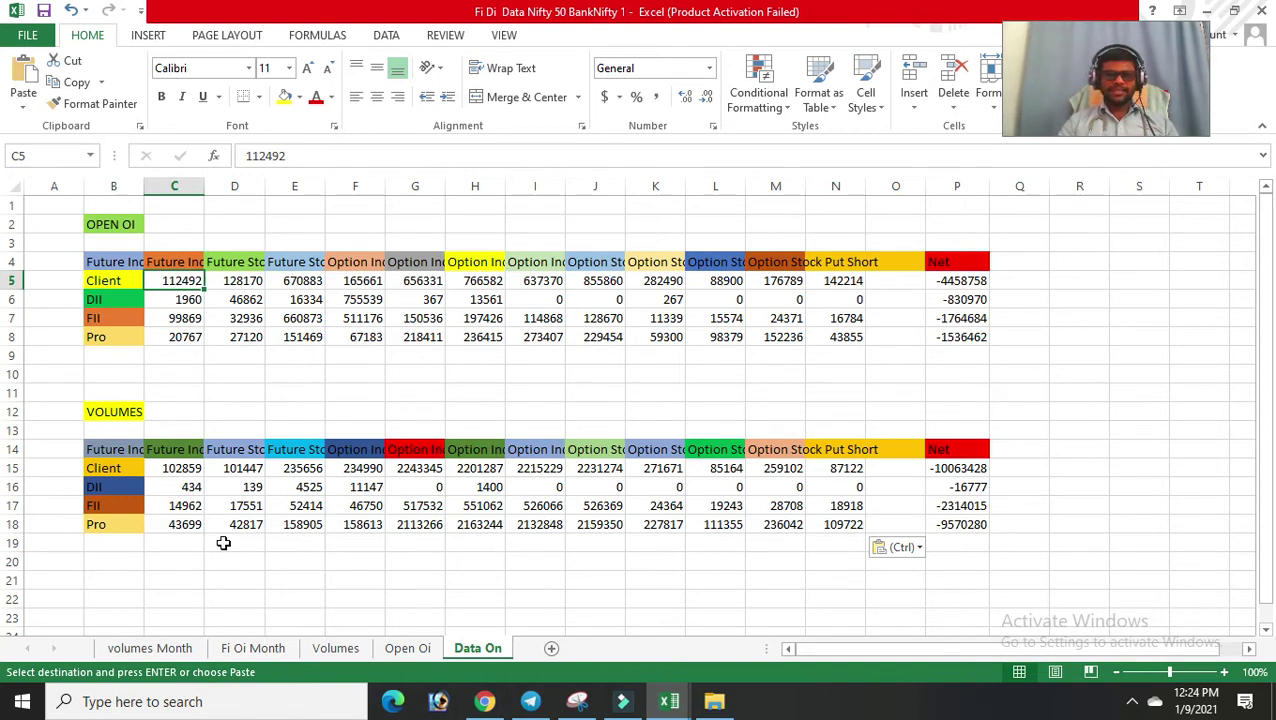
pyautogui.click(116, 230)
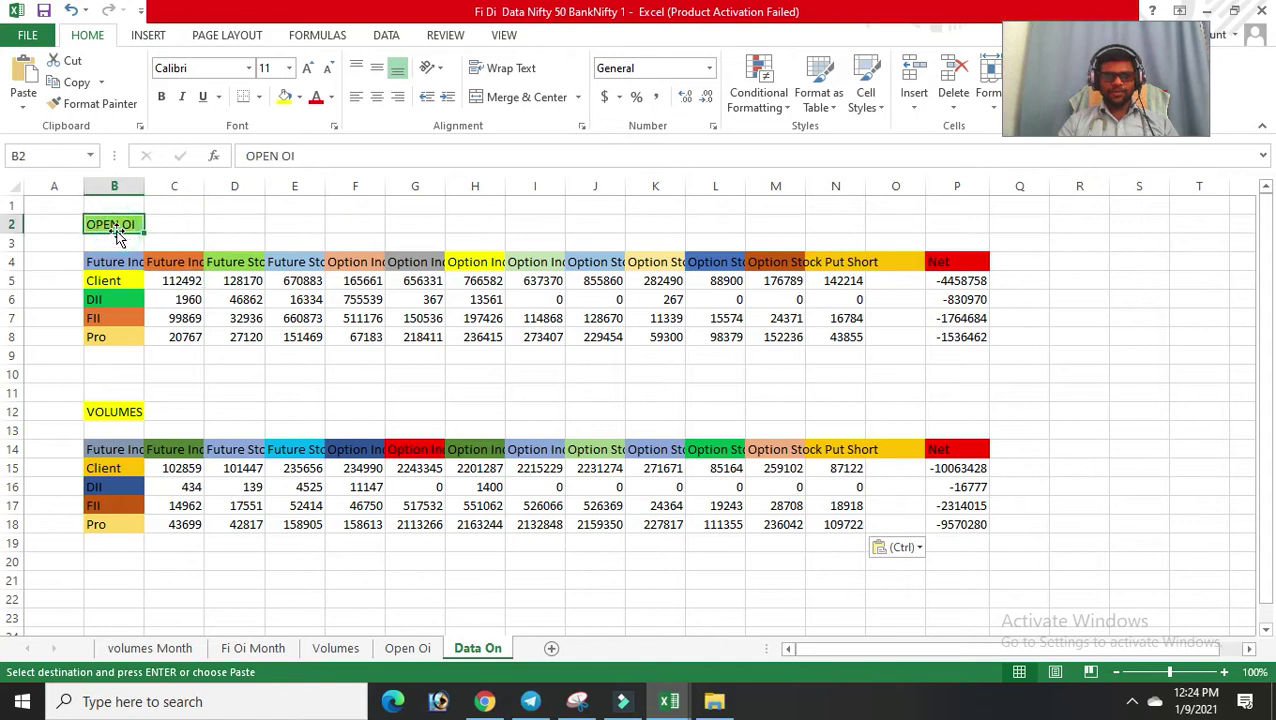
pyautogui.click(133, 409)
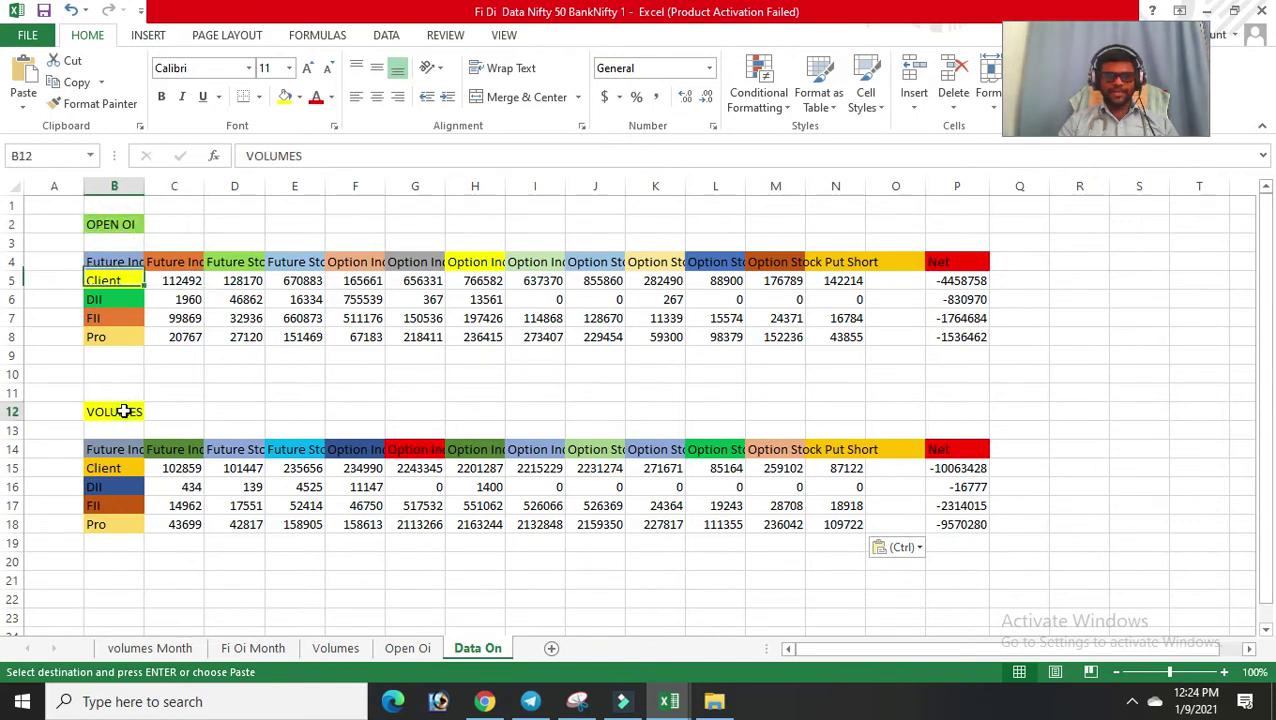
pyautogui.click(184, 468)
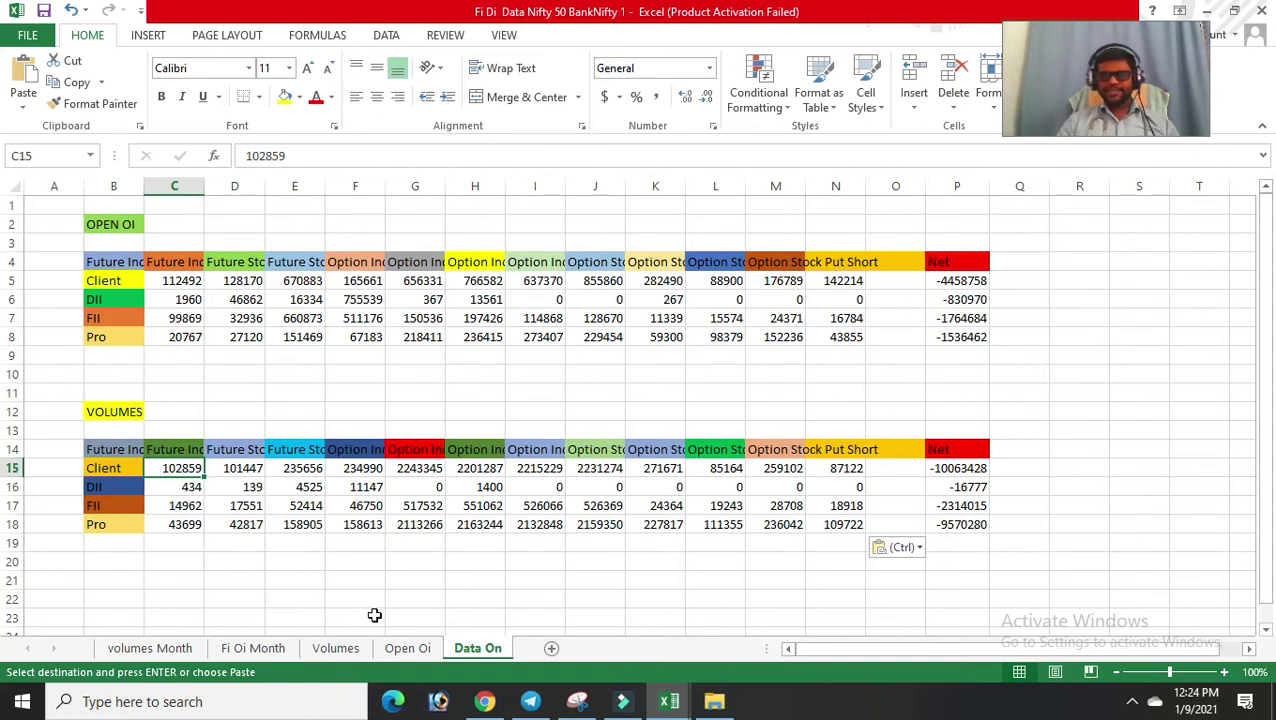
pyautogui.click(1112, 389)
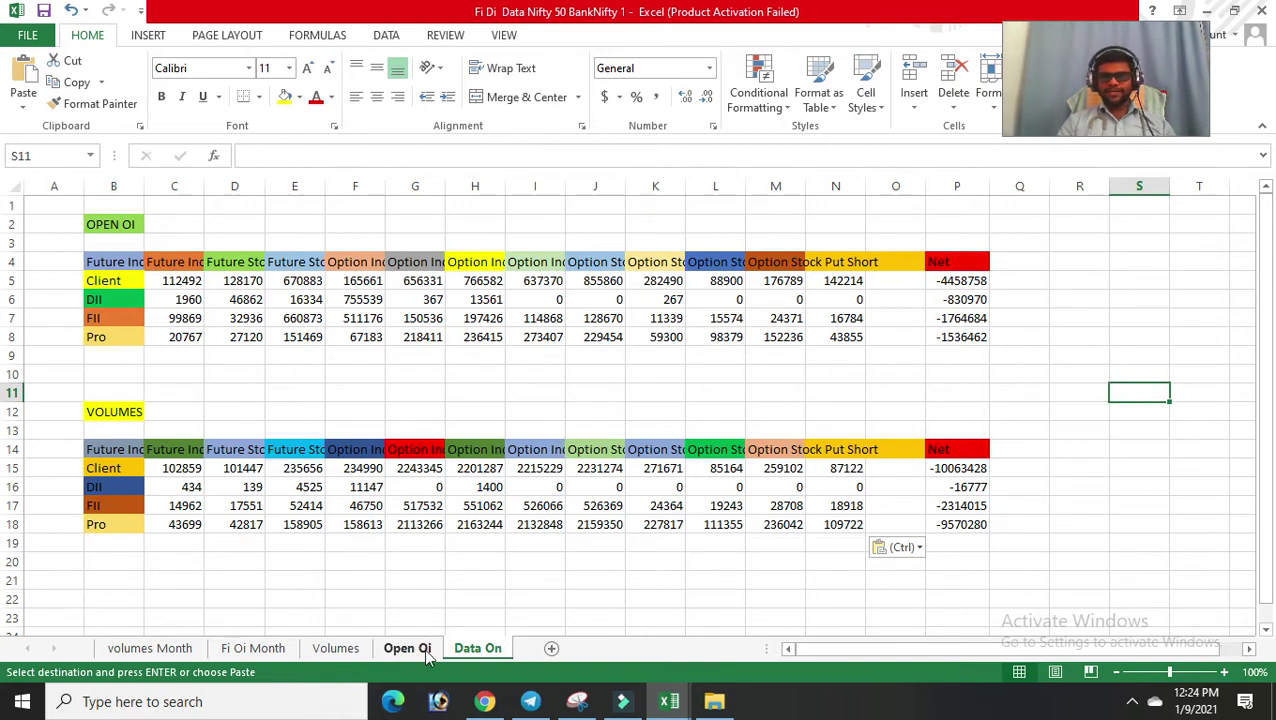
pyautogui.click(421, 648)
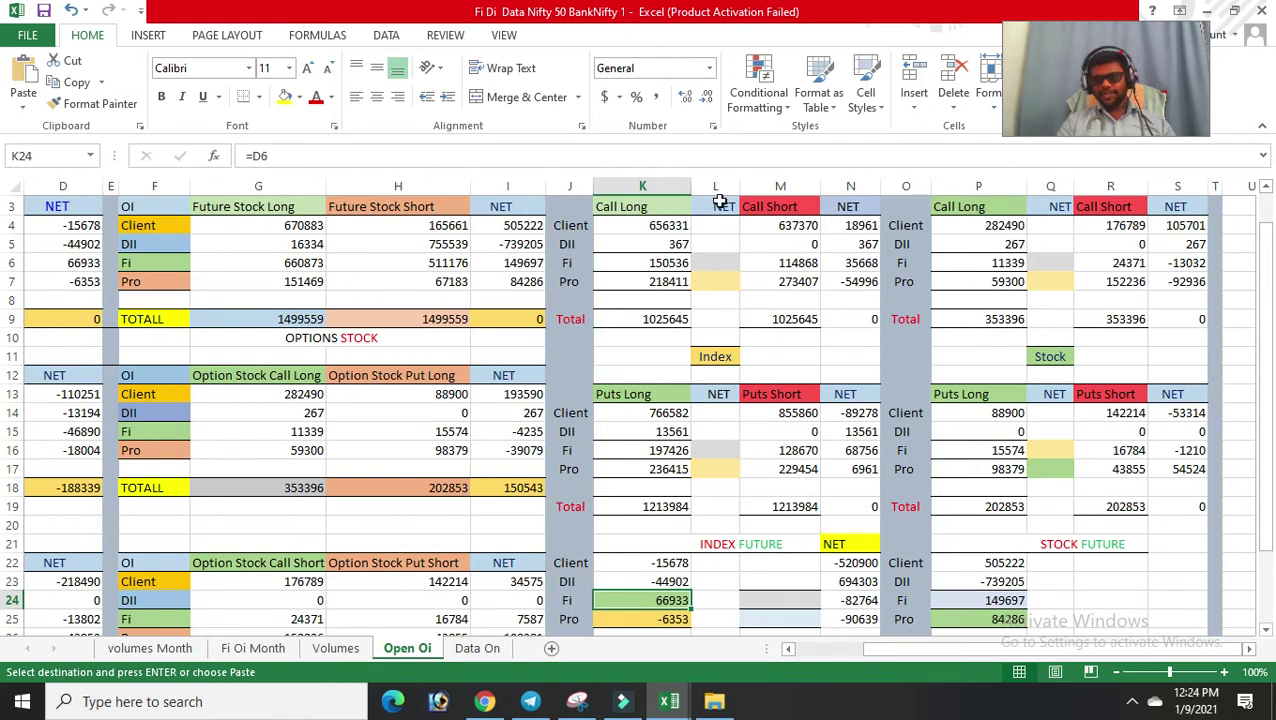
pyautogui.click(742, 229)
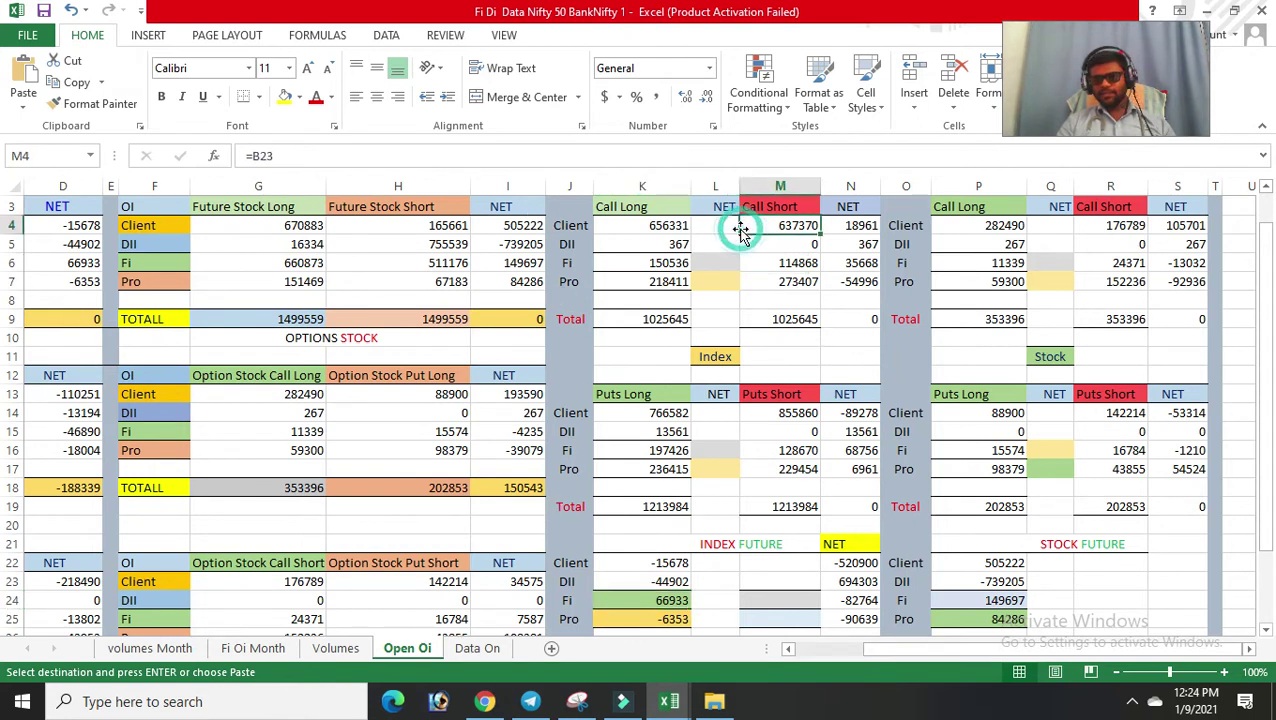
pyautogui.click(980, 299)
pyautogui.click(787, 468)
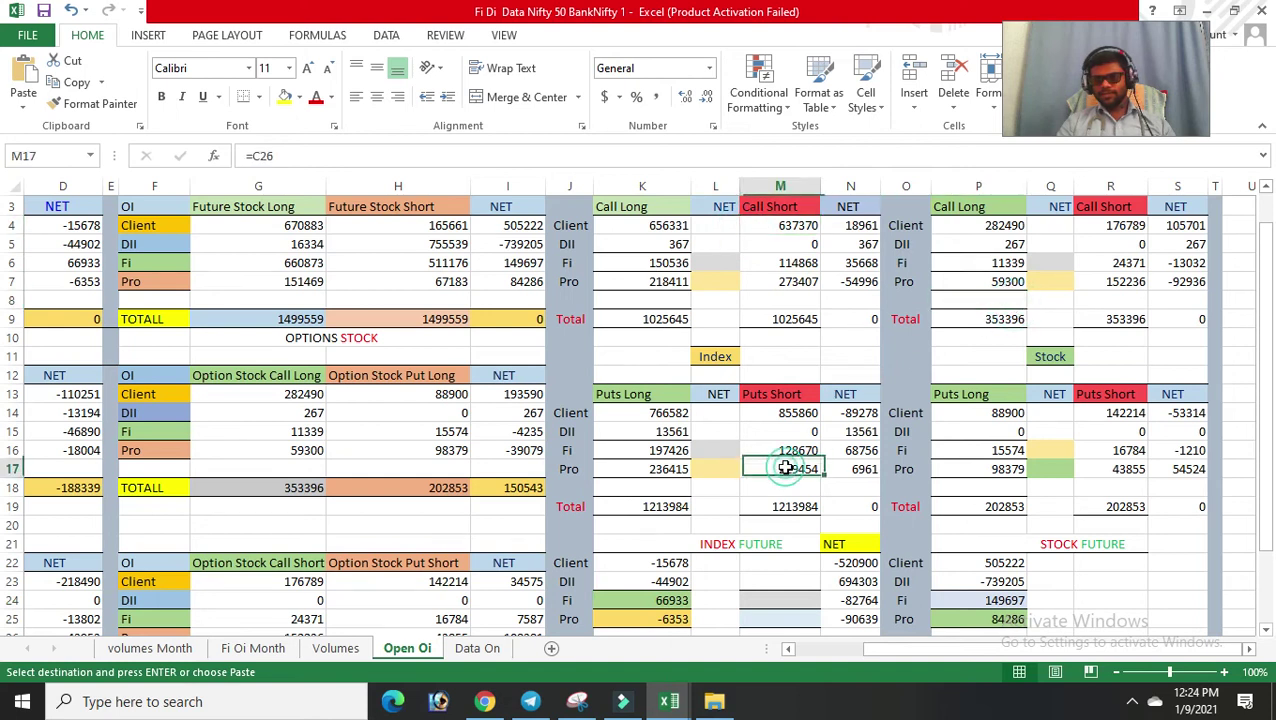
pyautogui.click(1118, 469)
pyautogui.click(960, 566)
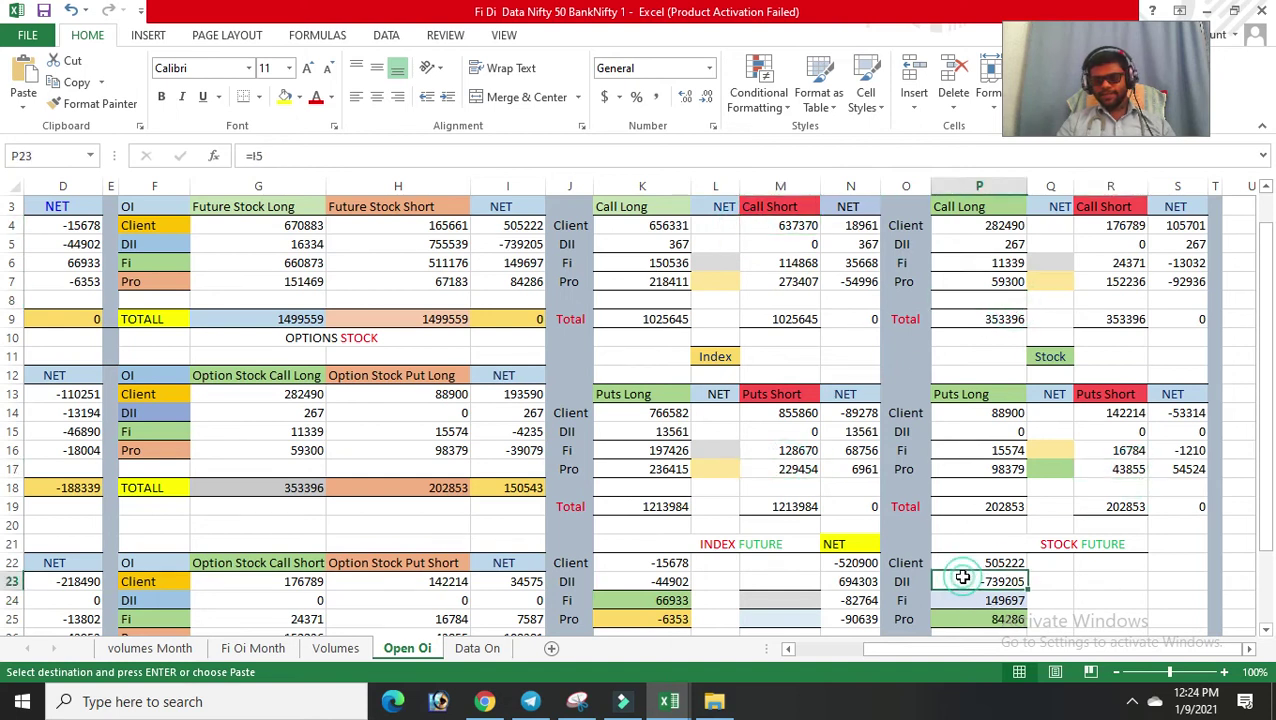
pyautogui.click(672, 565)
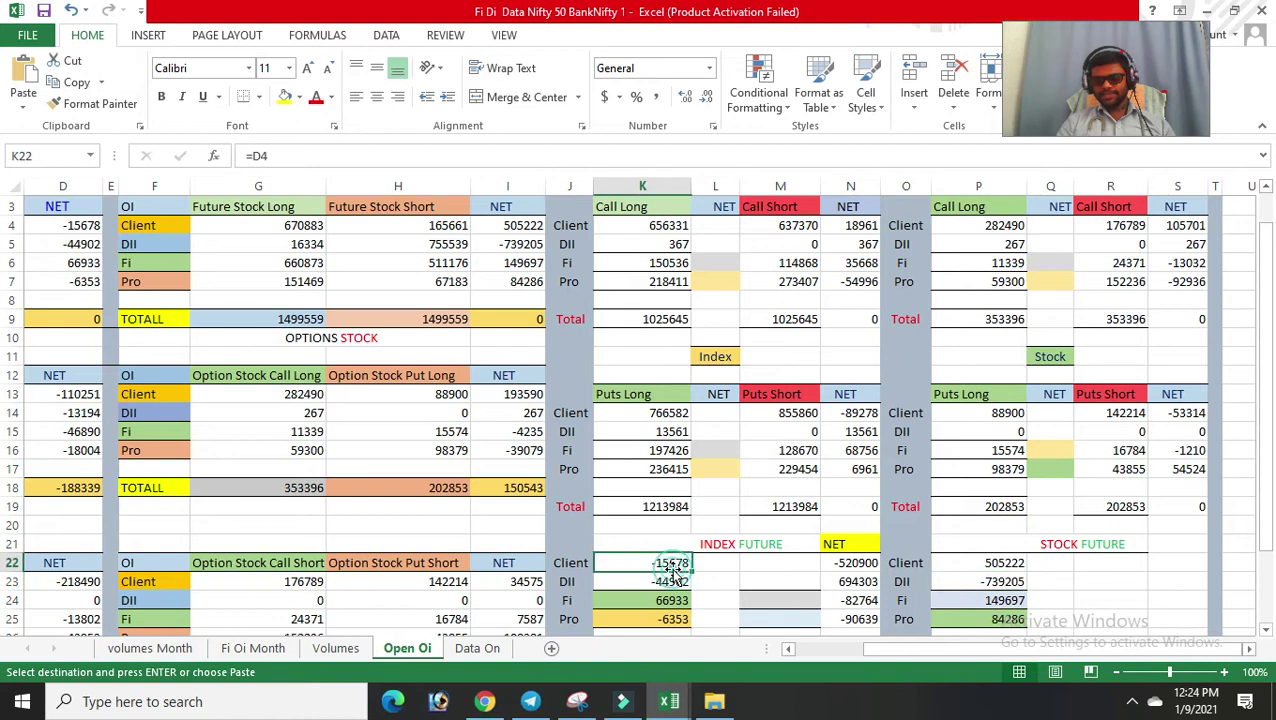
pyautogui.click(854, 581)
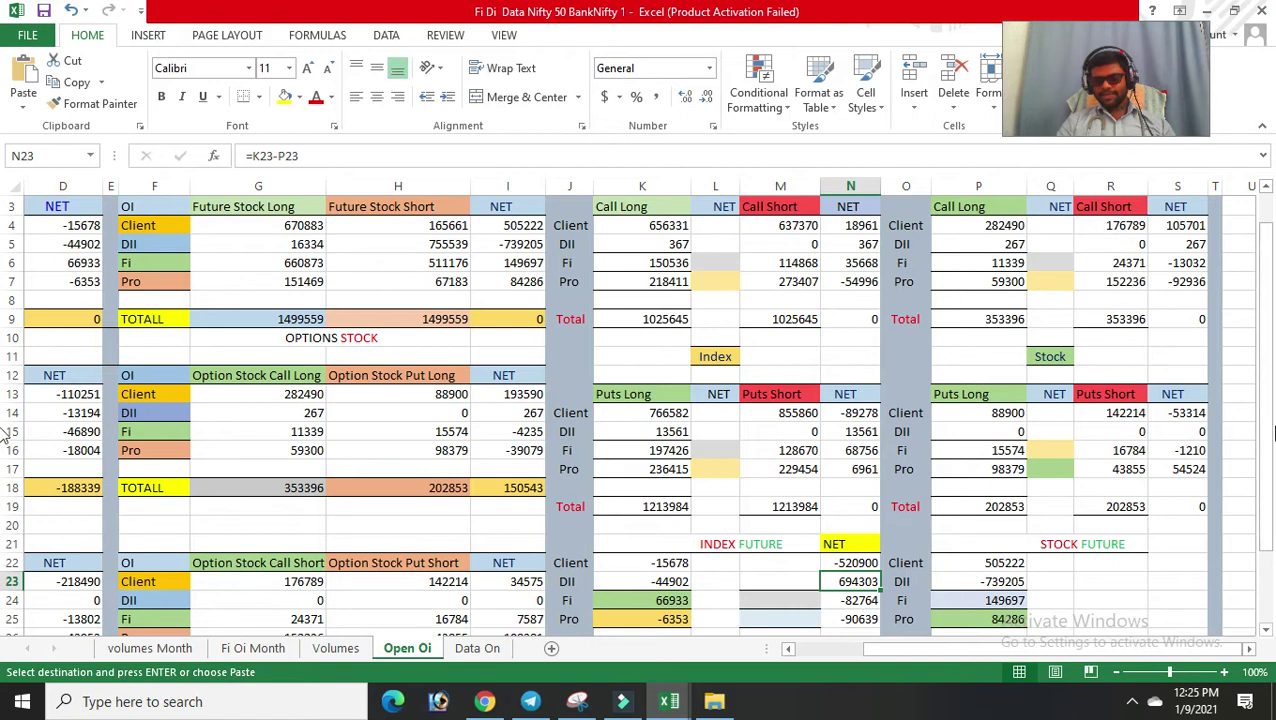
pyautogui.moveTo(1268, 503); pyautogui.dragTo(1270, 365)
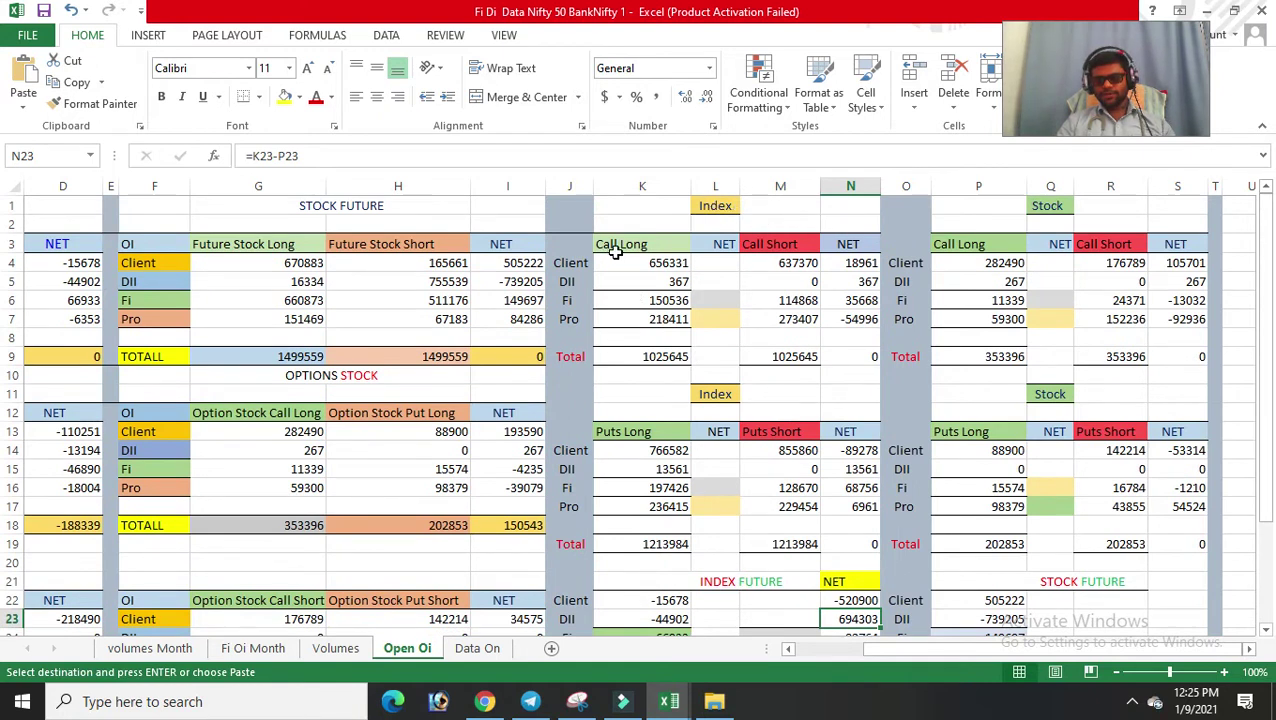
pyautogui.click(855, 265)
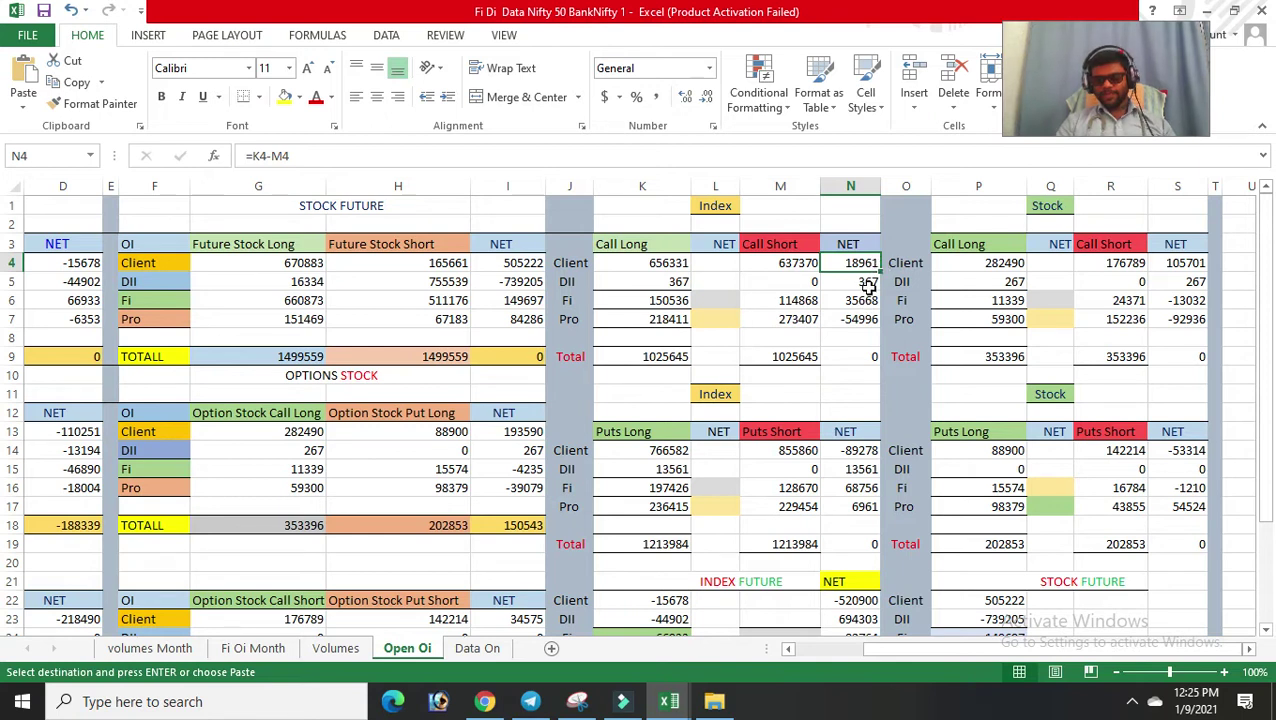
pyautogui.click(870, 286)
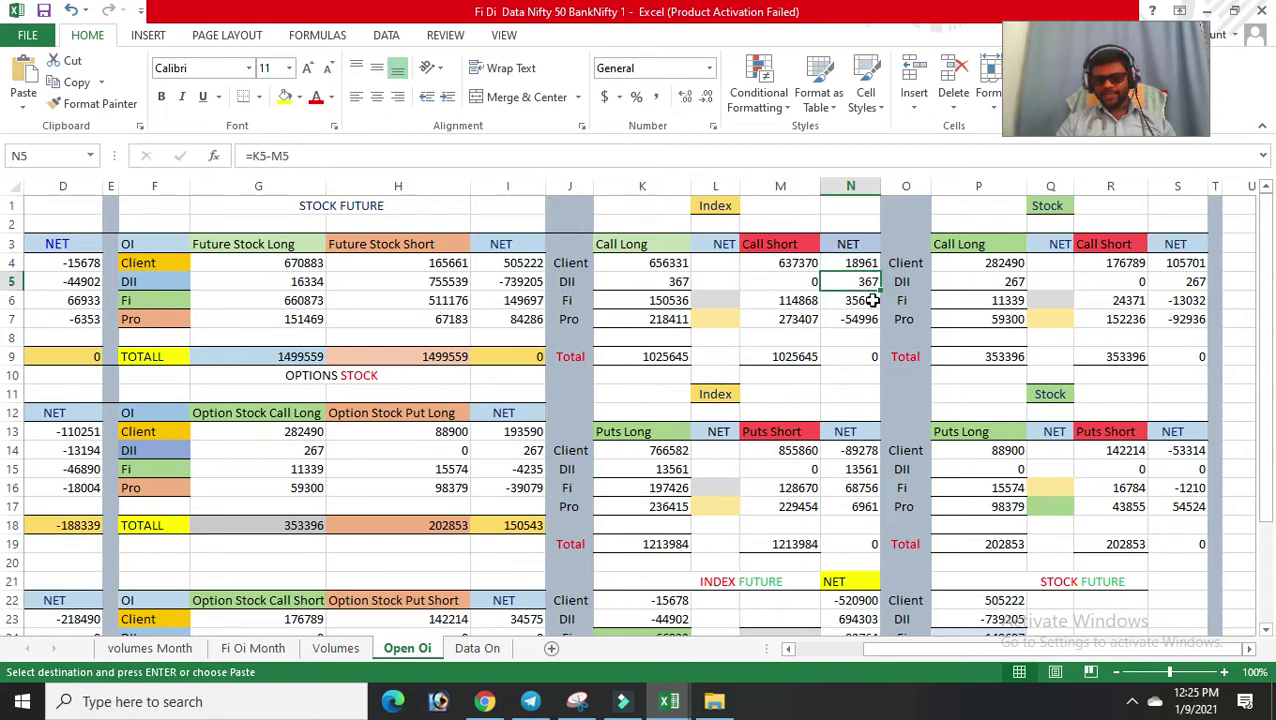
pyautogui.click(870, 300)
pyautogui.click(862, 320)
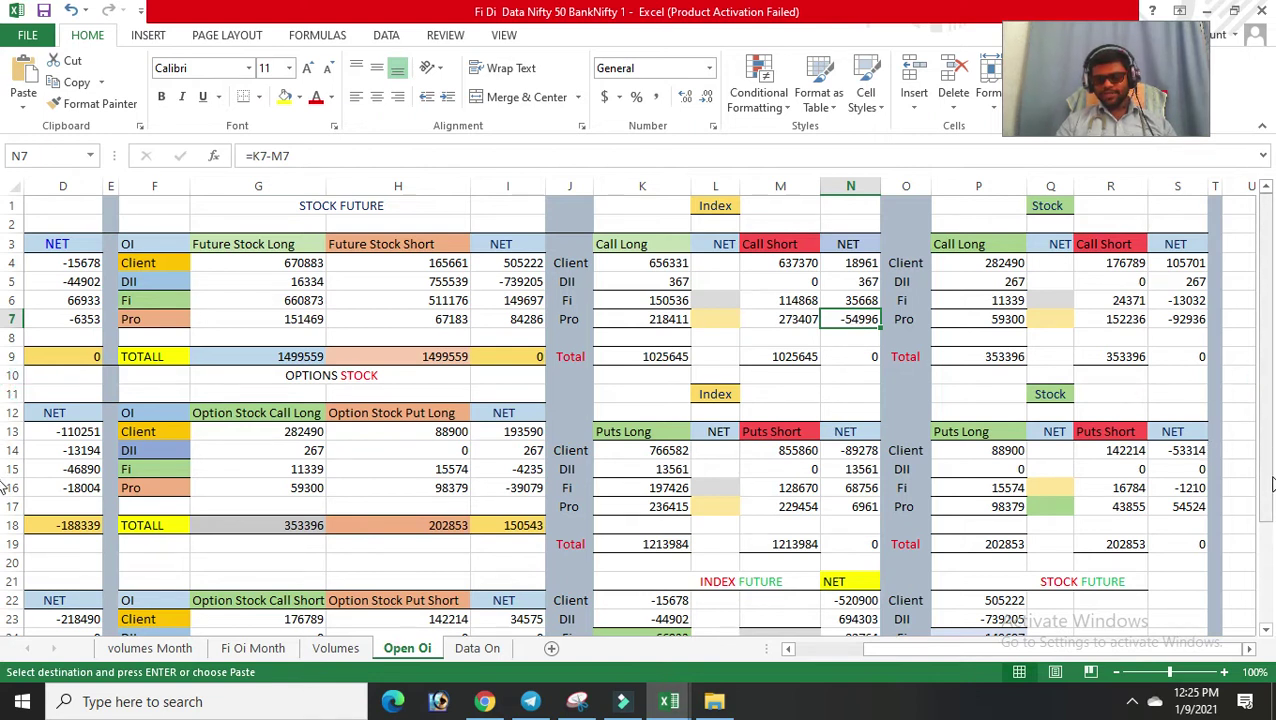
pyautogui.moveTo(1272, 484); pyautogui.dragTo(1272, 540)
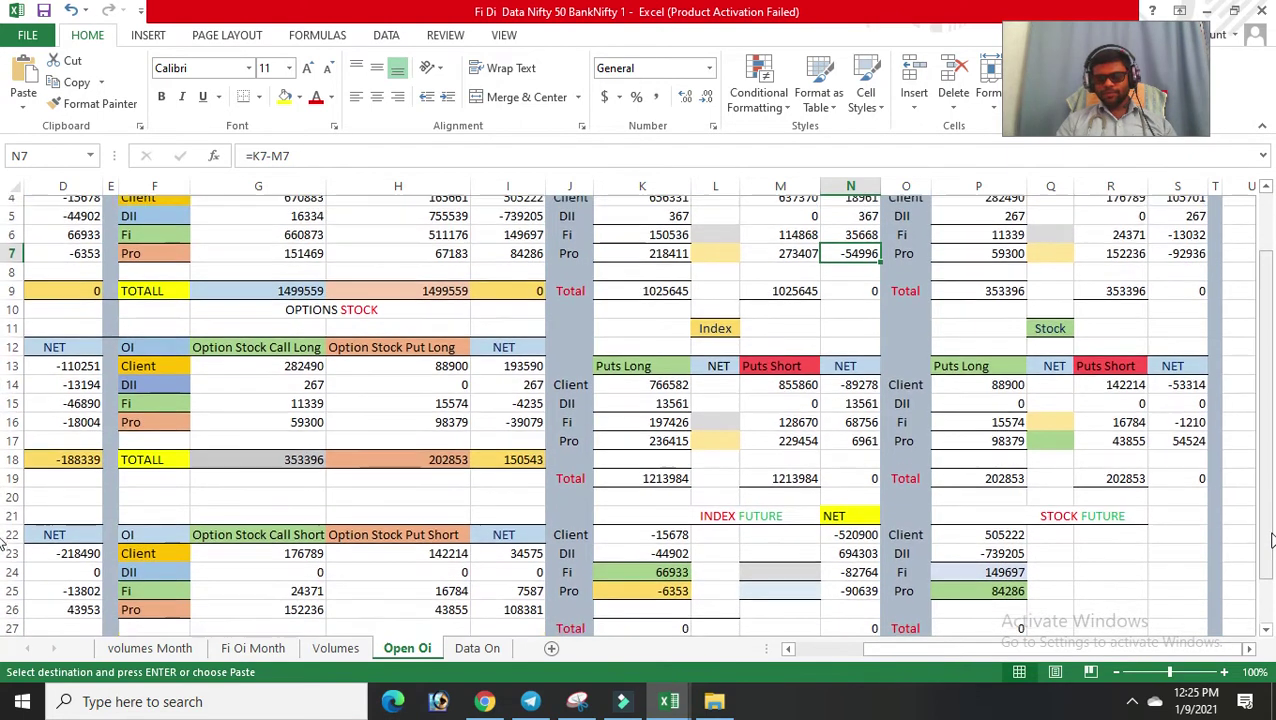
pyautogui.click(851, 377)
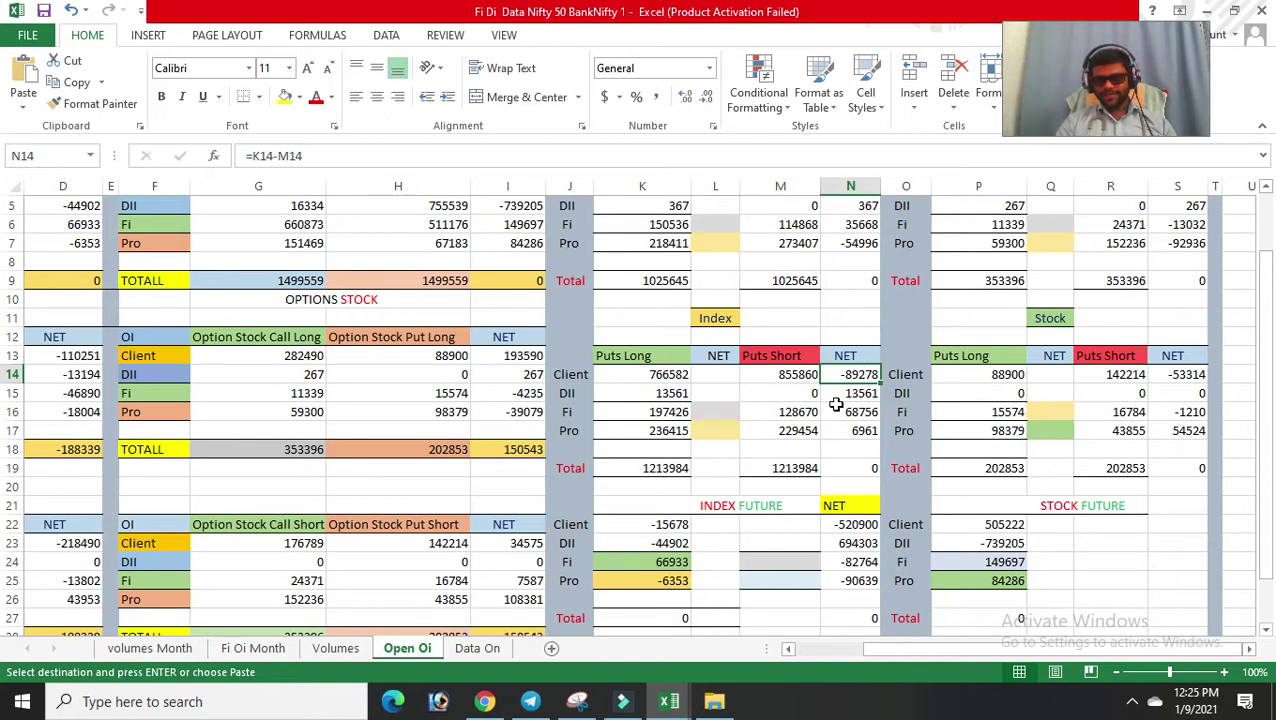
pyautogui.click(848, 411)
pyautogui.click(852, 393)
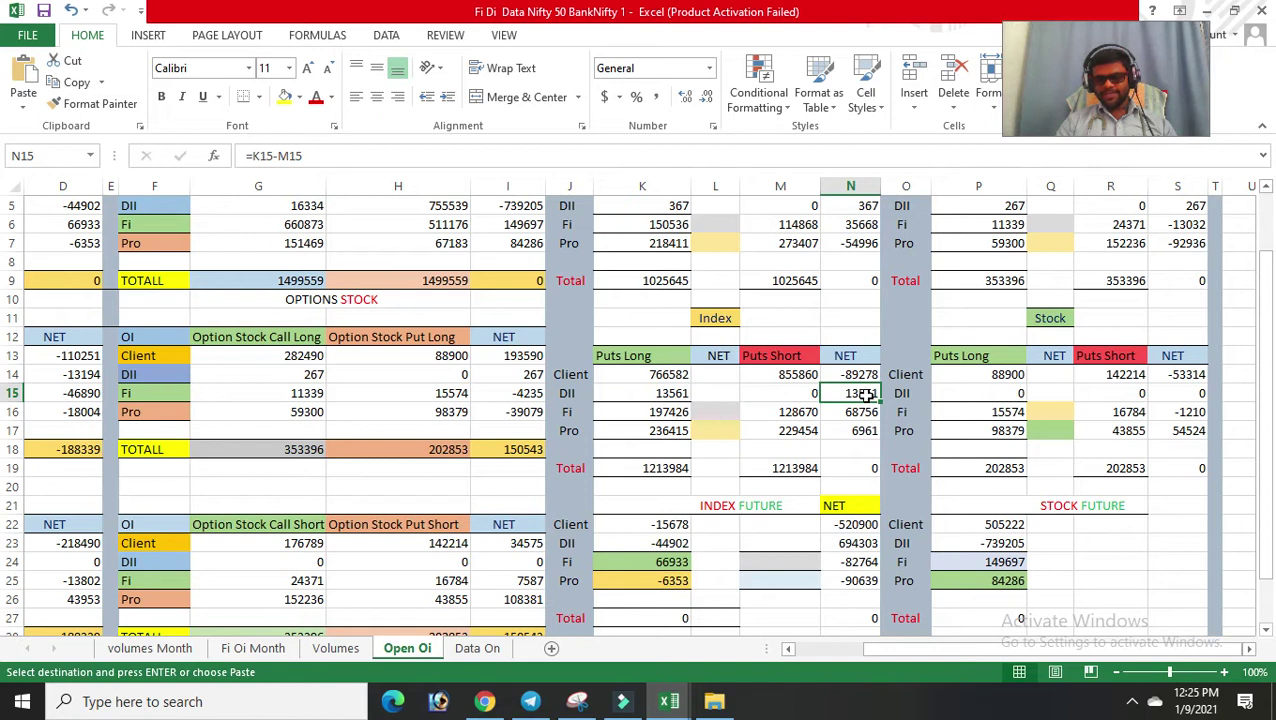
pyautogui.click(858, 430)
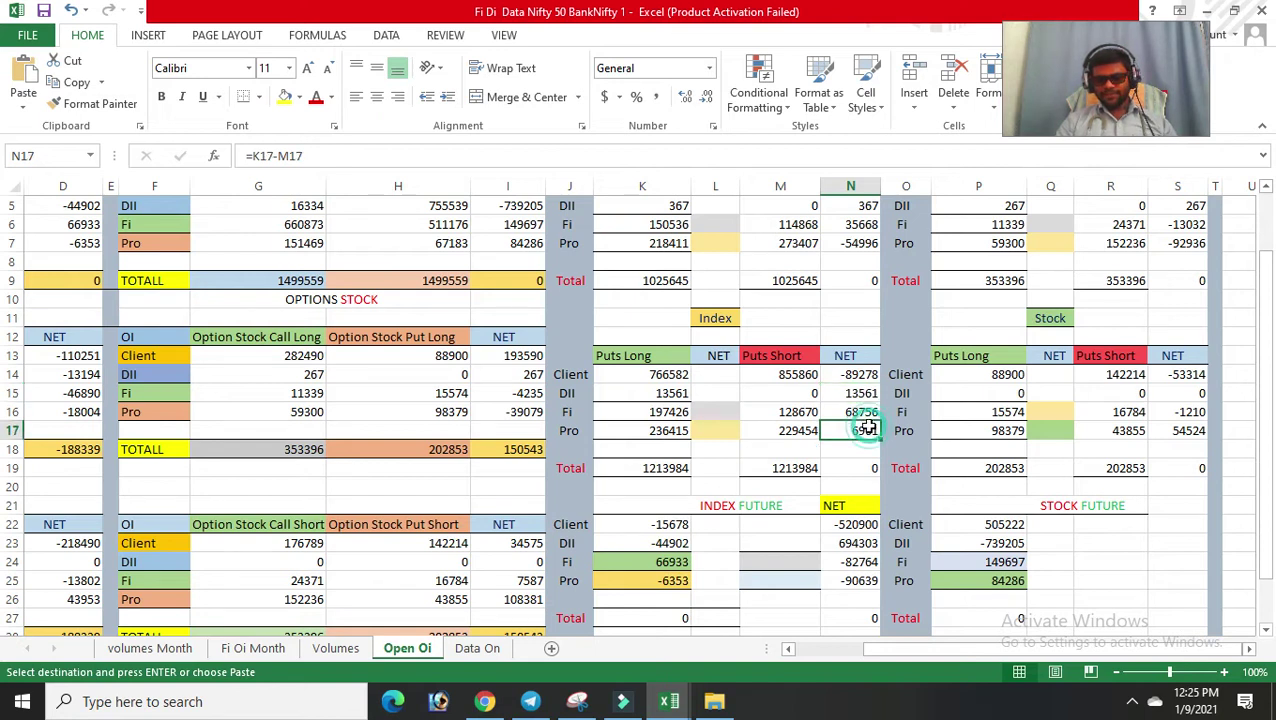
pyautogui.click(858, 412)
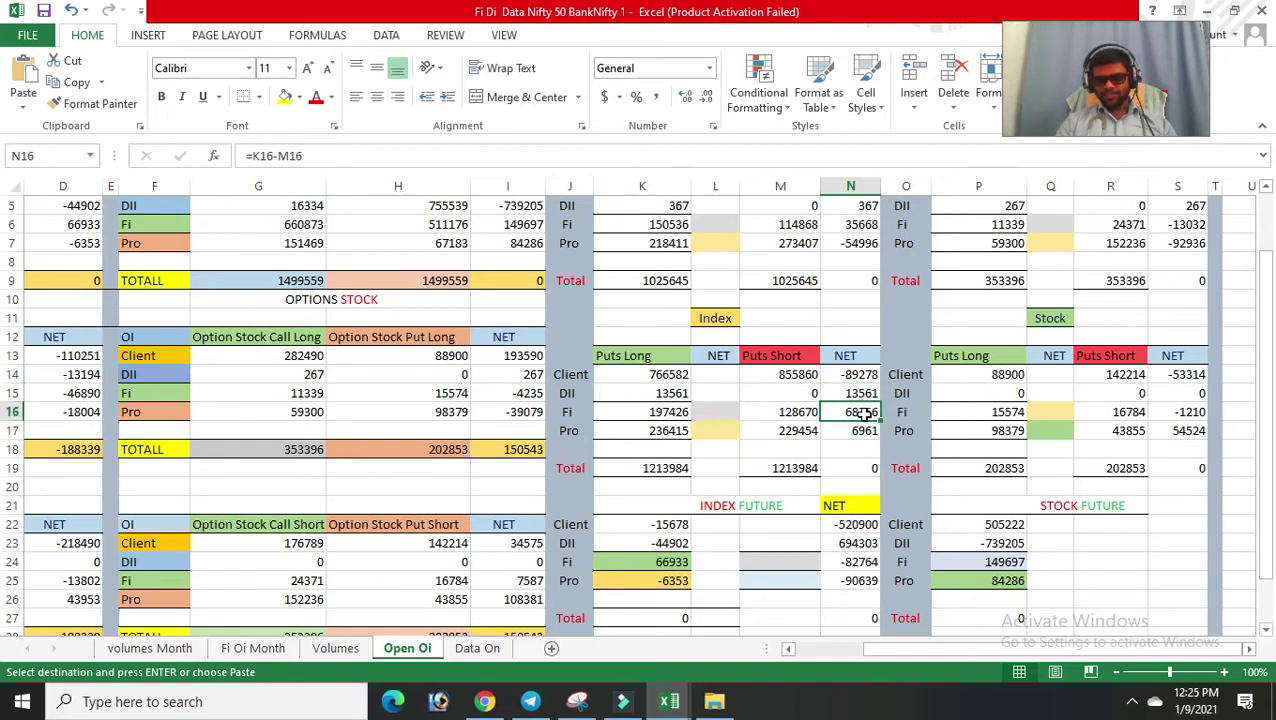
pyautogui.click(866, 431)
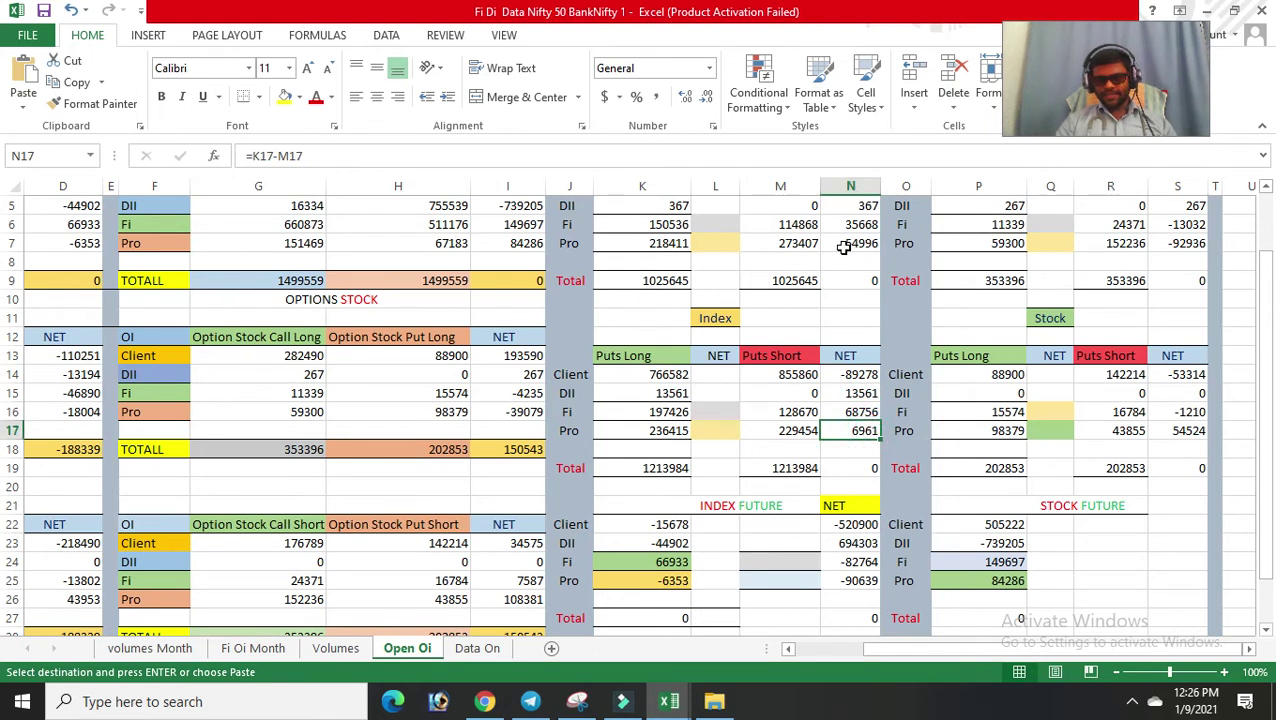
pyautogui.click(865, 412)
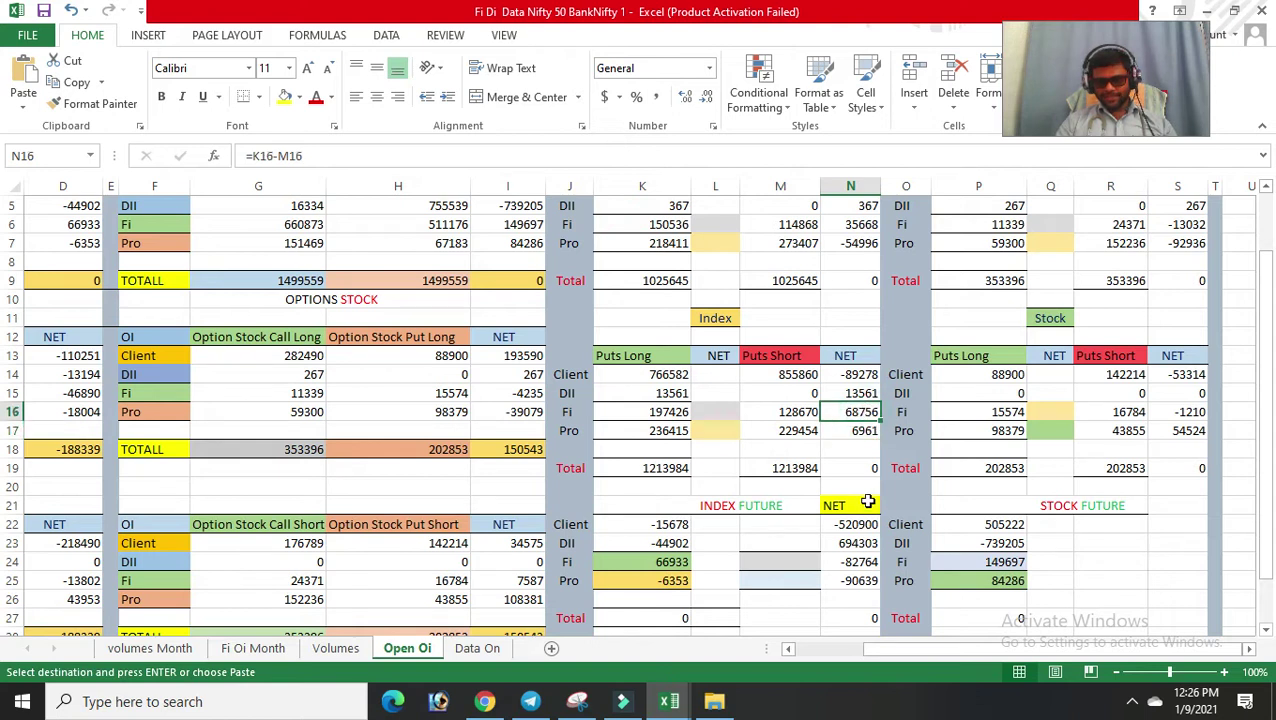
pyautogui.click(624, 578)
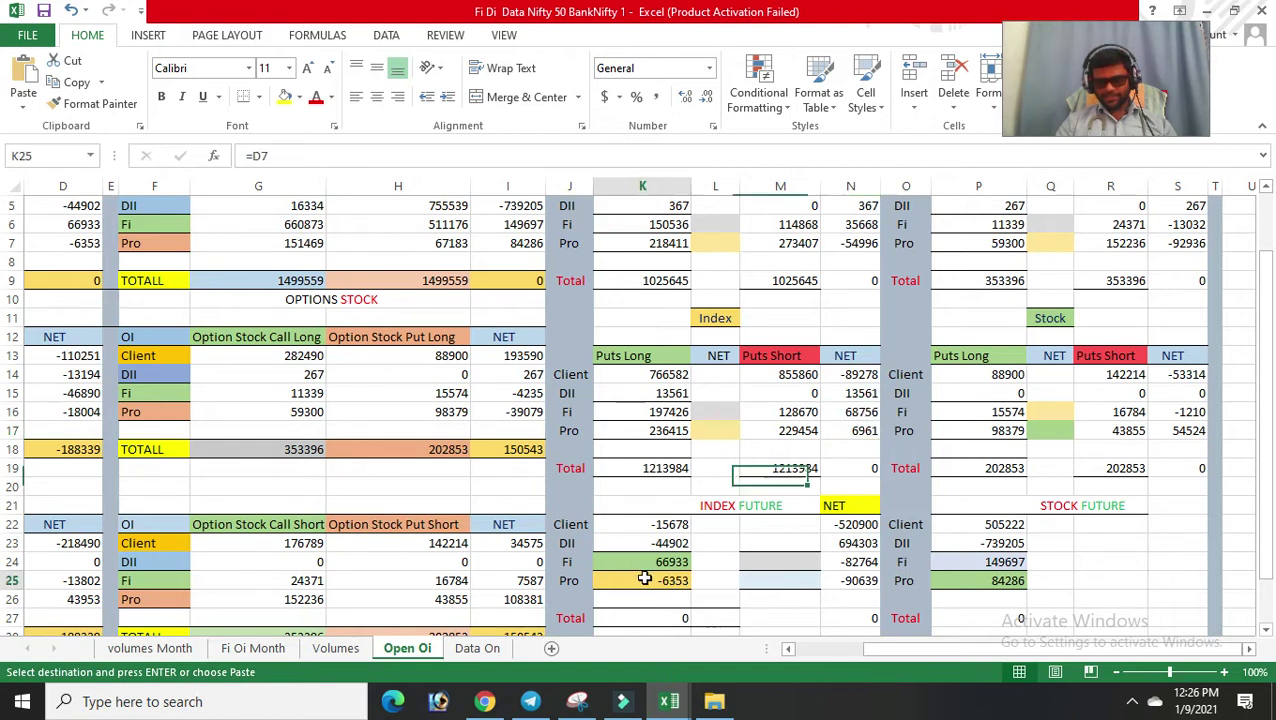
pyautogui.click(670, 557)
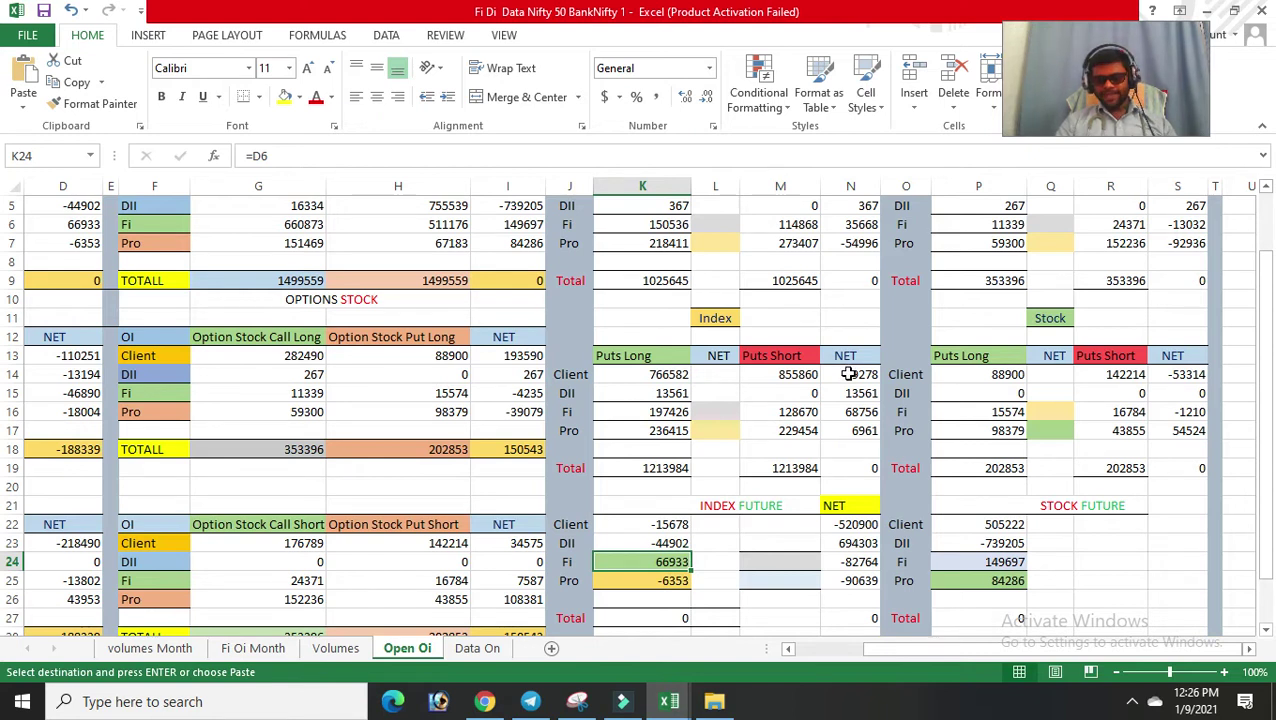
pyautogui.click(849, 374)
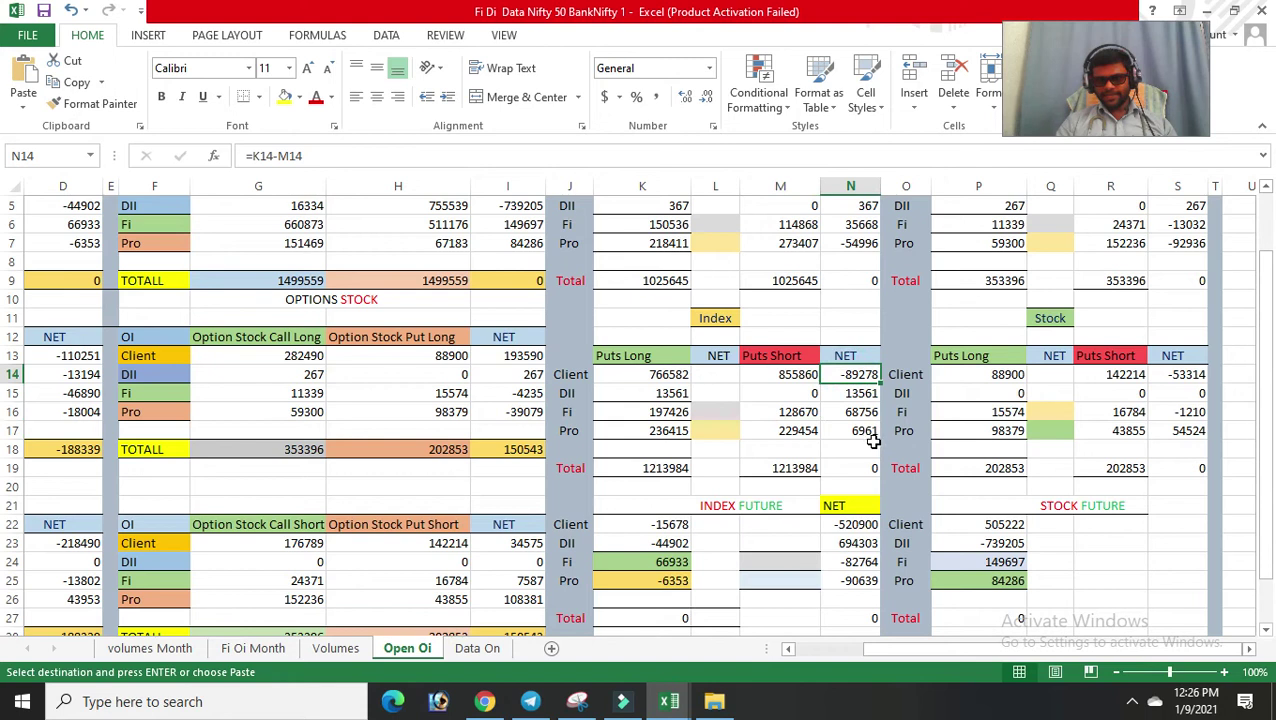
pyautogui.click(872, 414)
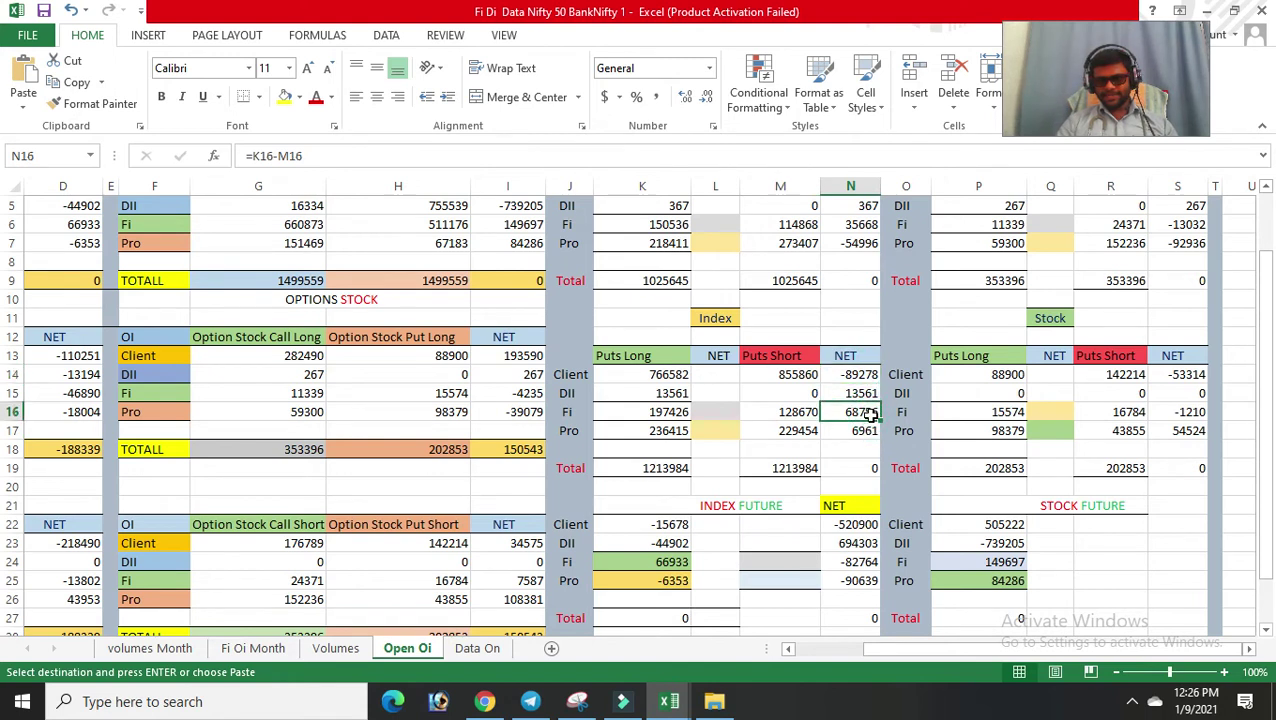
pyautogui.click(682, 563)
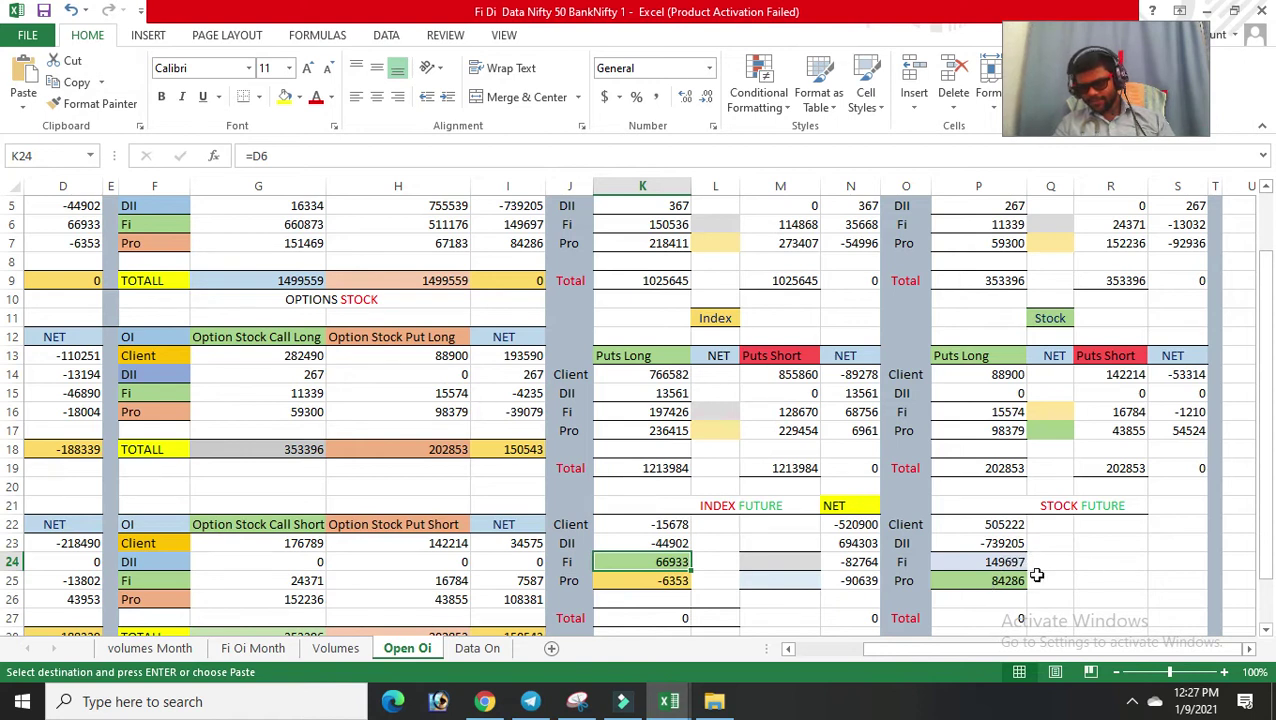
pyautogui.moveTo(1272, 527); pyautogui.dragTo(1272, 455)
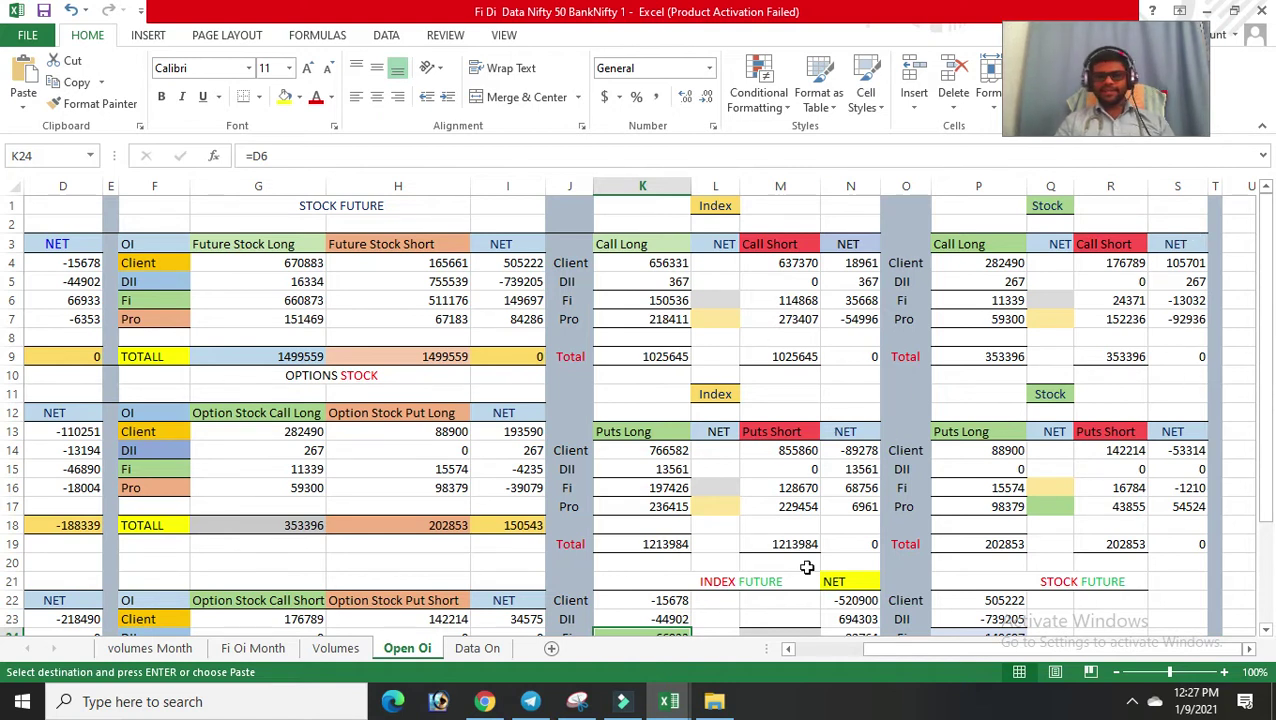
# - Show the Fi Oi Month sheet, then bring Chrome's NSE archive page forward
pyautogui.click(268, 650)
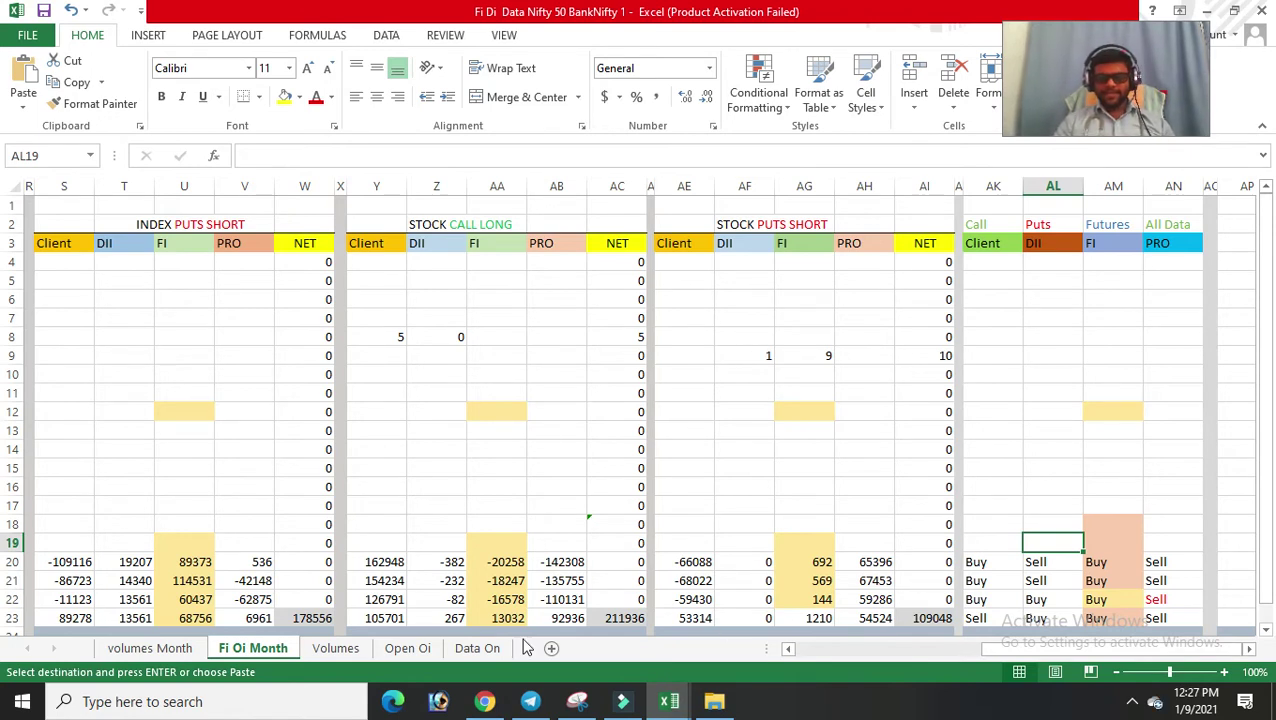
pyautogui.click(490, 704)
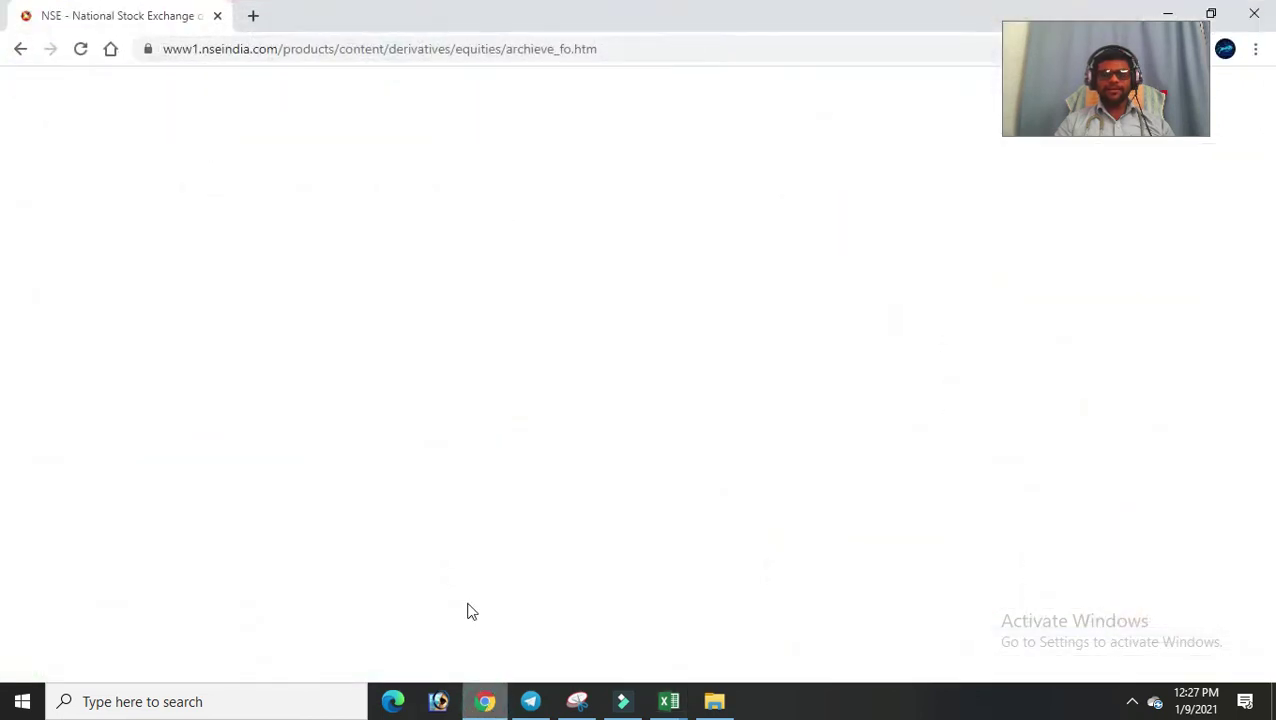
# - Load the NSE Equity Derivatives option chain for NIFTY from the archive tab
pyautogui.click(253, 15)
pyautogui.click(138, 14)
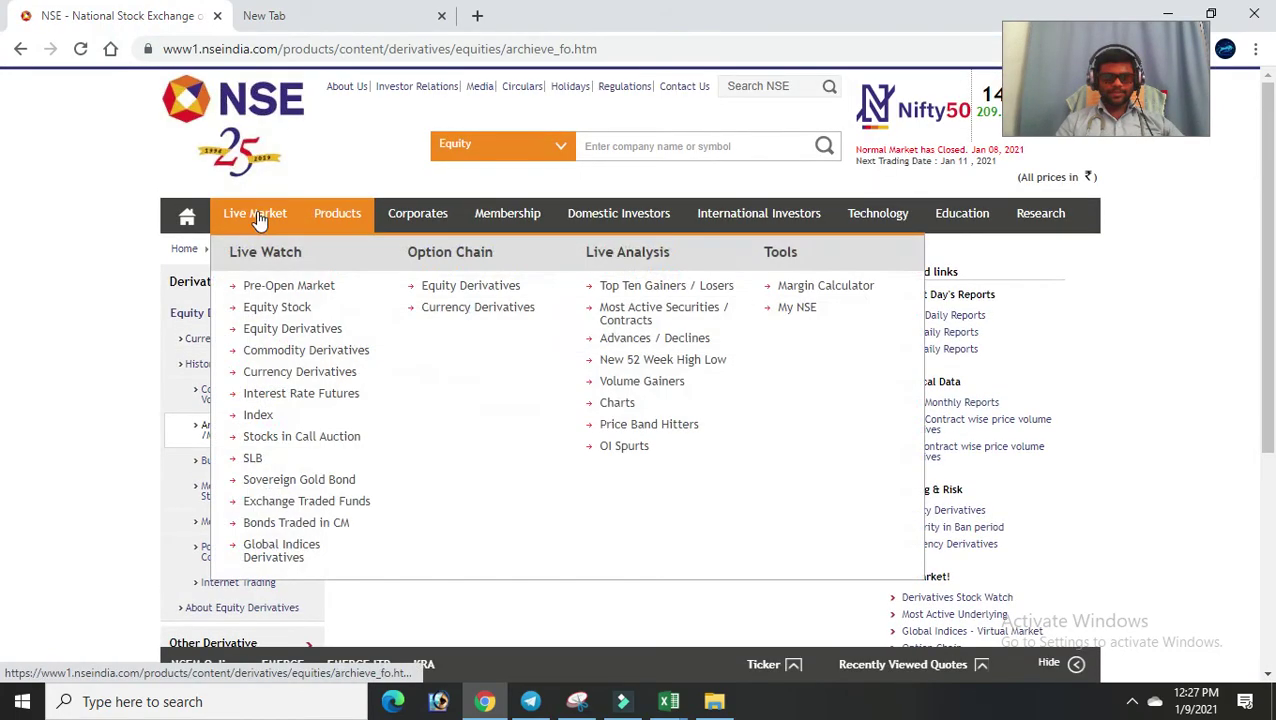
pyautogui.click(443, 290)
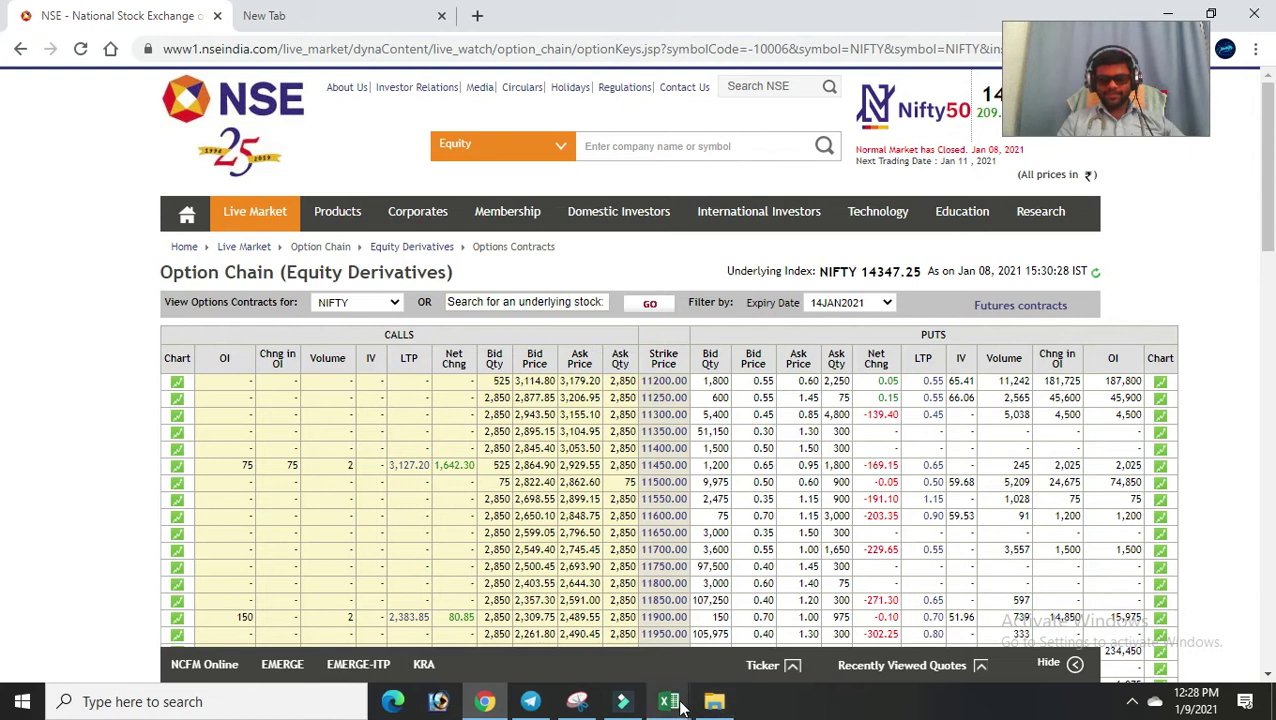
pyautogui.click(678, 704)
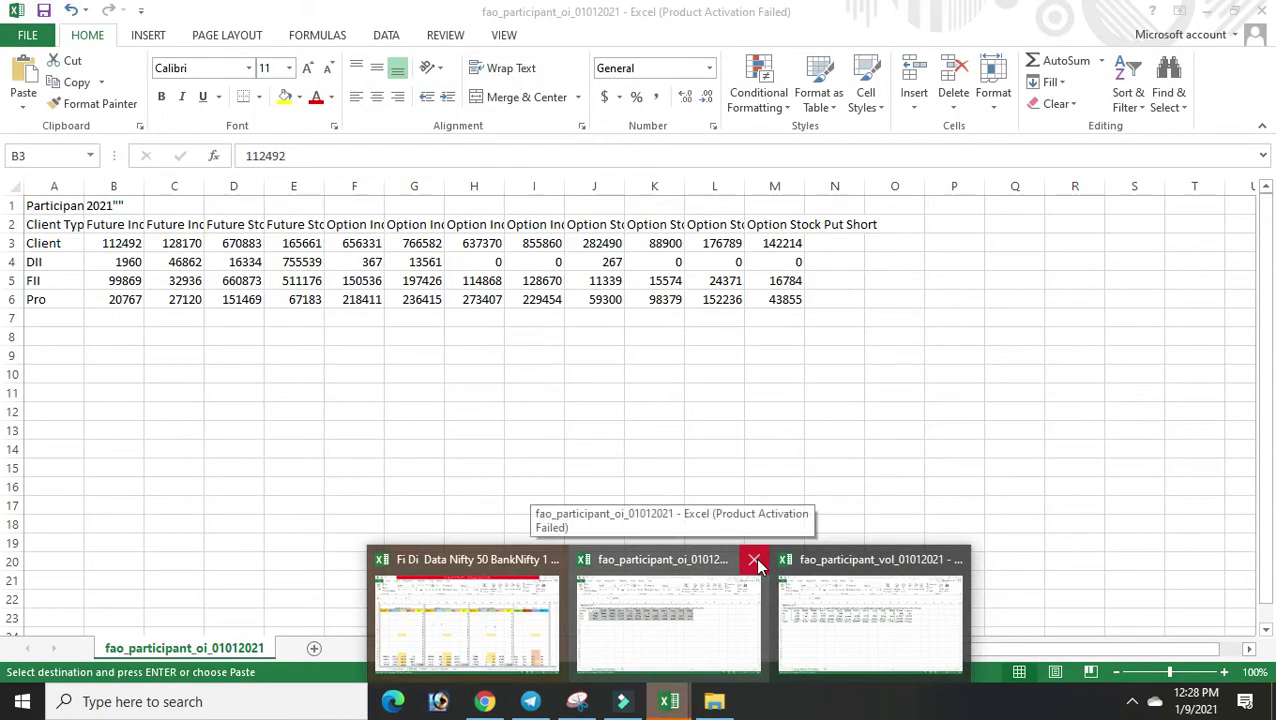
# - Close the participant OI, Fi Di Data and participant volume workbooks, choosing Don't Save each time
pyautogui.click(756, 562)
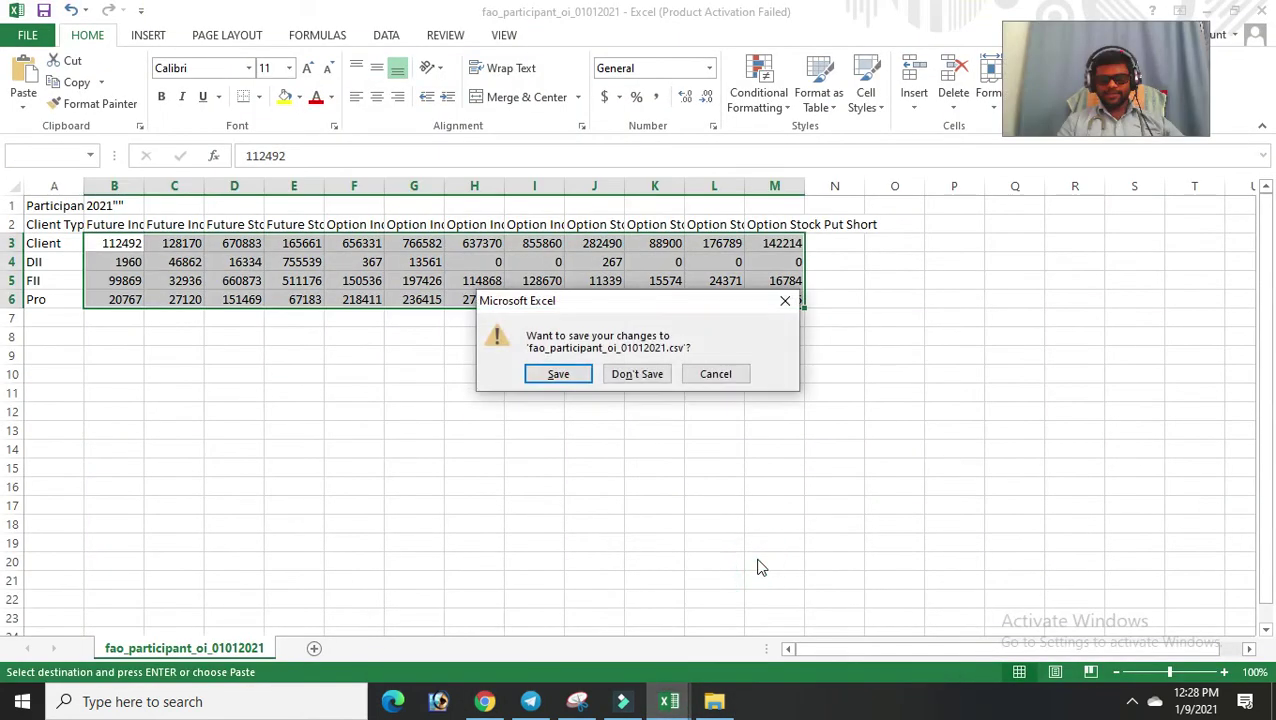
pyautogui.click(655, 373)
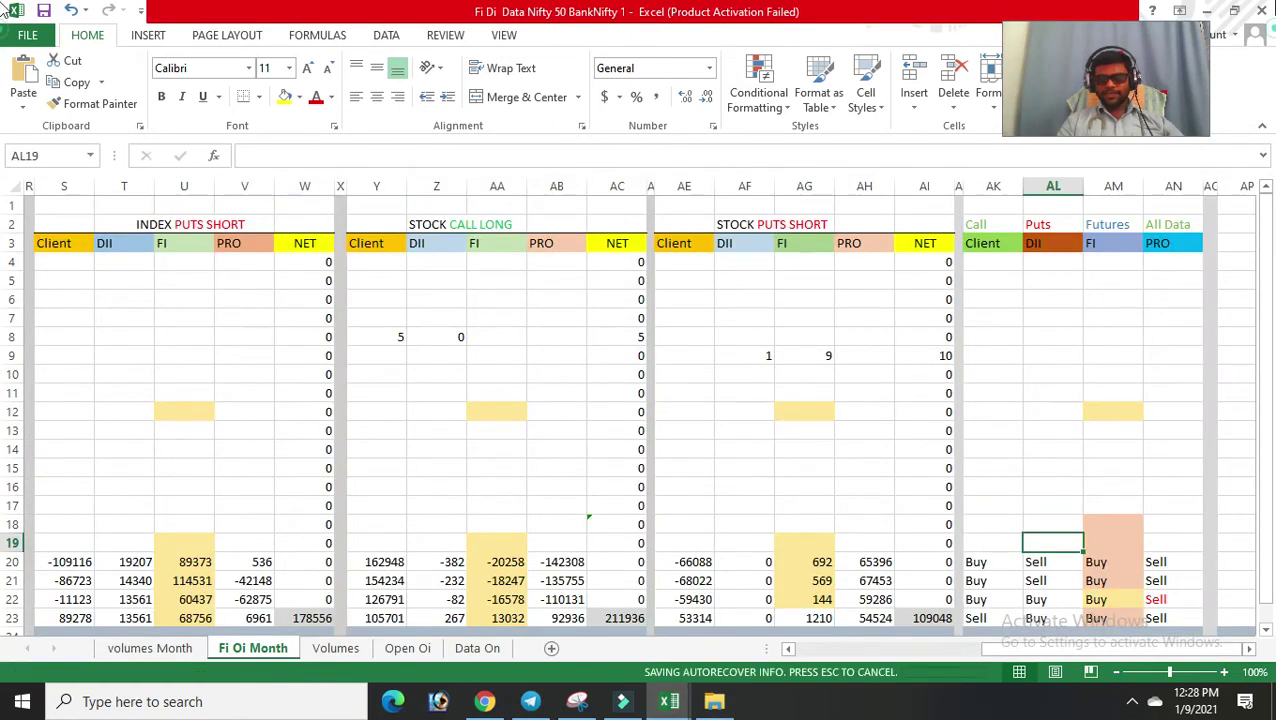
pyautogui.click(1262, 10)
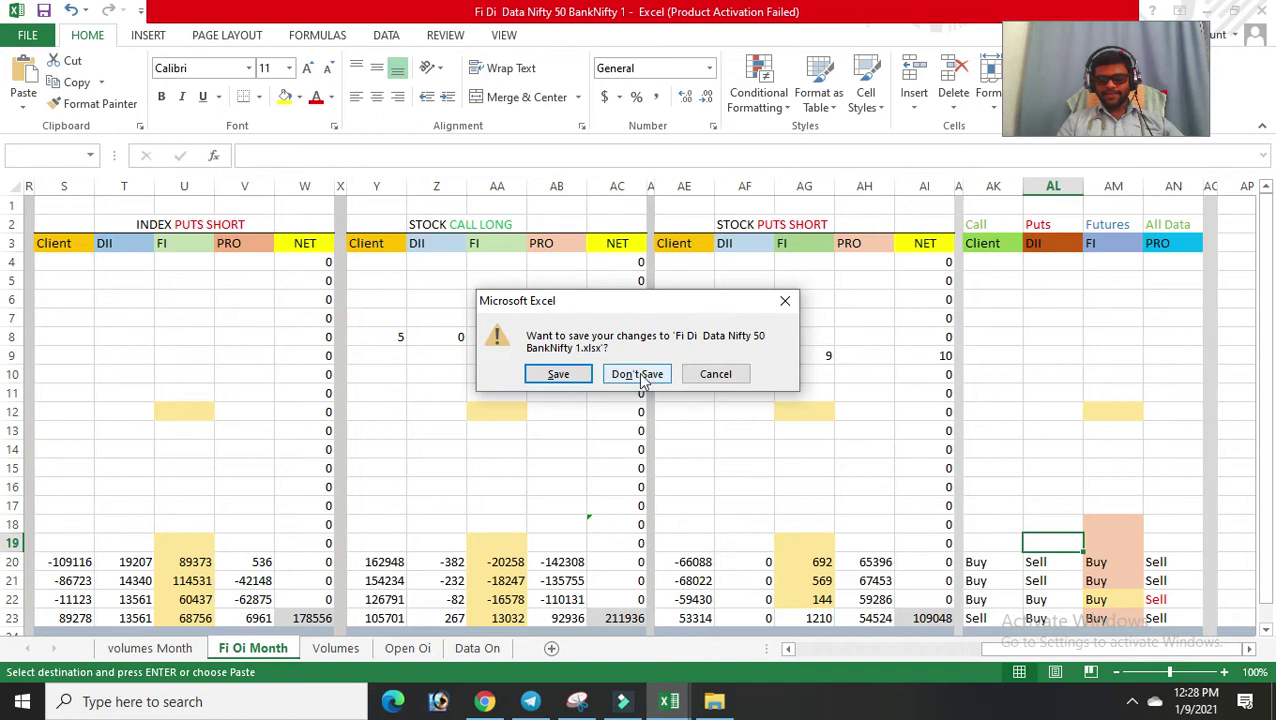
pyautogui.click(637, 373)
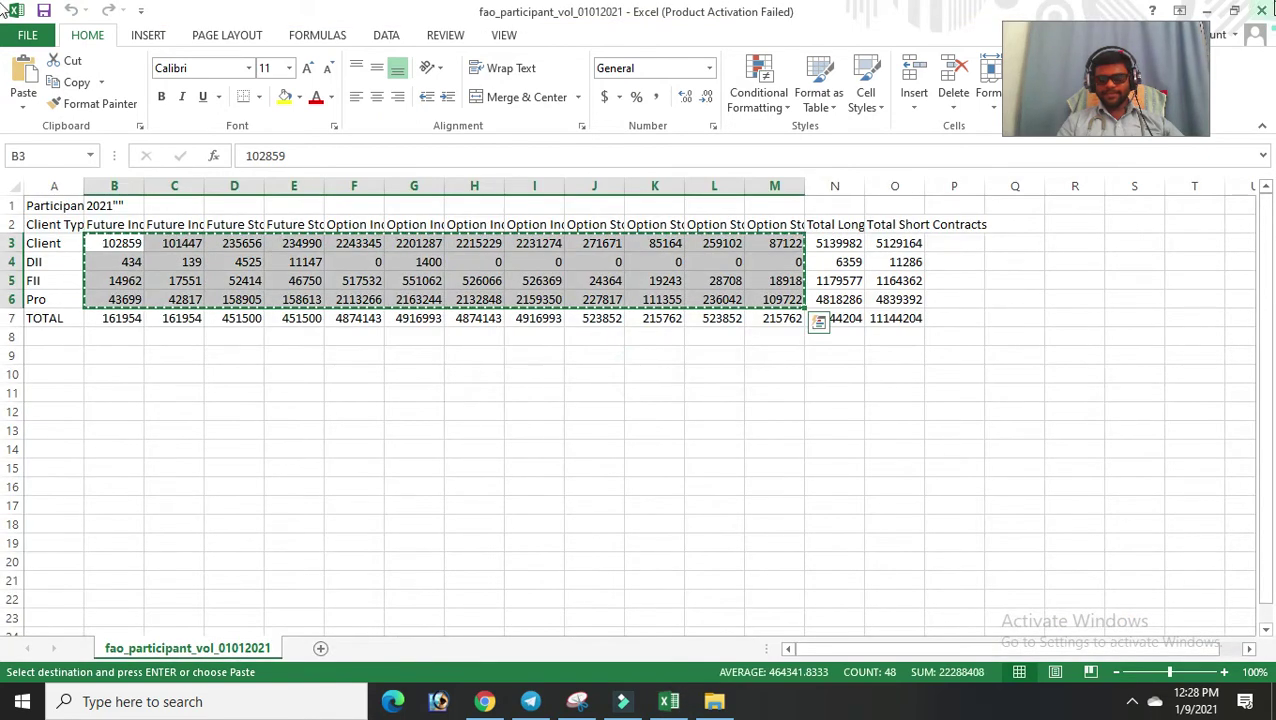
pyautogui.click(1262, 10)
pyautogui.click(640, 386)
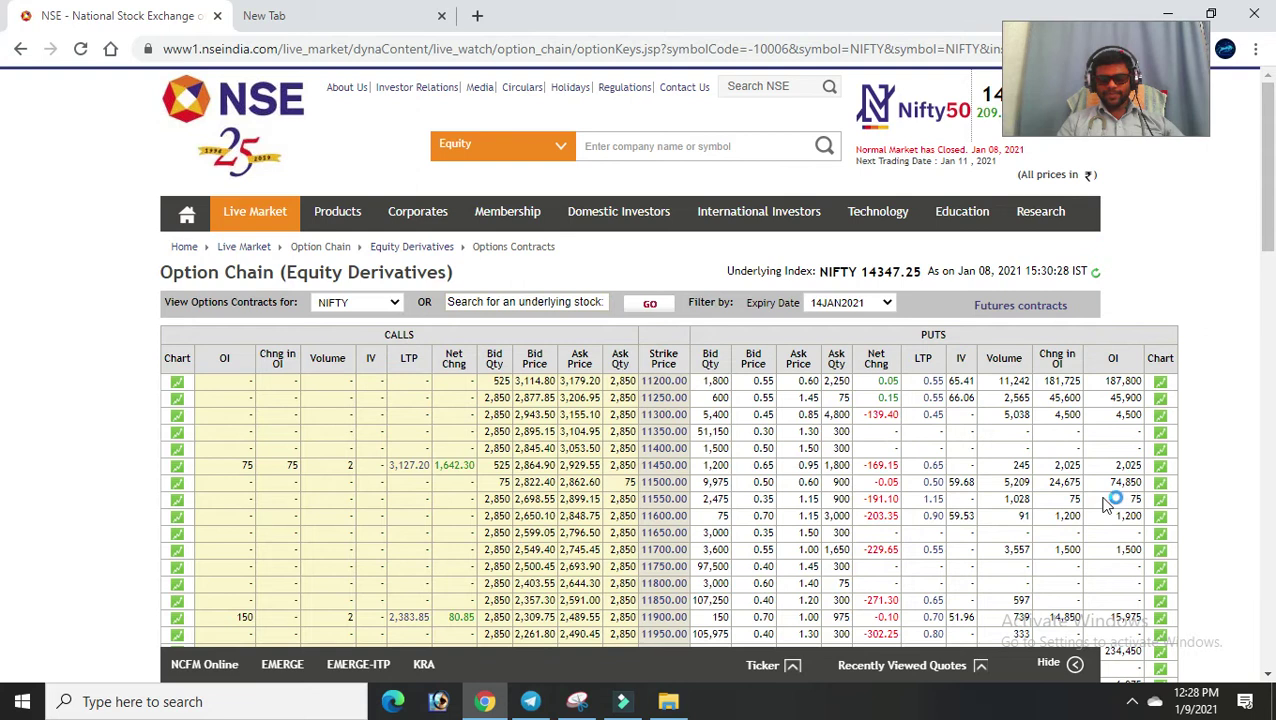
# - Bring up Telegram and view the Open Oi screenshot from the Student Class chat full-screen
pyautogui.click(526, 703)
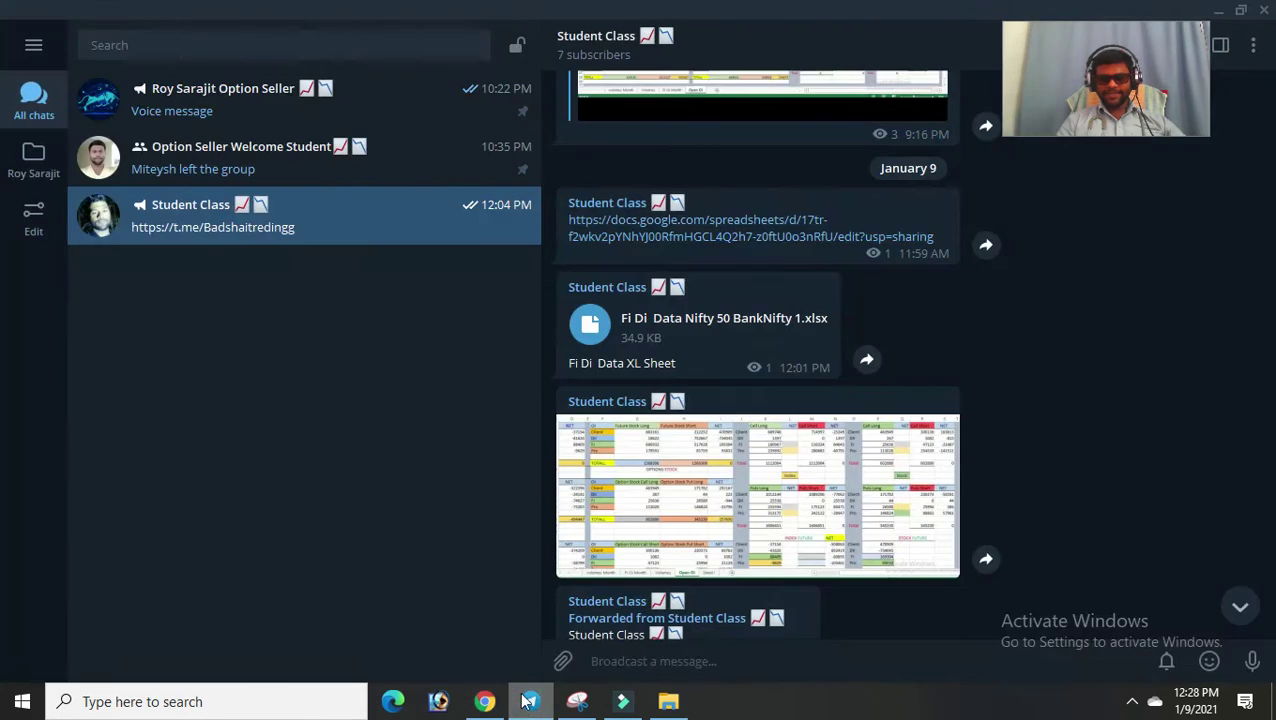
pyautogui.click(746, 520)
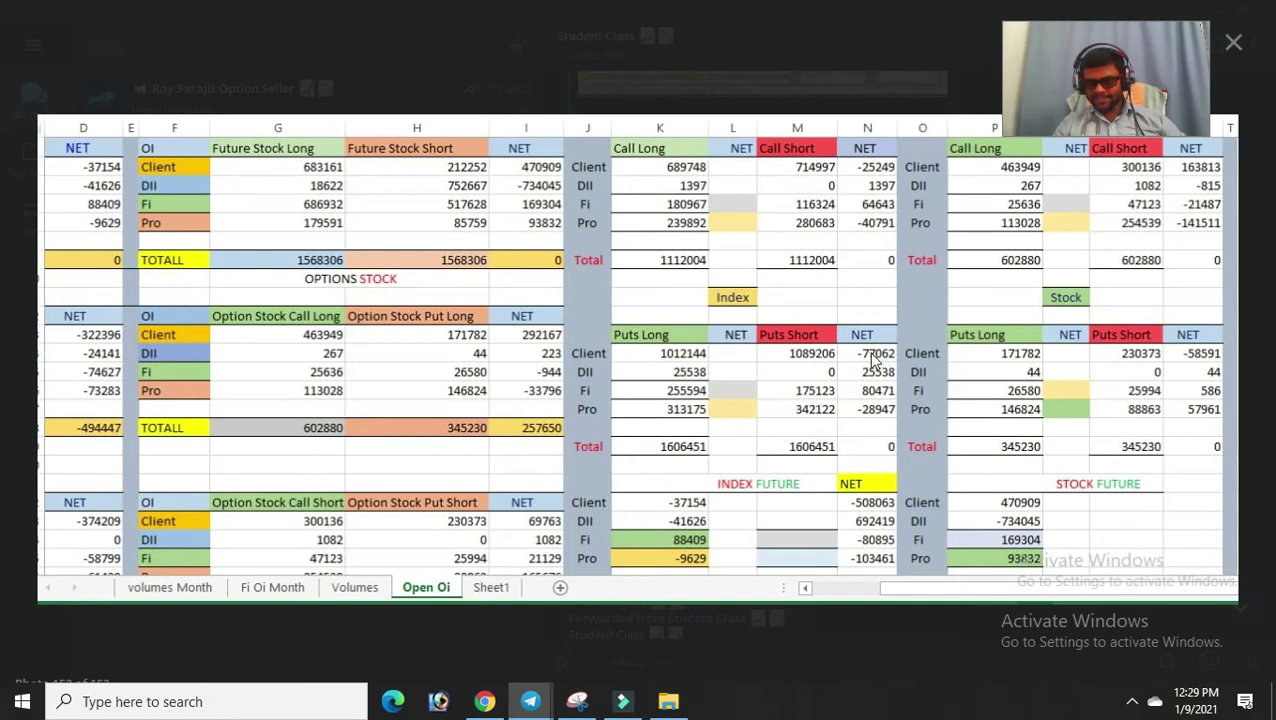
# - Reopen and close the Open Oi screenshot viewer a few times, ending back in the chat
pyautogui.click(876, 174)
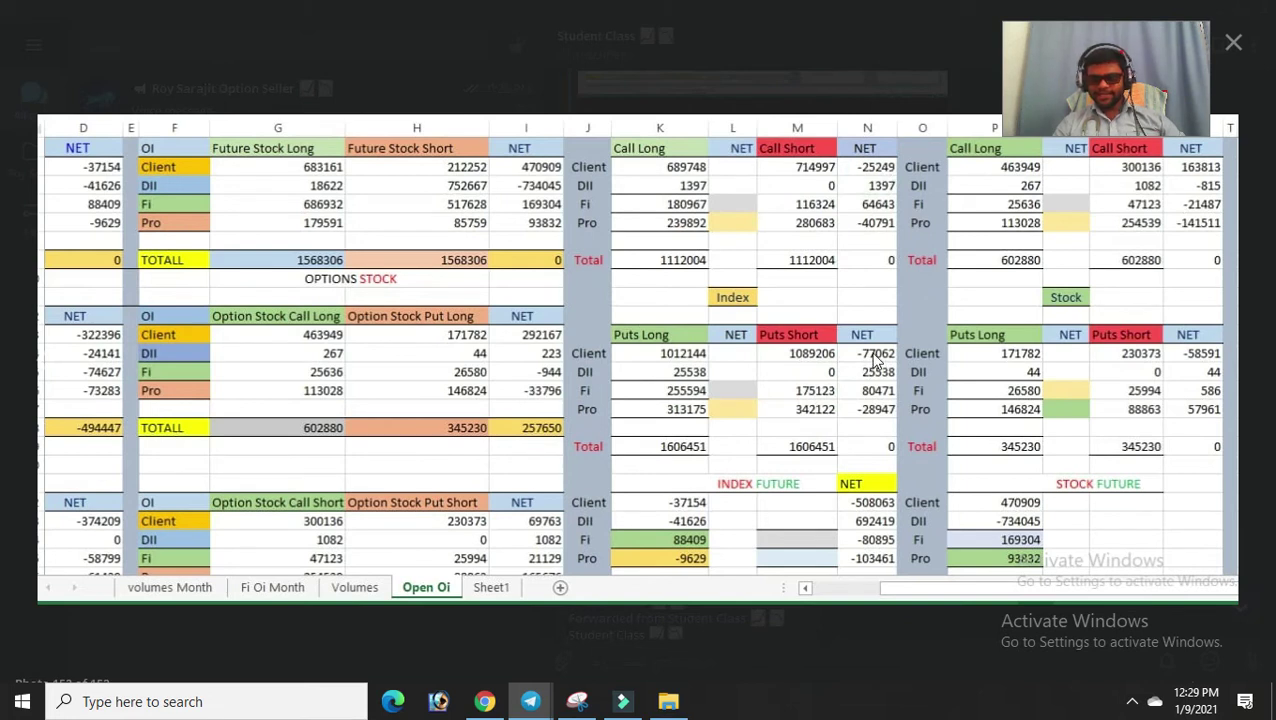
pyautogui.press('Escape')
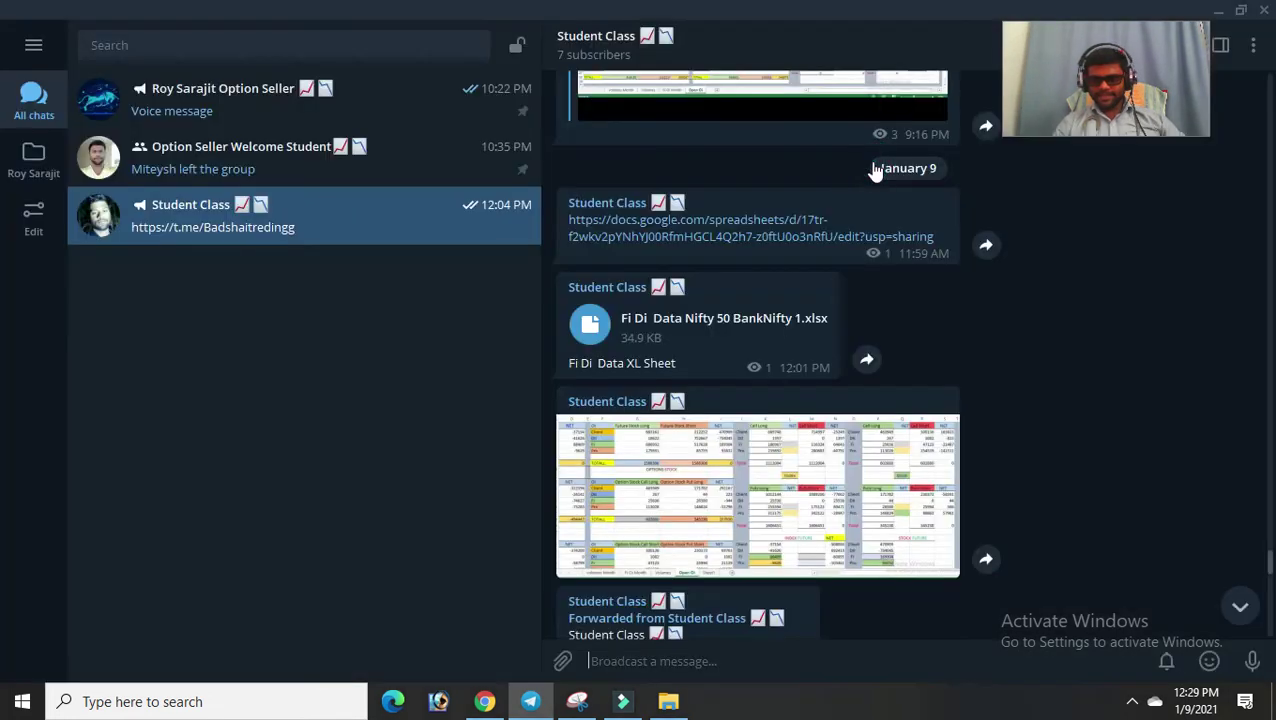
pyautogui.click(811, 516)
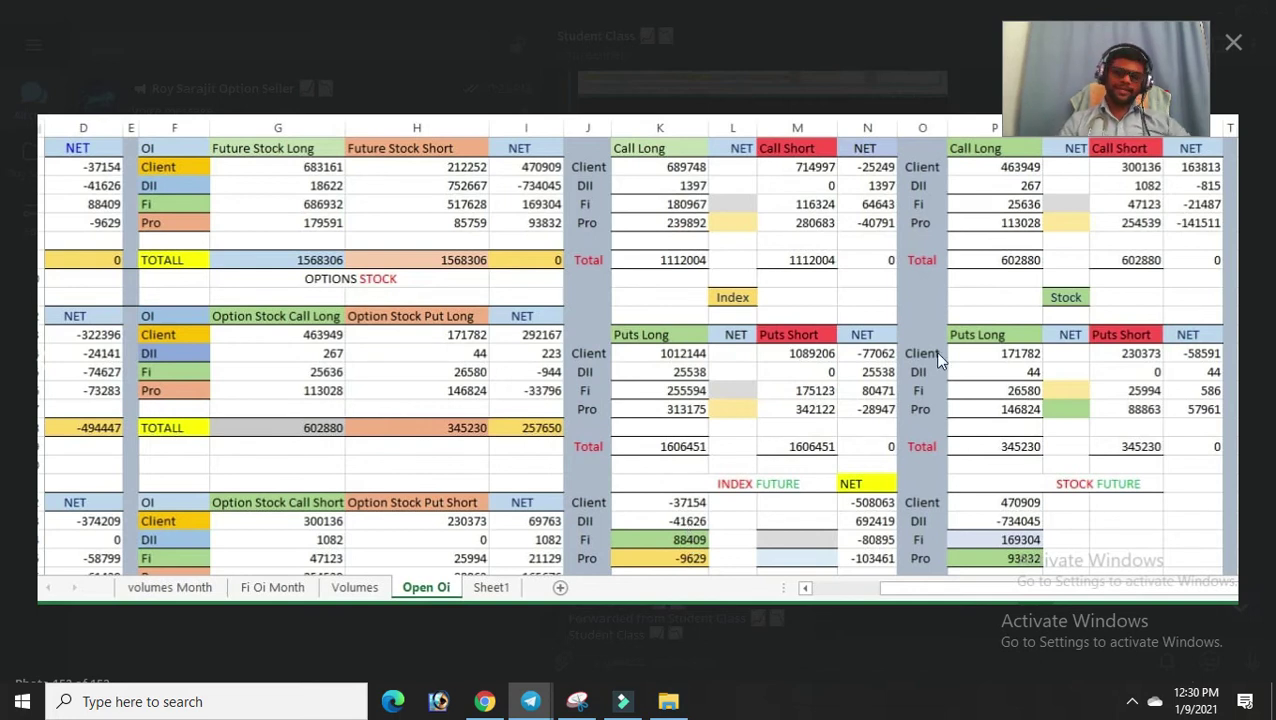
pyautogui.click(1233, 42)
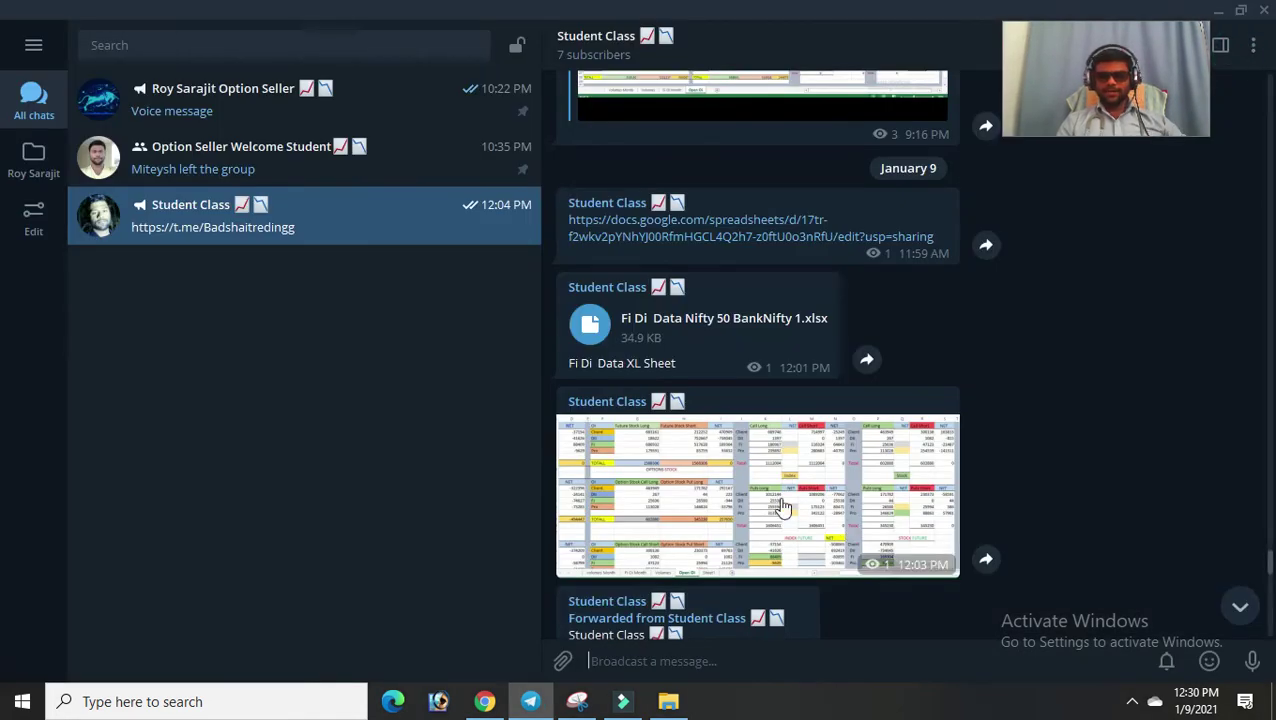
pyautogui.click(779, 498)
pyautogui.click(1233, 42)
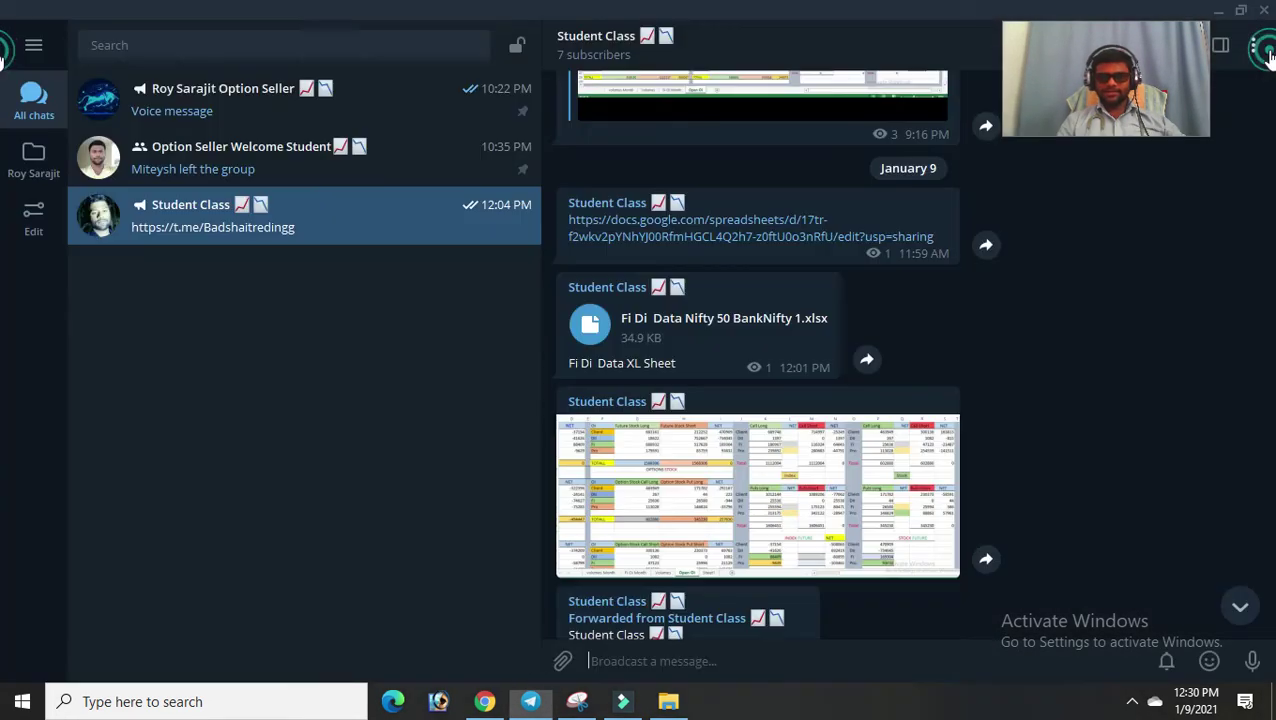
# - Glance at the Downloads folder, close it, and minimize Telegram to reveal the NIFTY option chain
pyautogui.click(668, 701)
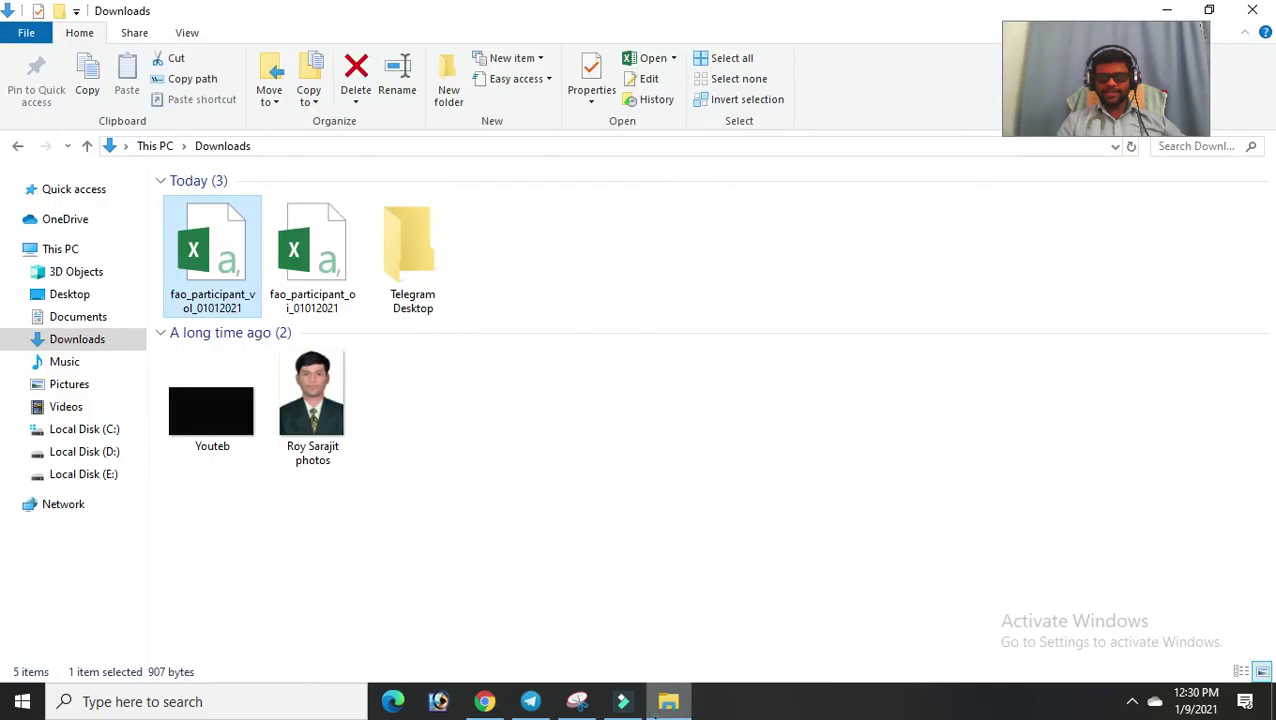
pyautogui.click(1264, 10)
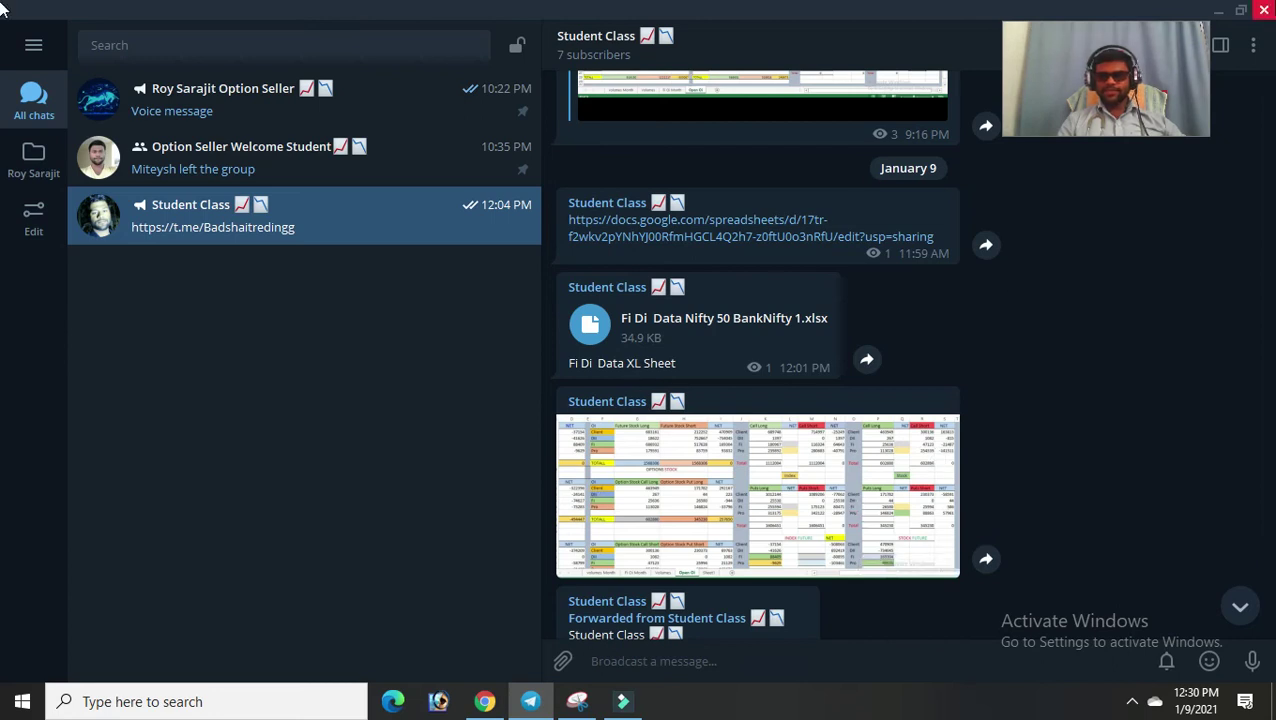
pyautogui.click(1217, 12)
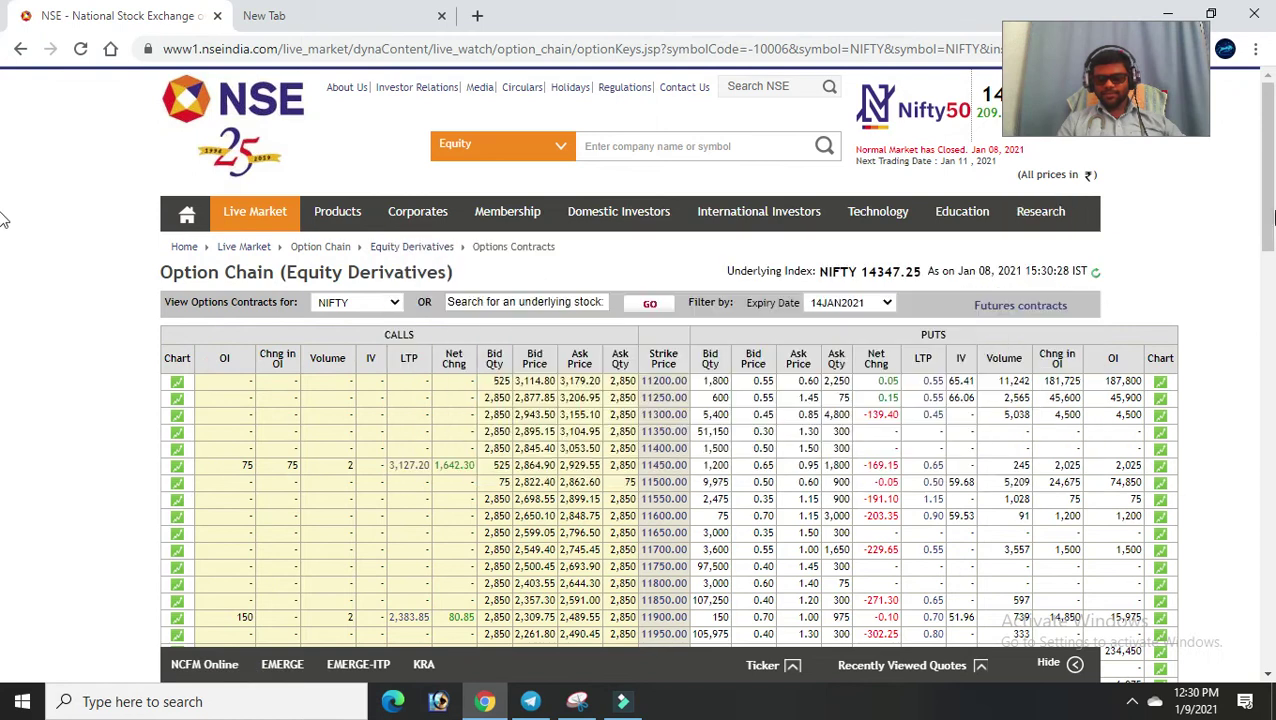
pyautogui.scroll(-1, 3, 190)
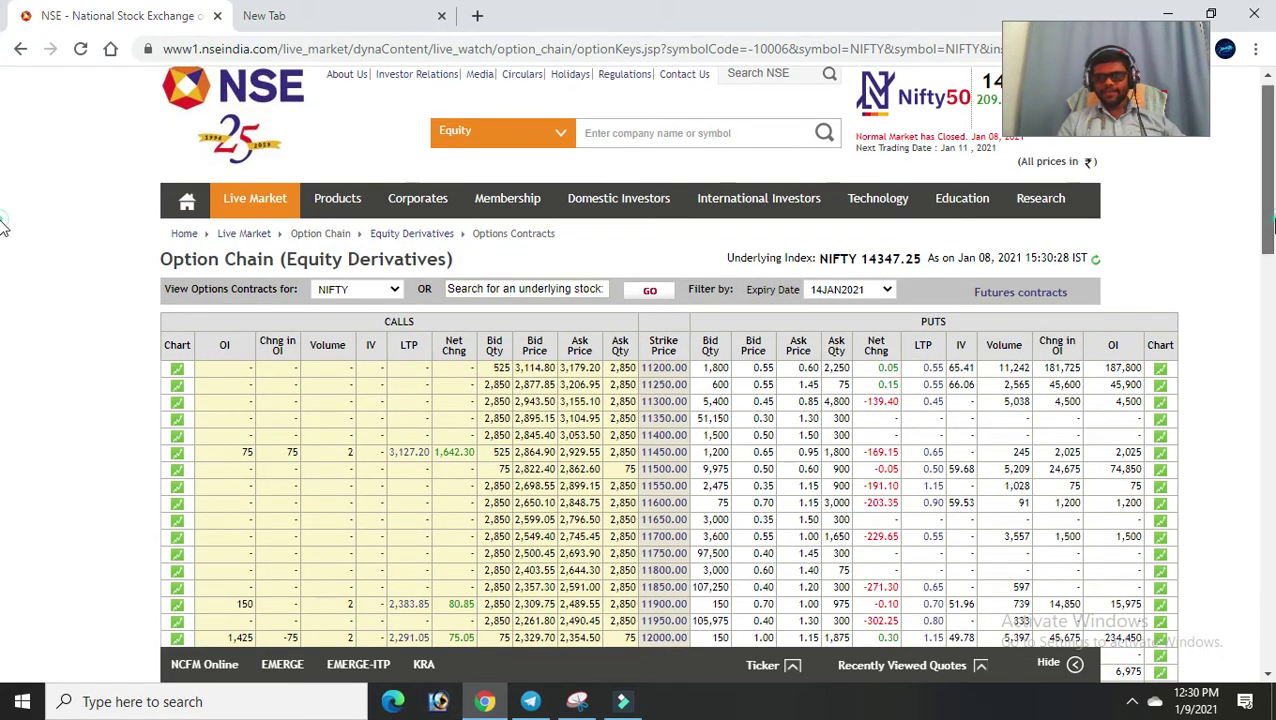
pyautogui.scroll(-2, 3, 250)
pyautogui.scroll(2, 3, 260)
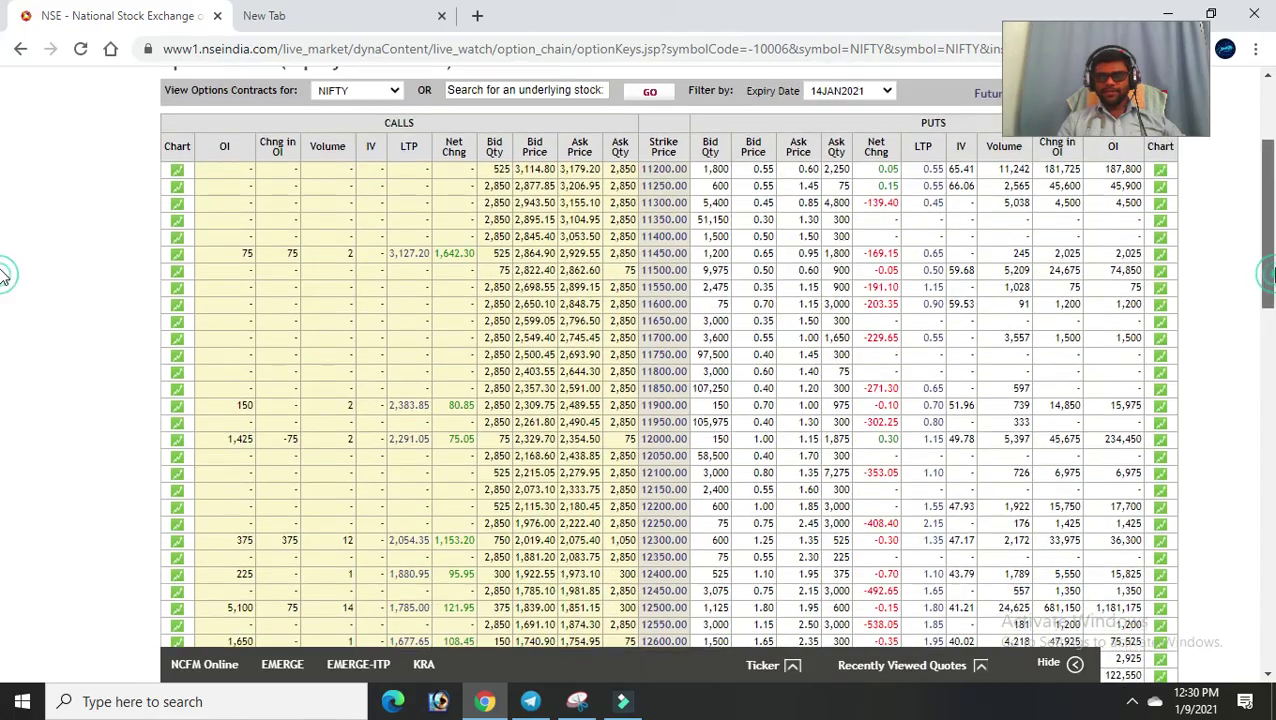
pyautogui.scroll(-1, 3, 250)
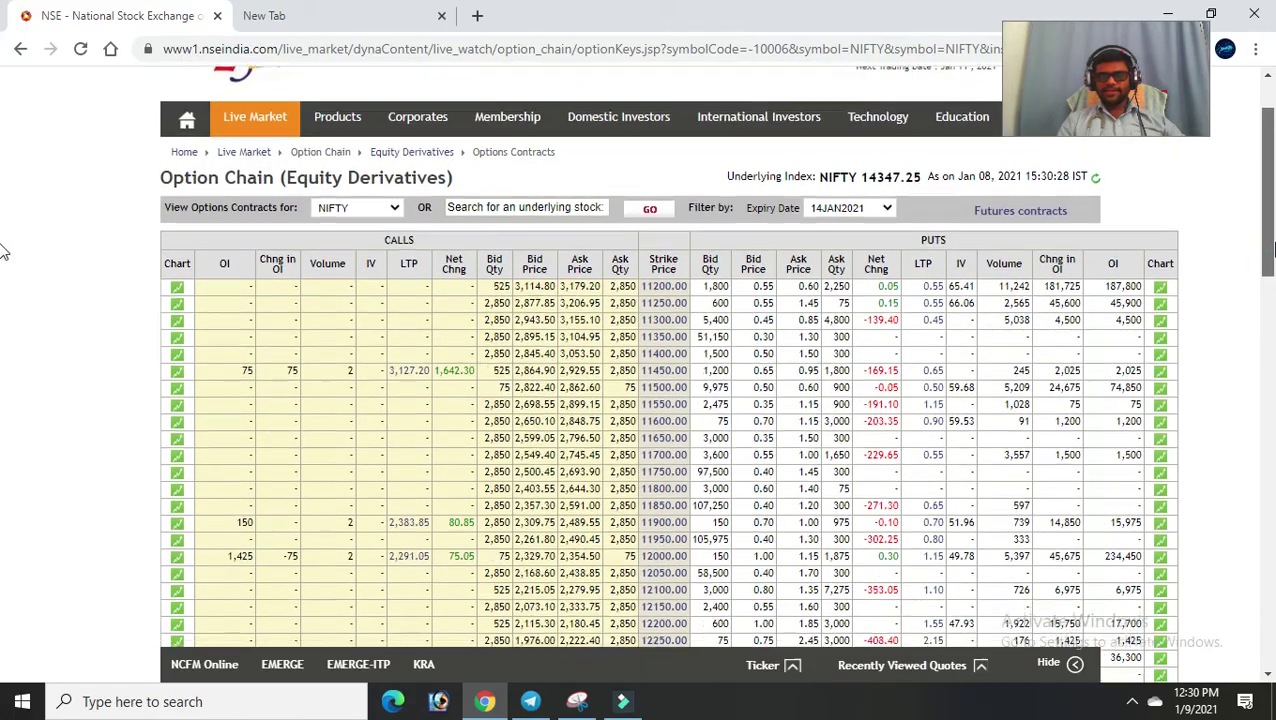
pyautogui.scroll(-3, 5, 300)
pyautogui.scroll(-4, 6, 400)
pyautogui.scroll(-4, 4, 510)
pyautogui.scroll(1, 3, 560)
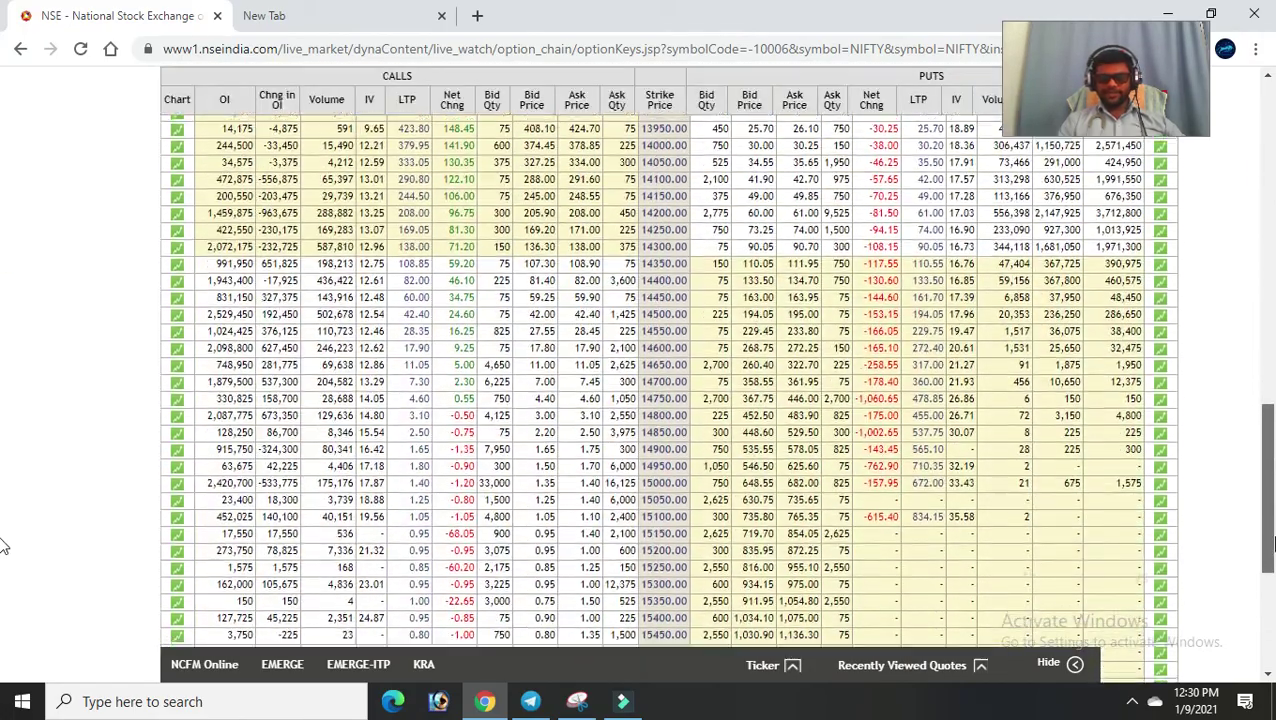
pyautogui.doubleClick(643, 272)
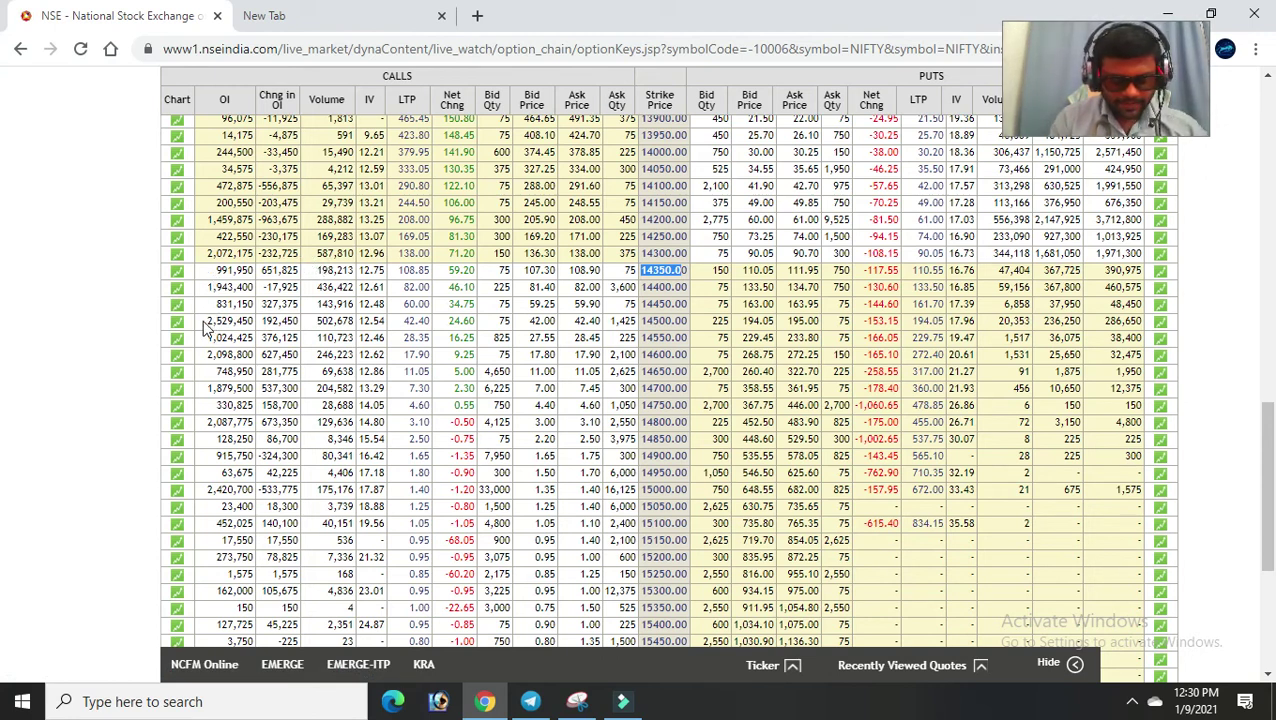
pyautogui.moveTo(207, 321); pyautogui.dragTo(375, 320)
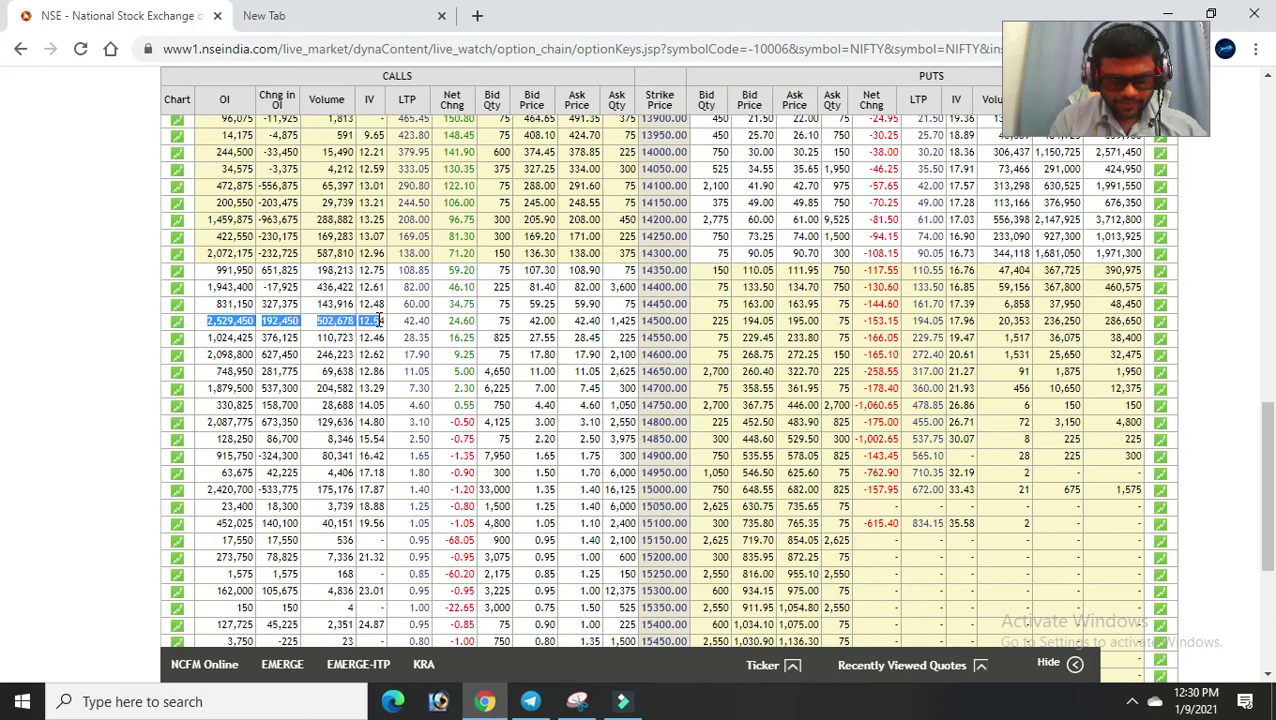
pyautogui.moveTo(263, 338); pyautogui.dragTo(351, 341)
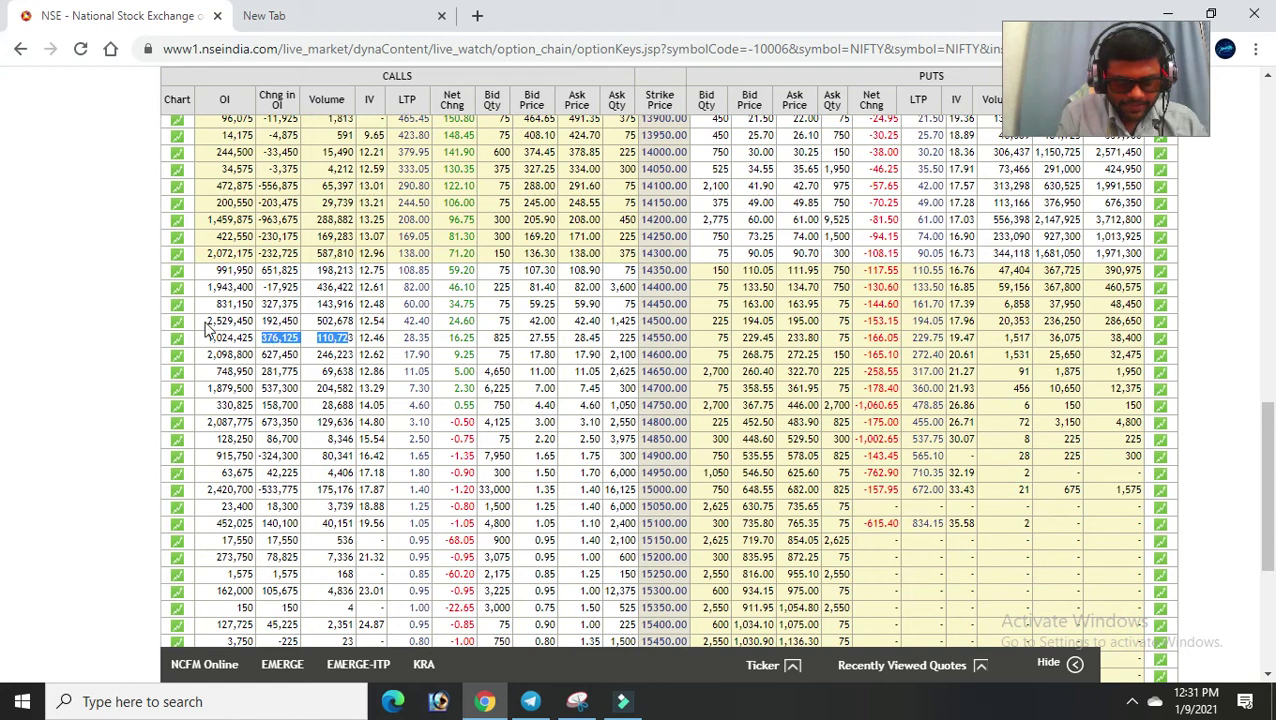
pyautogui.moveTo(207, 322); pyautogui.dragTo(310, 322)
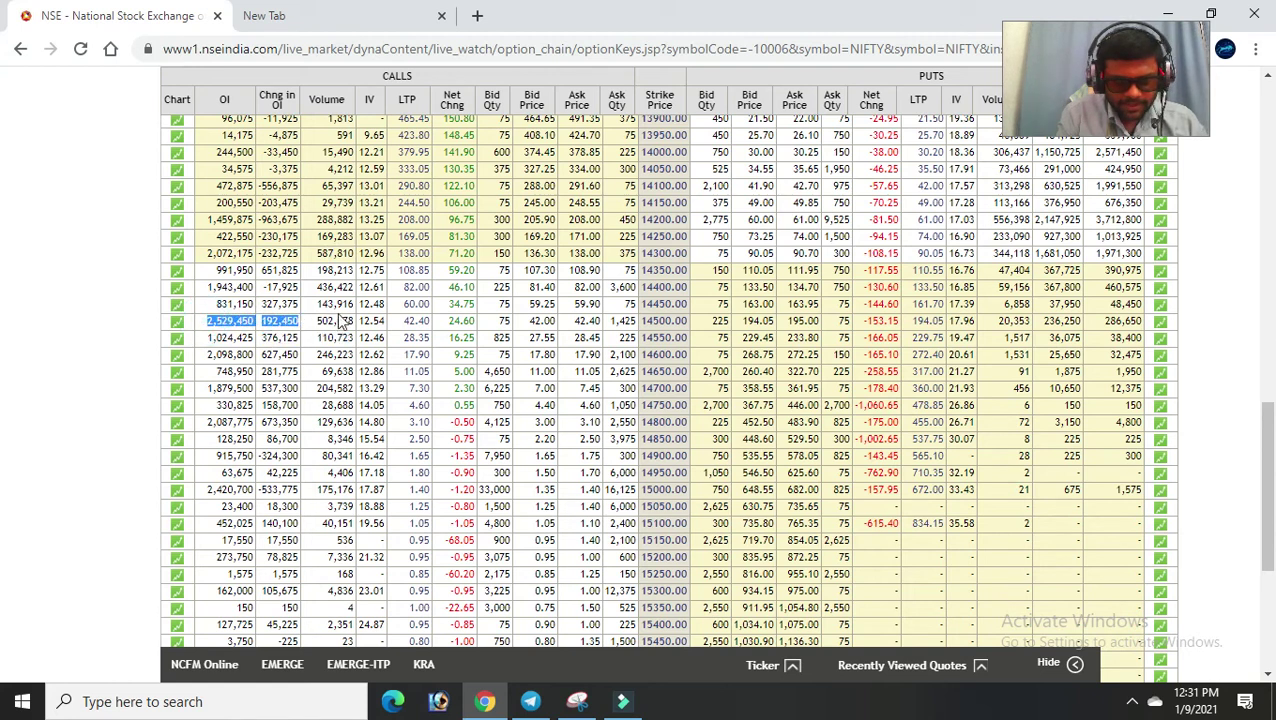
pyautogui.moveTo(340, 320); pyautogui.dragTo(701, 328)
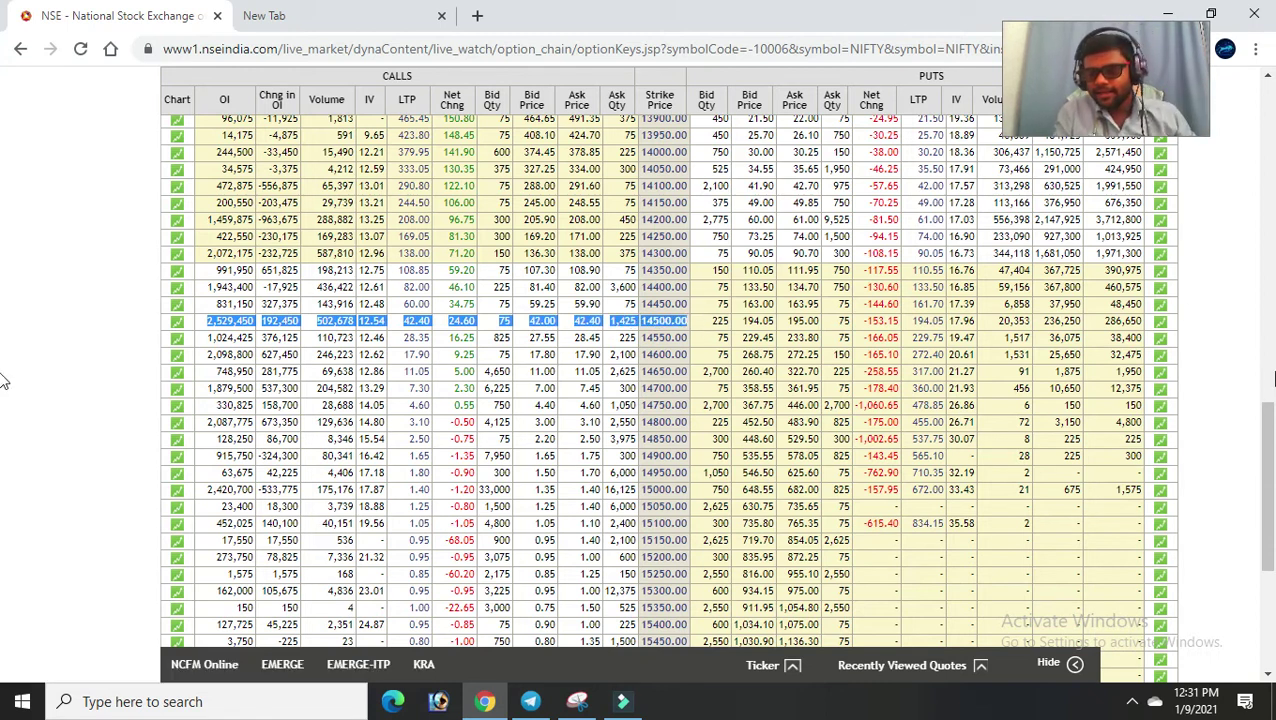
pyautogui.scroll(1, 3, 426)
pyautogui.scroll(1, 3, 426)
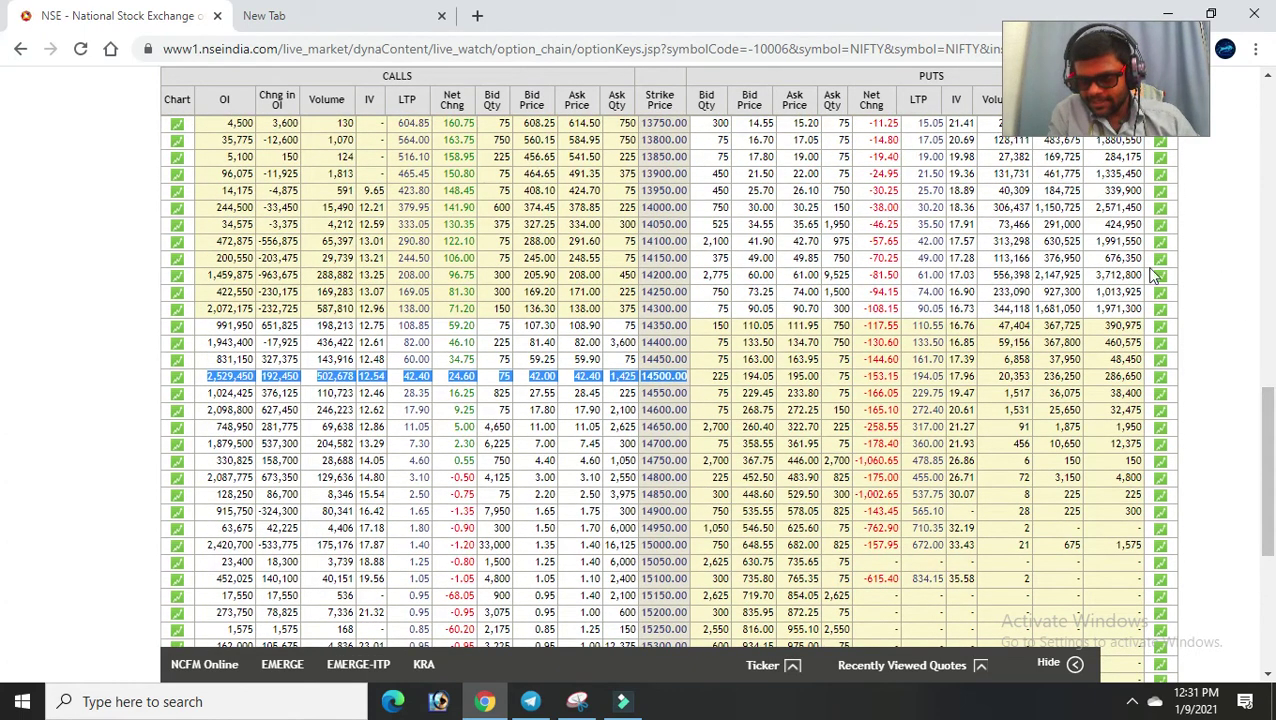
pyautogui.moveTo(1143, 275); pyautogui.dragTo(1051, 273)
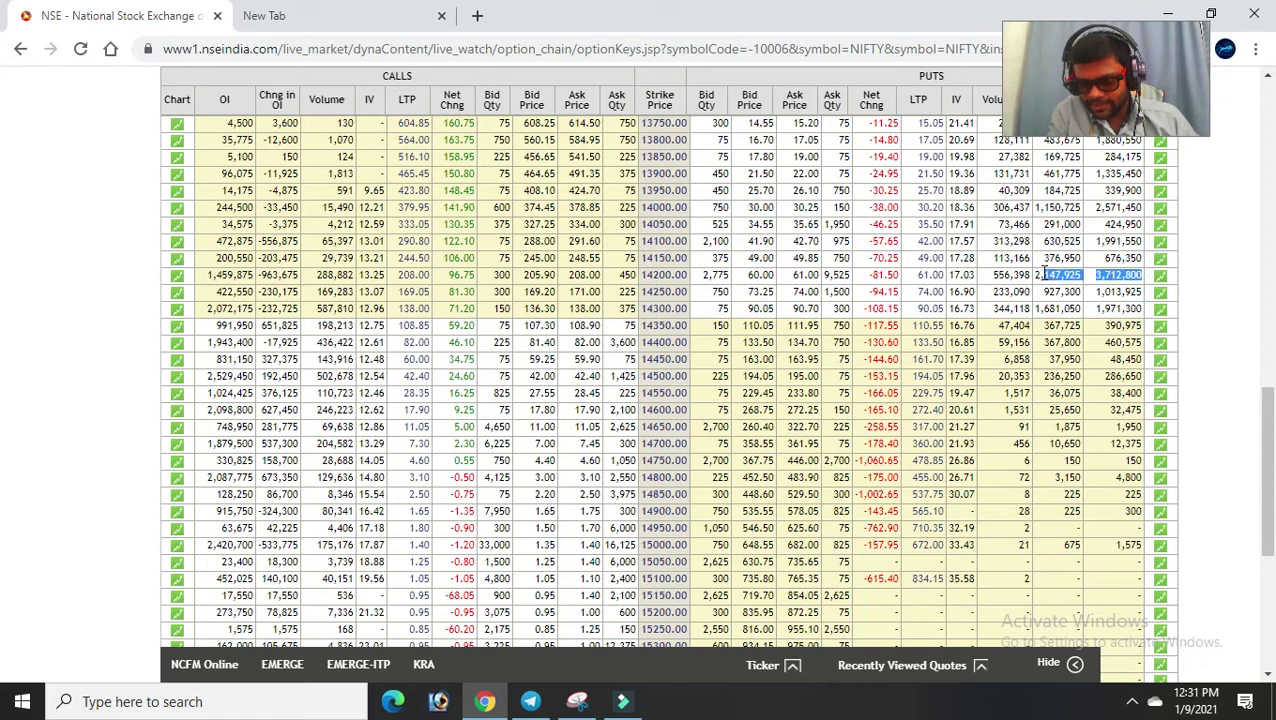
pyautogui.moveTo(1041, 275); pyautogui.dragTo(983, 279)
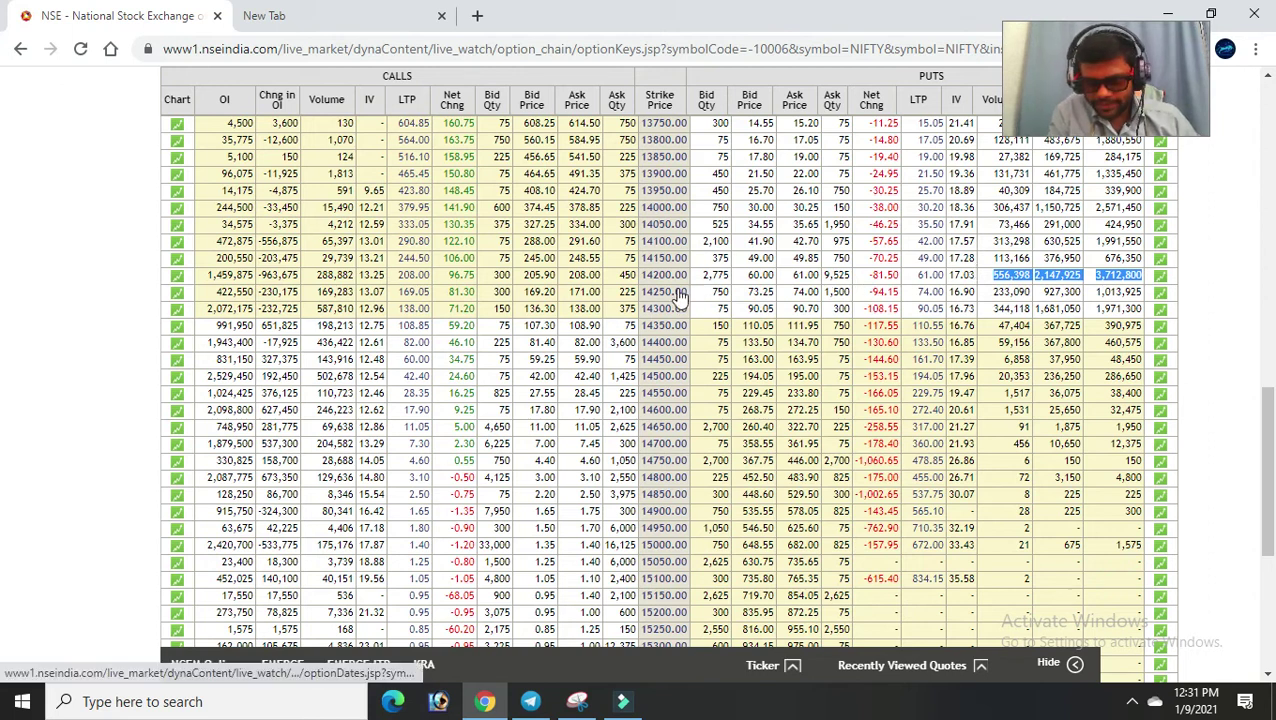
pyautogui.moveTo(697, 283); pyautogui.dragTo(1150, 287)
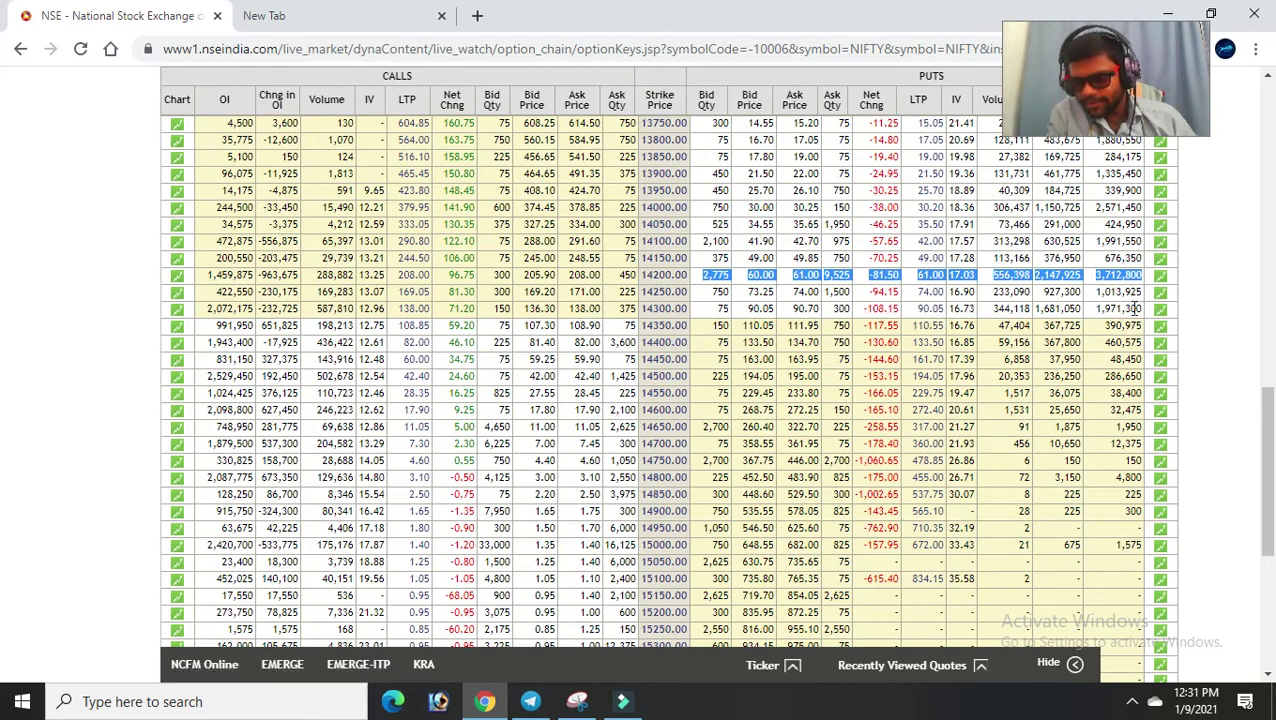
pyautogui.moveTo(1036, 310); pyautogui.dragTo(1130, 309)
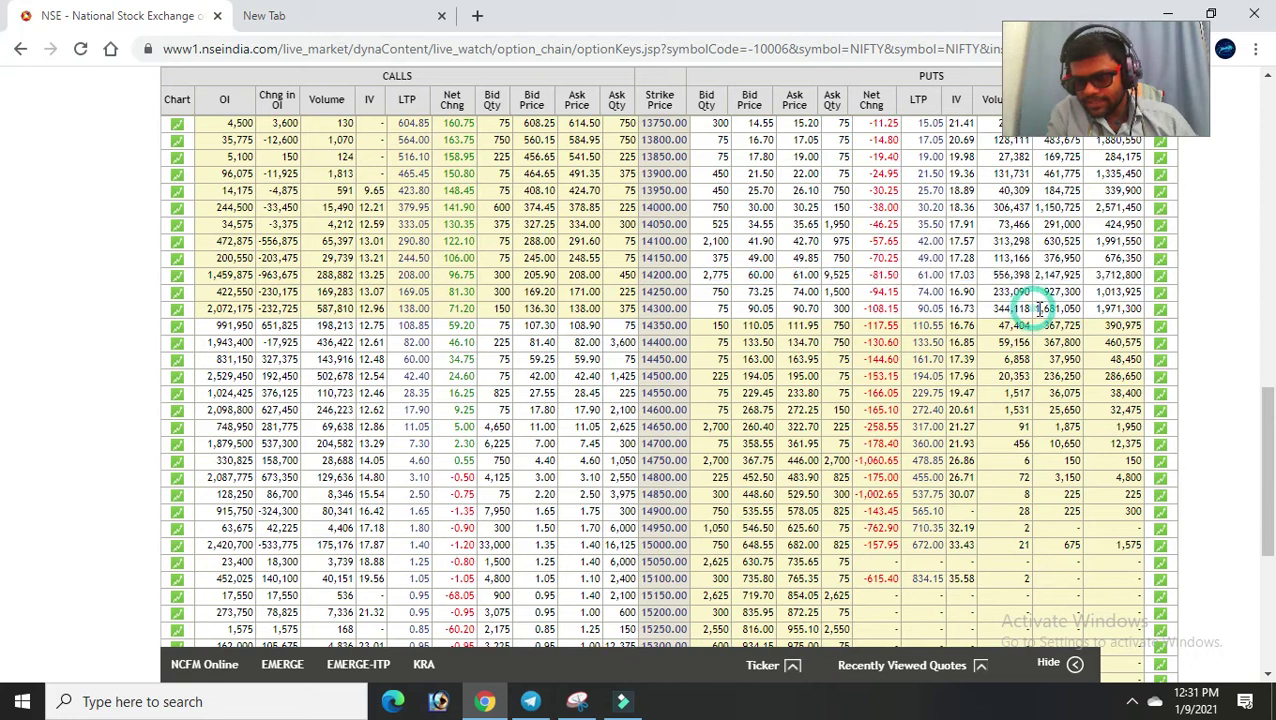
pyautogui.moveTo(1038, 276); pyautogui.dragTo(1150, 280)
pyautogui.moveTo(1031, 276); pyautogui.dragTo(667, 283)
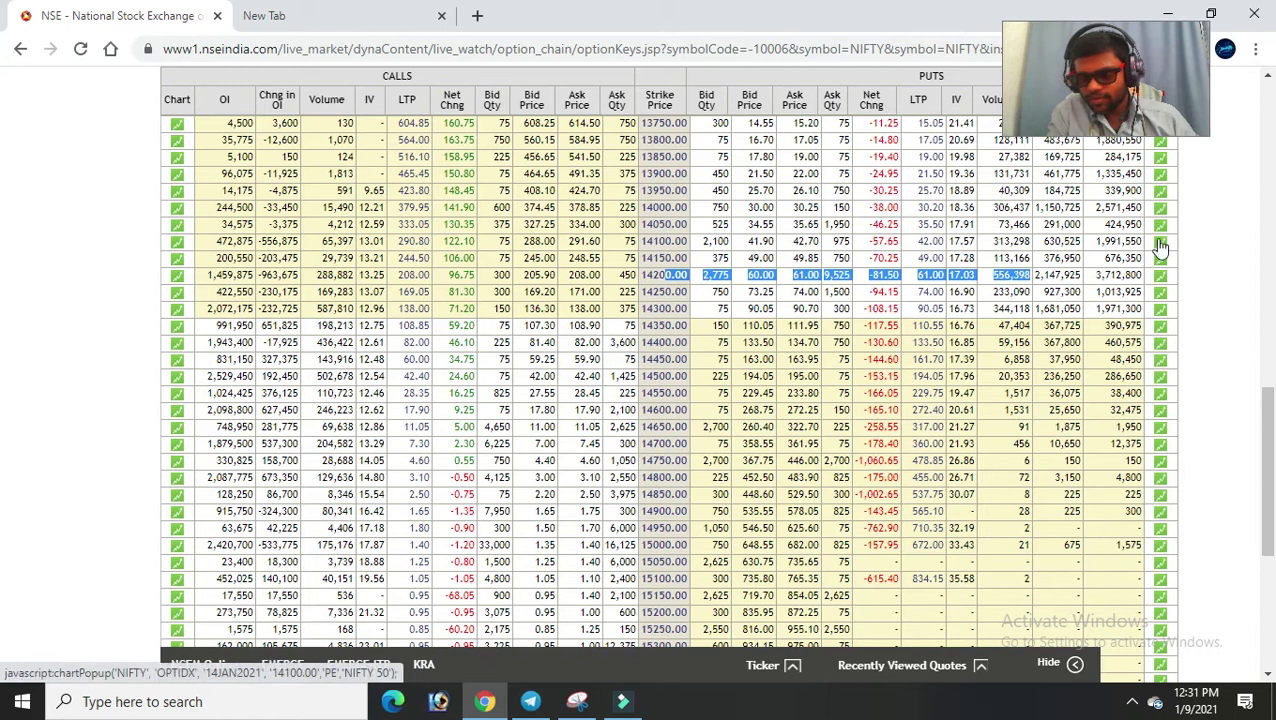
pyautogui.moveTo(1095, 276)
pyautogui.mouseDown()
pyautogui.moveTo(1152, 280)
pyautogui.moveTo(725, 288)
pyautogui.moveTo(706, 277)
pyautogui.mouseUp()
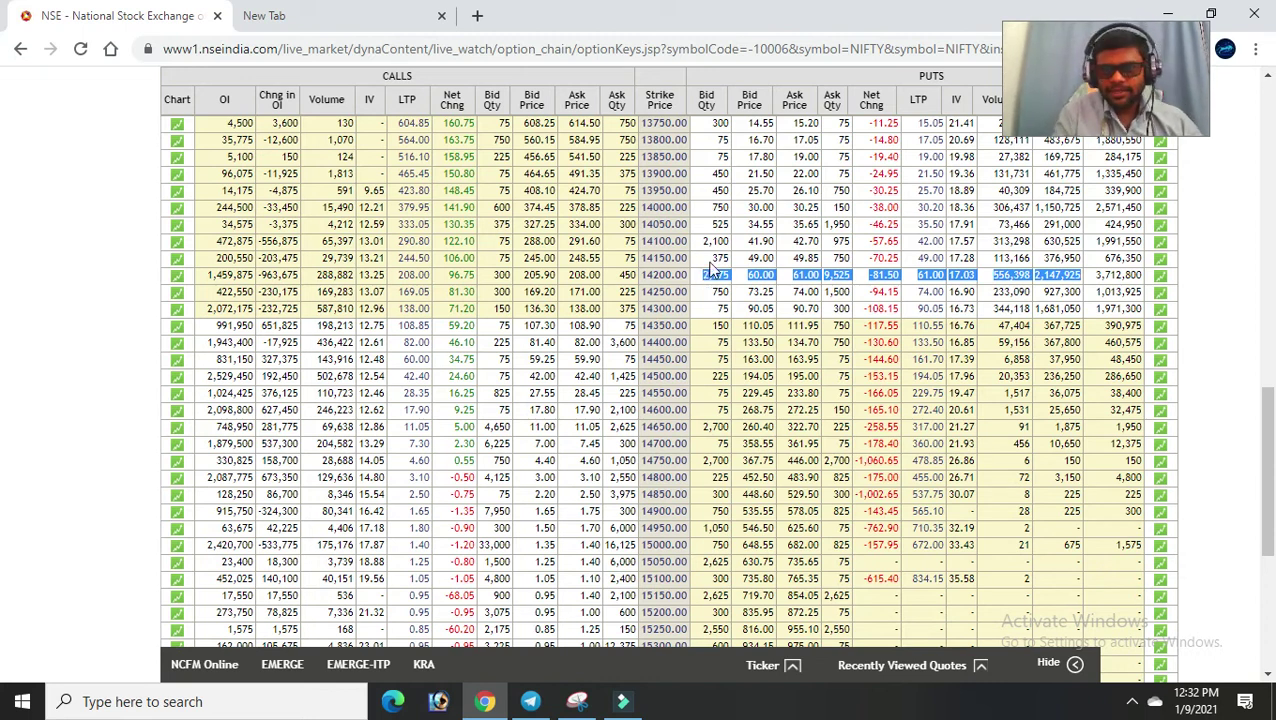
pyautogui.moveTo(1268, 436); pyautogui.dragTo(1272, 263)
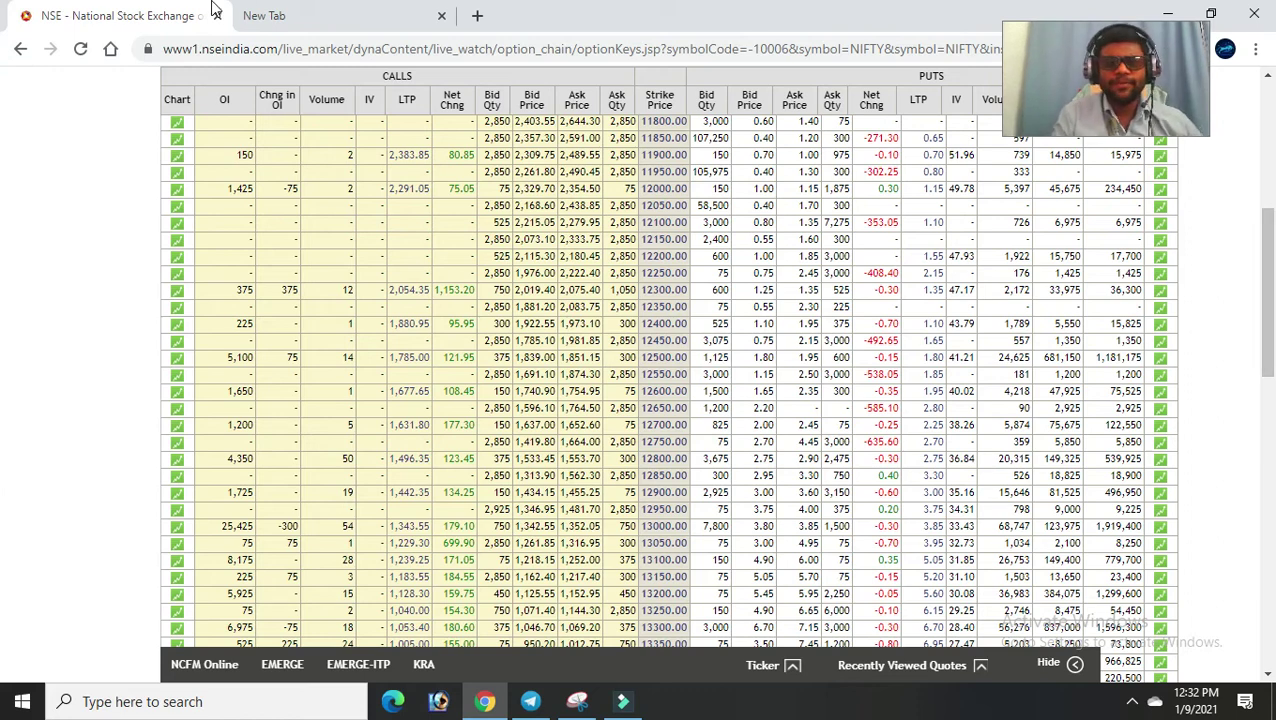
# - Switch the option chain to BANKNIFTY and highlight the 32100 strike's call-side figures
pyautogui.moveTo(1264, 260); pyautogui.dragTo(1272, 70)
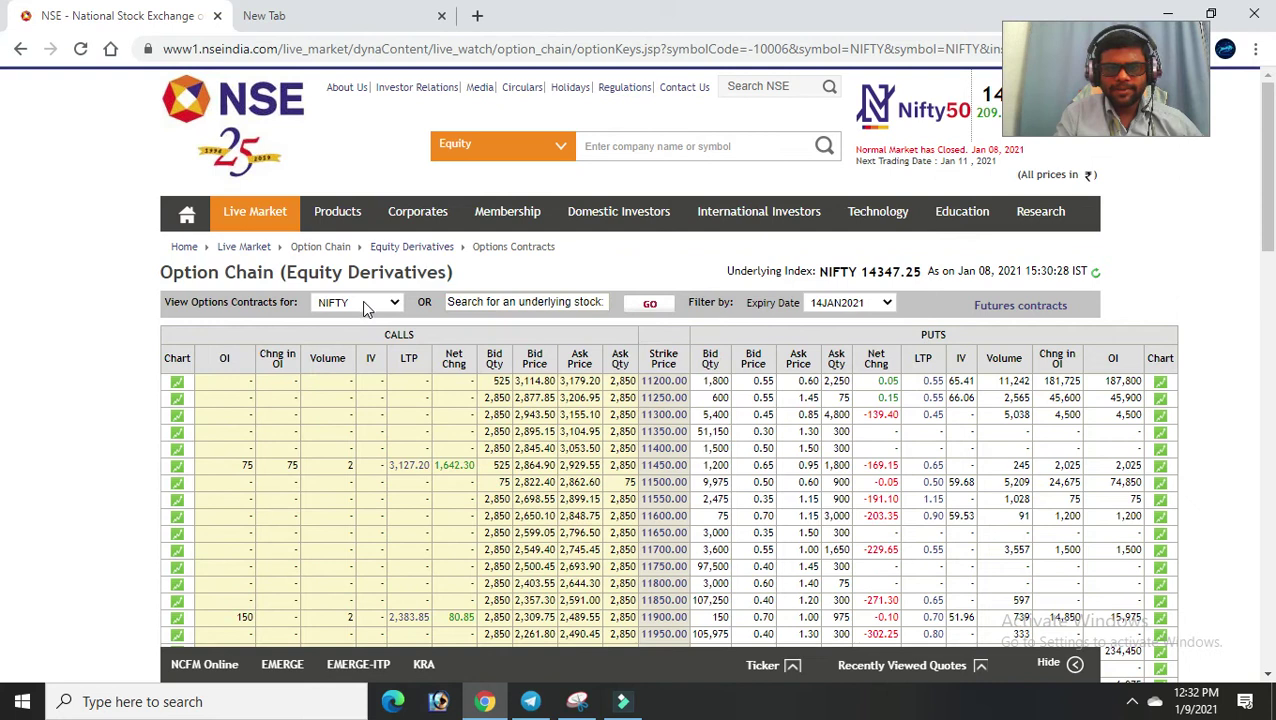
pyautogui.click(362, 302)
pyautogui.click(376, 360)
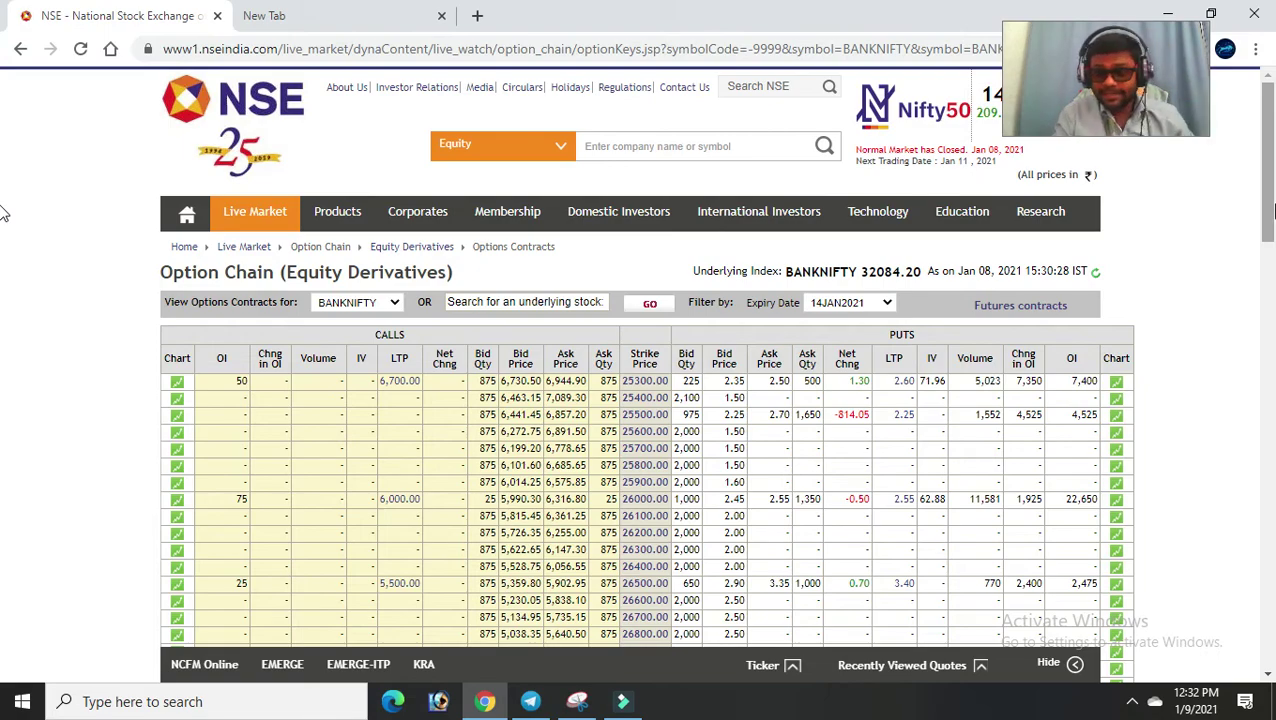
pyautogui.moveTo(1272, 213); pyautogui.dragTo(1272, 530)
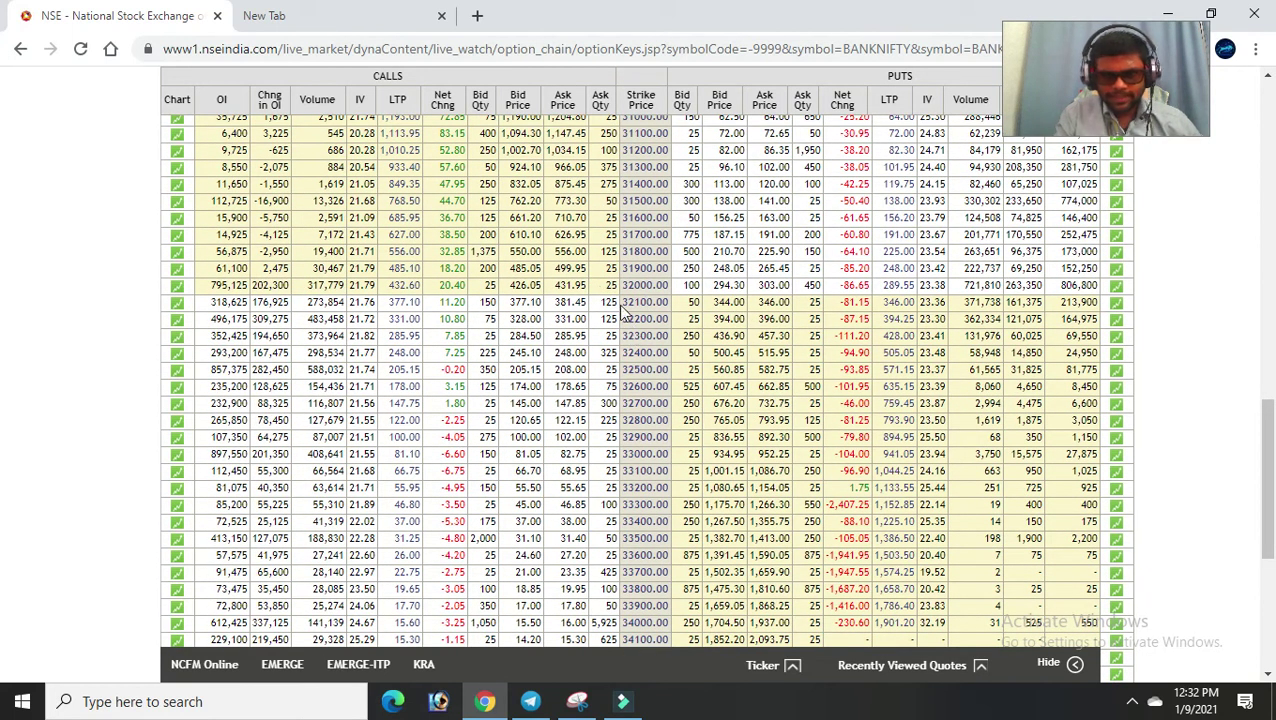
pyautogui.moveTo(620, 302); pyautogui.dragTo(205, 308)
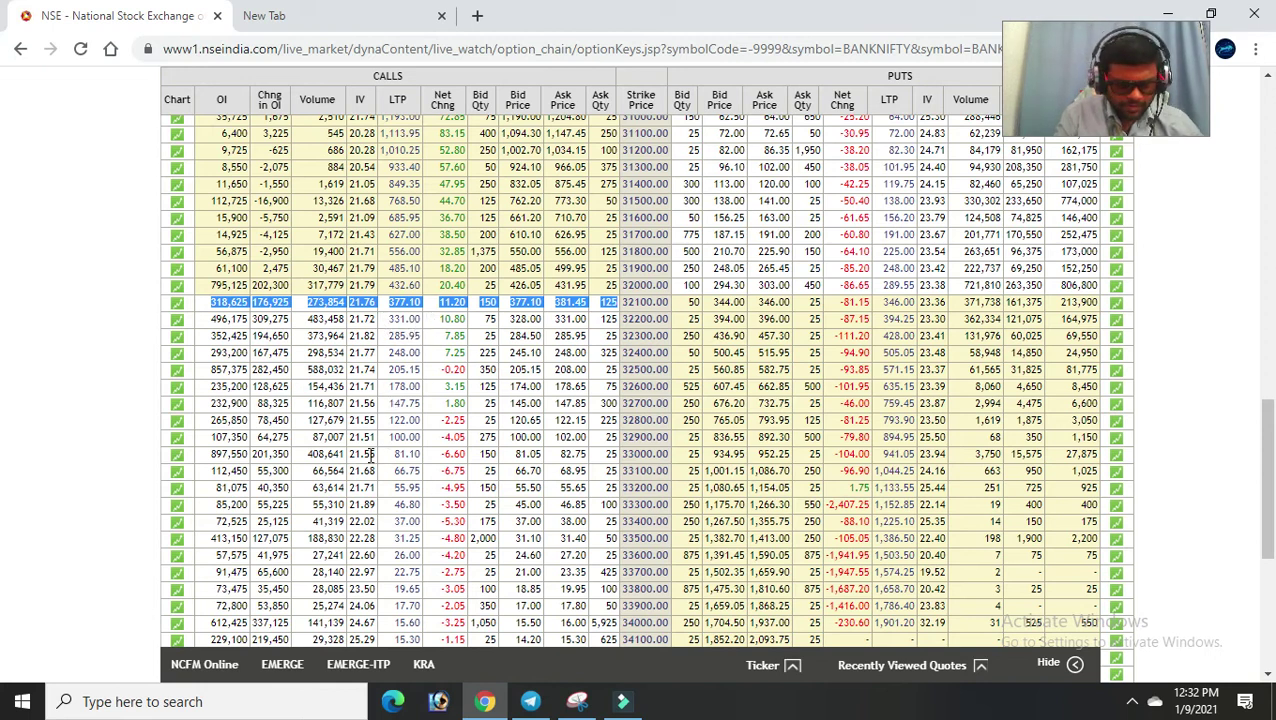
pyautogui.scroll(-1, 1270, 427)
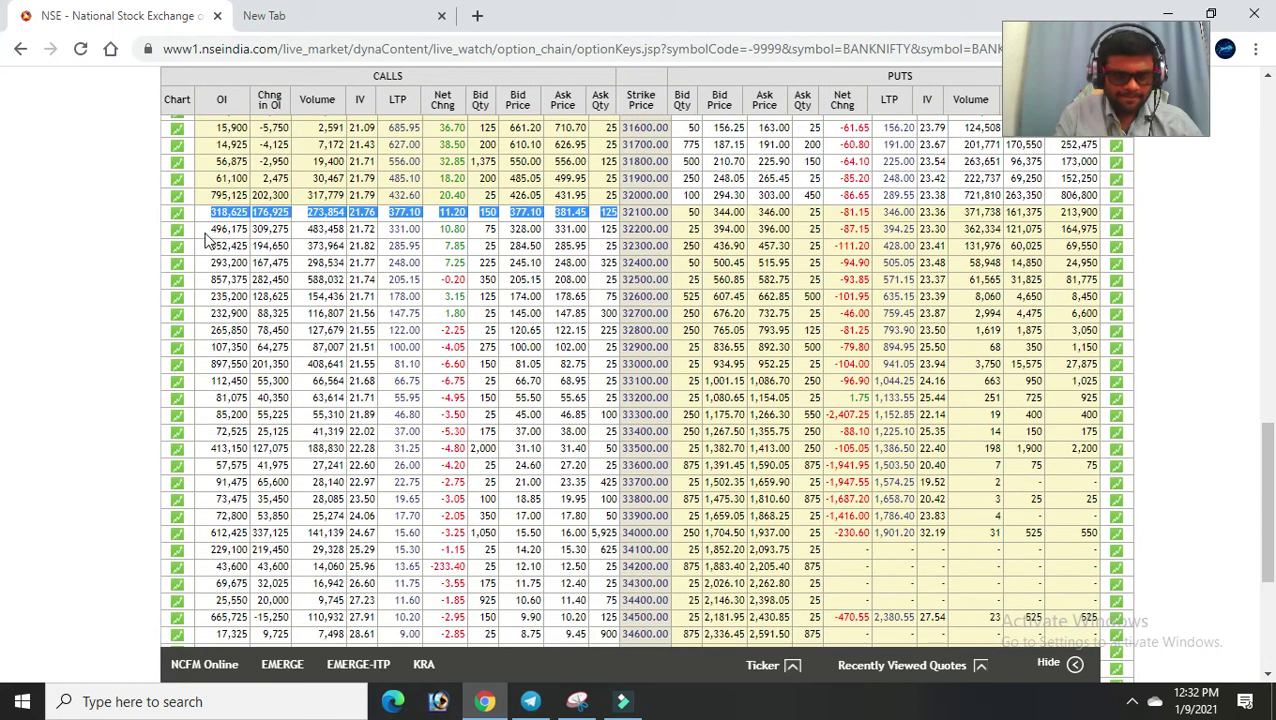
pyautogui.moveTo(210, 280); pyautogui.dragTo(652, 281)
pyautogui.moveTo(210, 280); pyautogui.dragTo(656, 280)
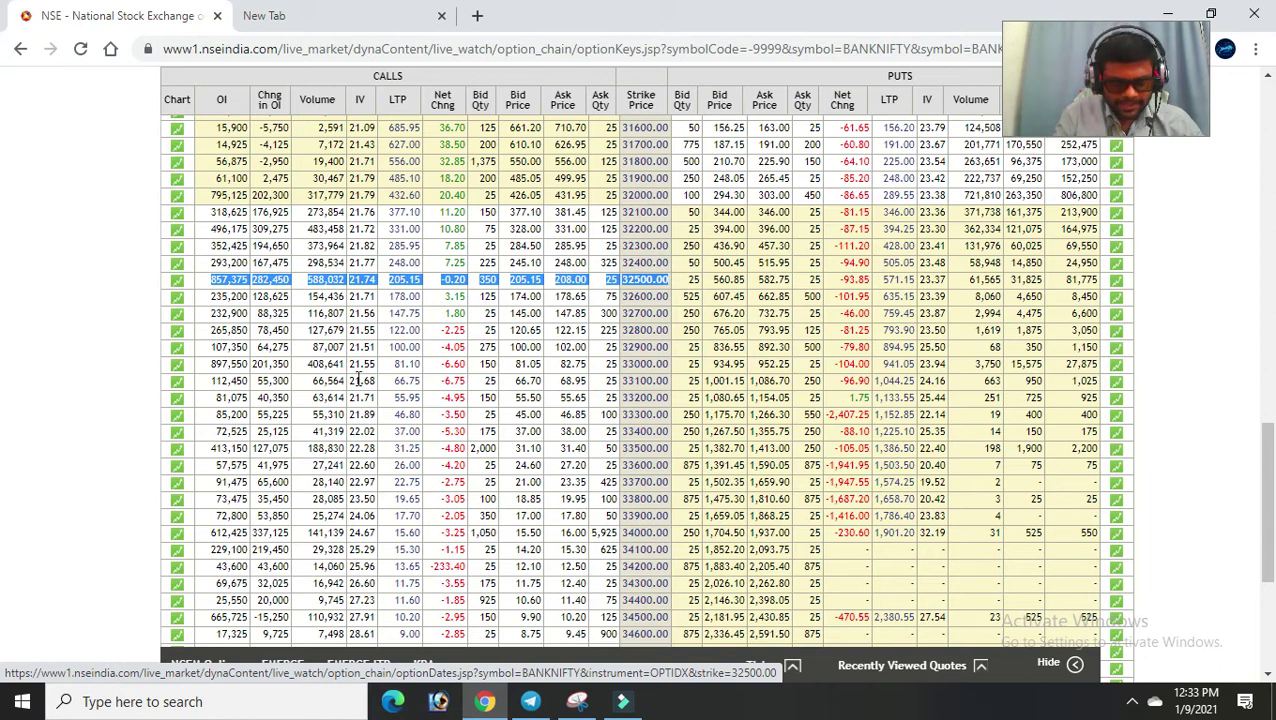
pyautogui.doubleClick(228, 364)
pyautogui.moveTo(328, 360); pyautogui.dragTo(657, 365)
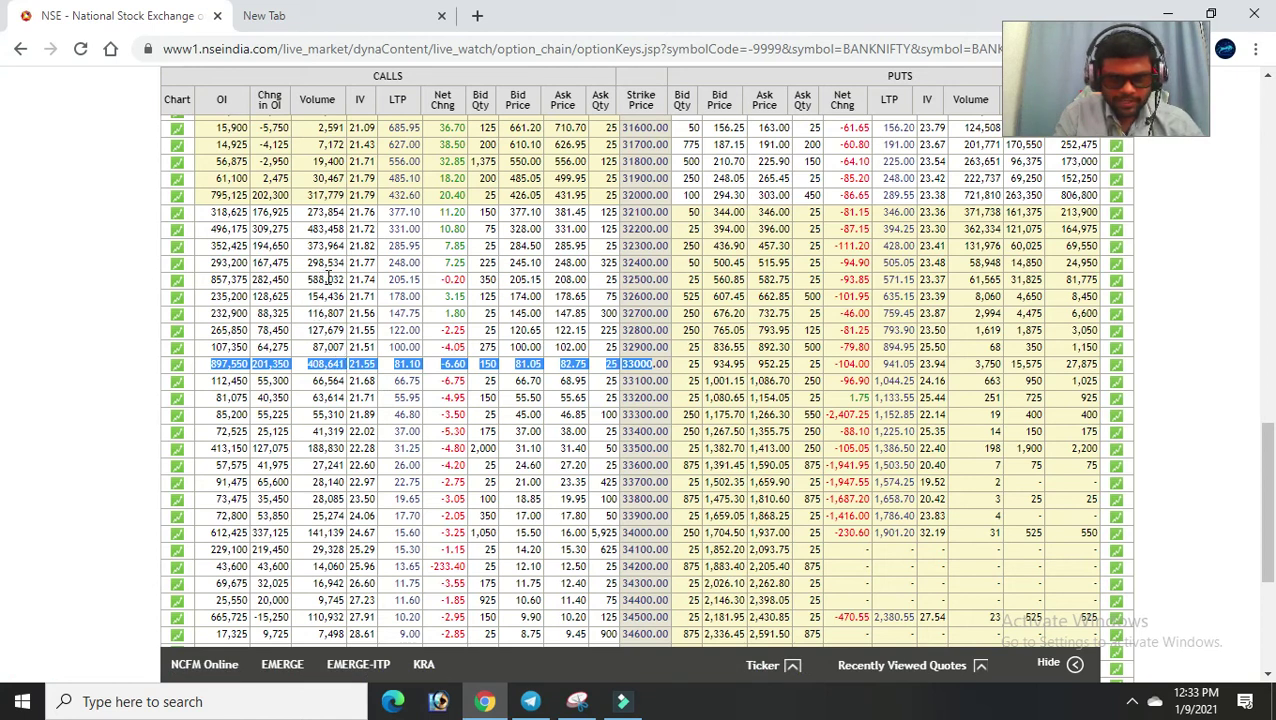
pyautogui.moveTo(329, 278); pyautogui.dragTo(659, 280)
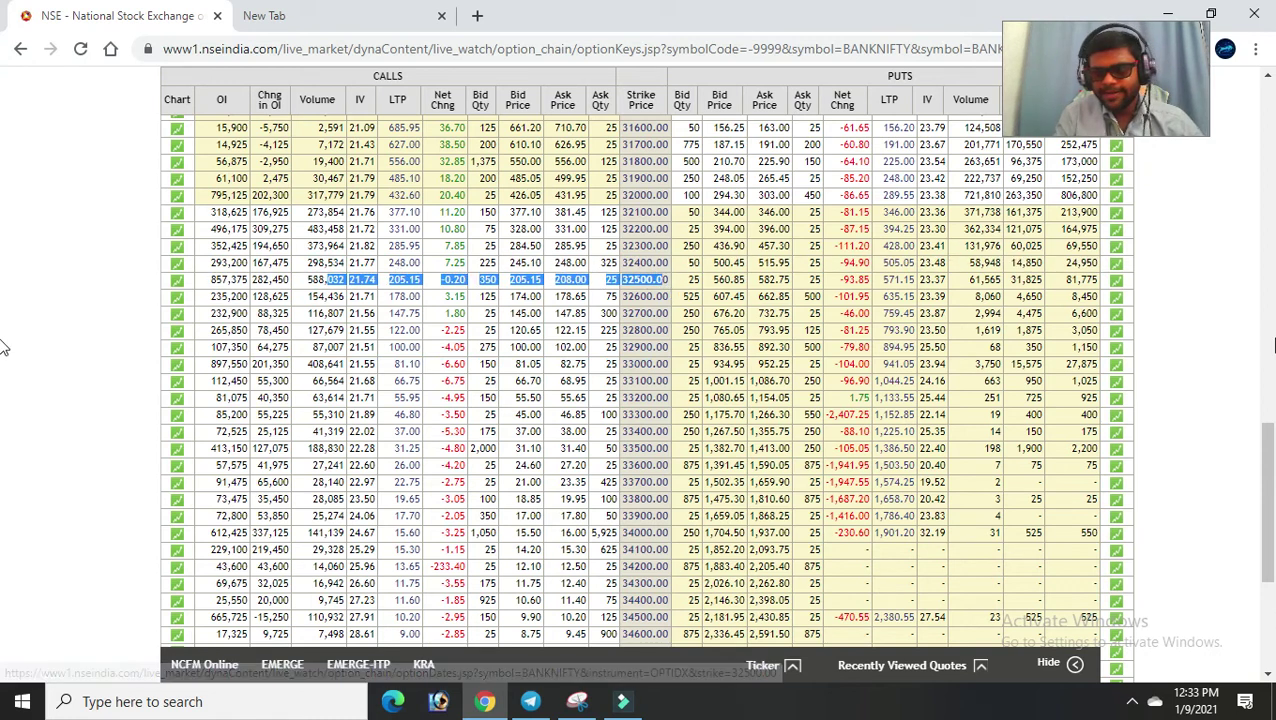
pyautogui.scroll(3, 5, 346)
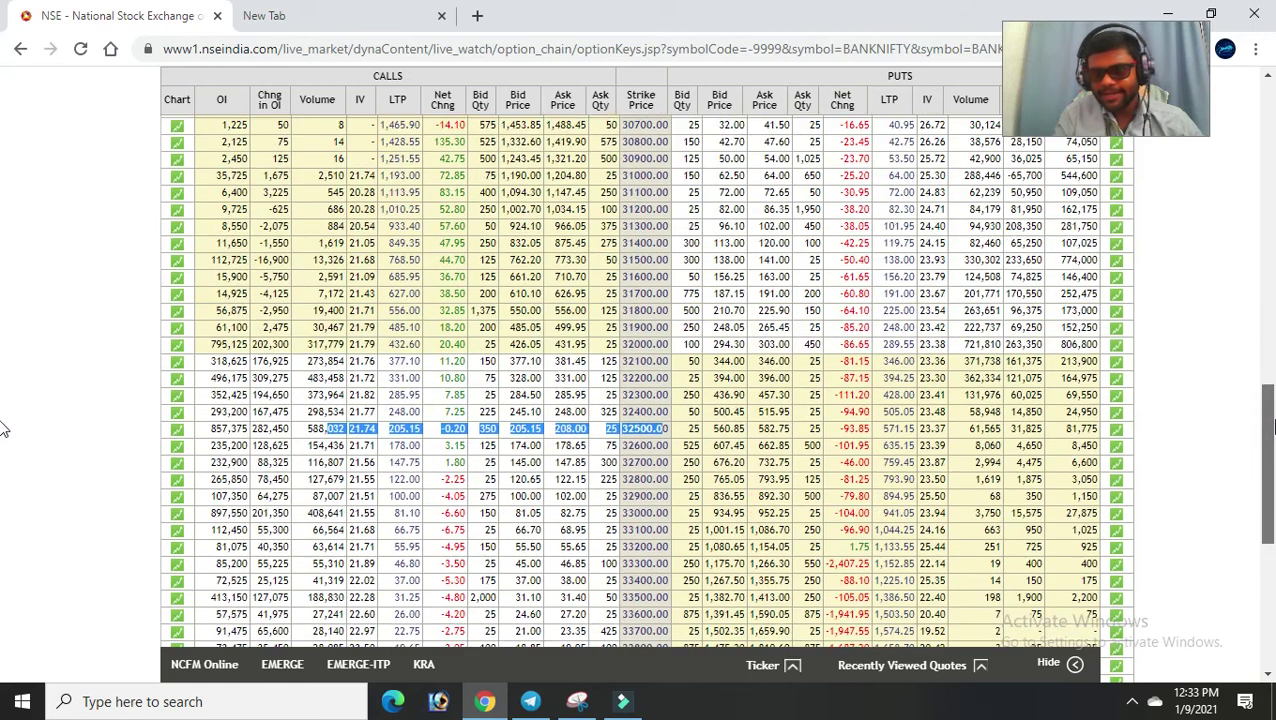
pyautogui.scroll(1, 3, 428)
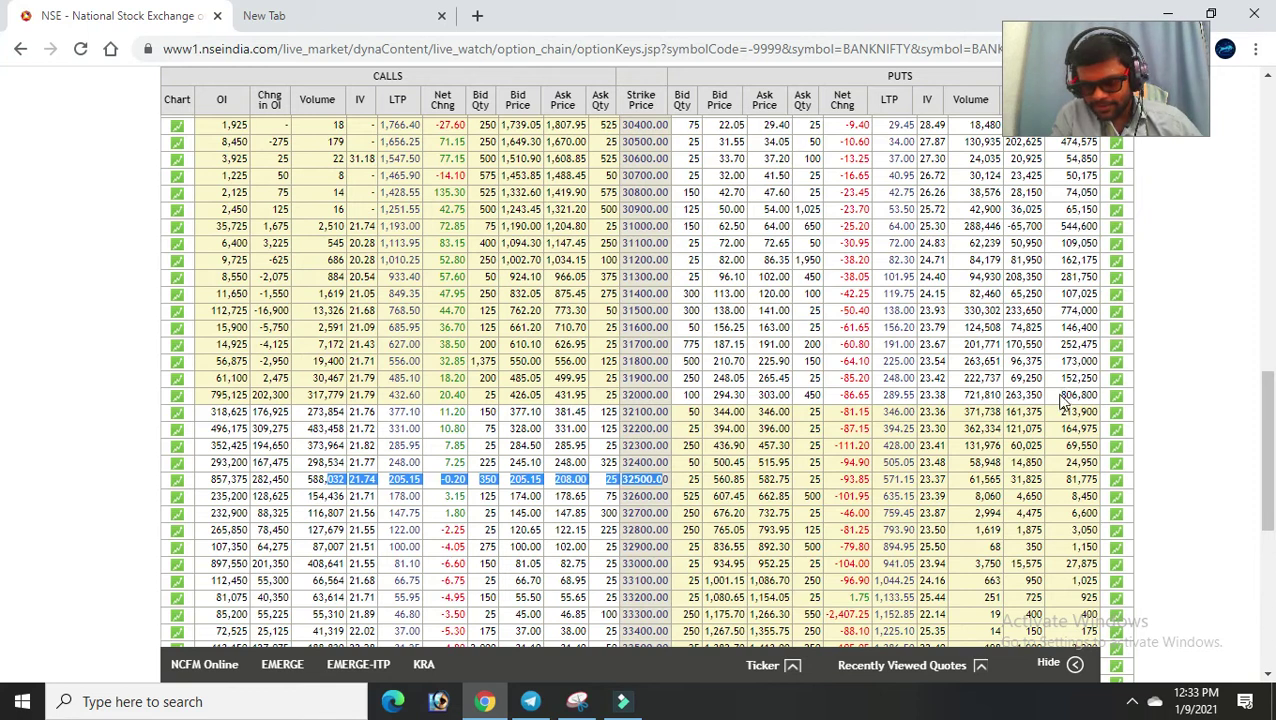
pyautogui.moveTo(1058, 398); pyautogui.dragTo(957, 398)
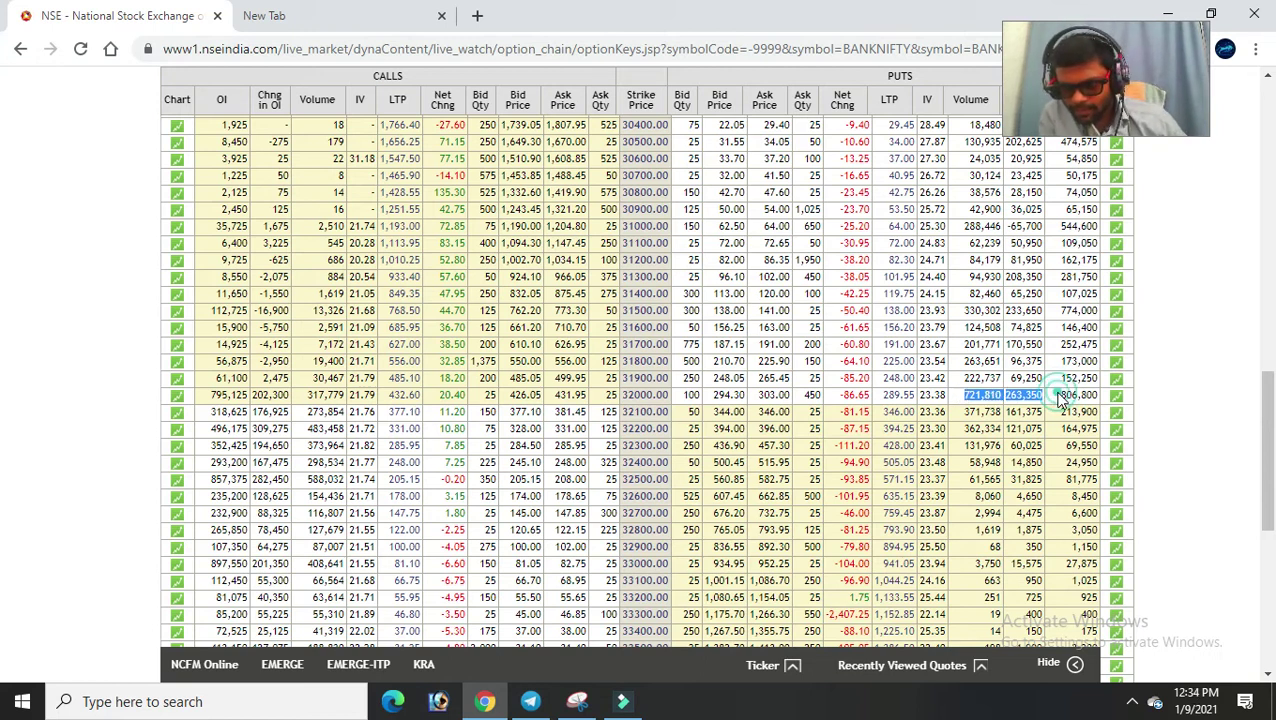
# - Highlight the 32000 strike row across calls and puts, including the 806,800 figure
pyautogui.click(1055, 399)
pyautogui.moveTo(1055, 399); pyautogui.dragTo(1069, 395)
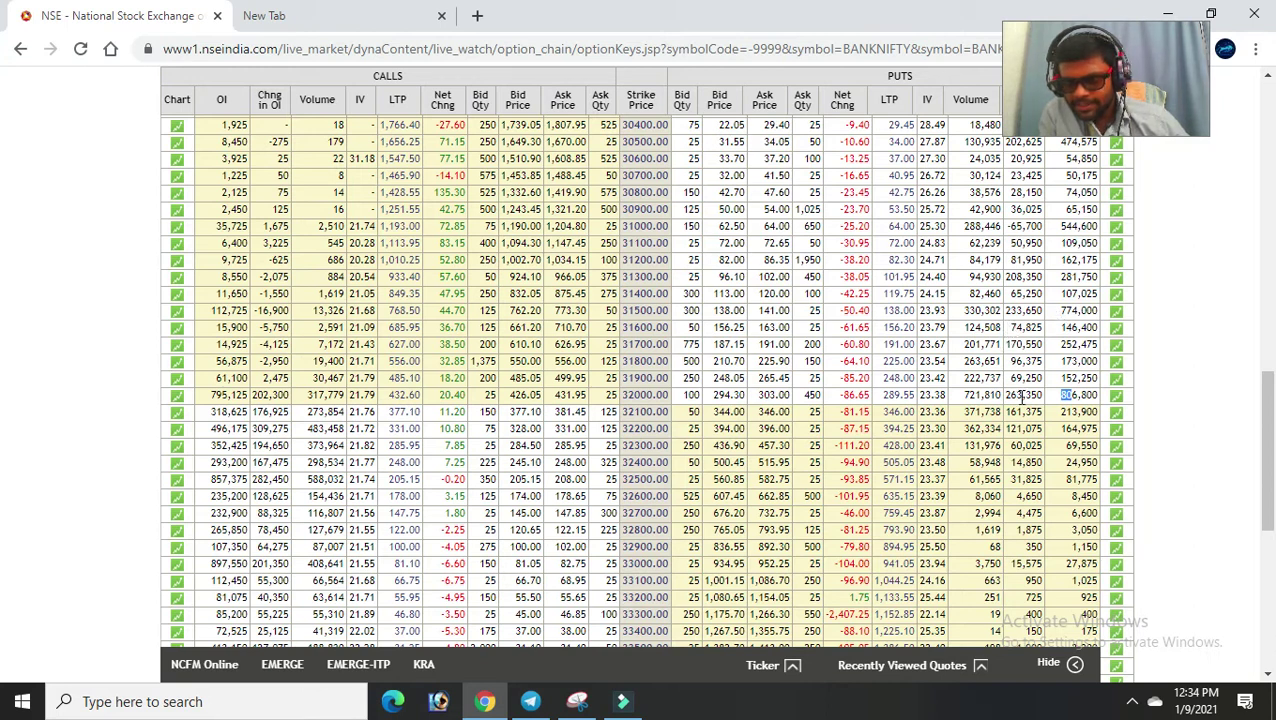
pyautogui.moveTo(1022, 395); pyautogui.dragTo(766, 395)
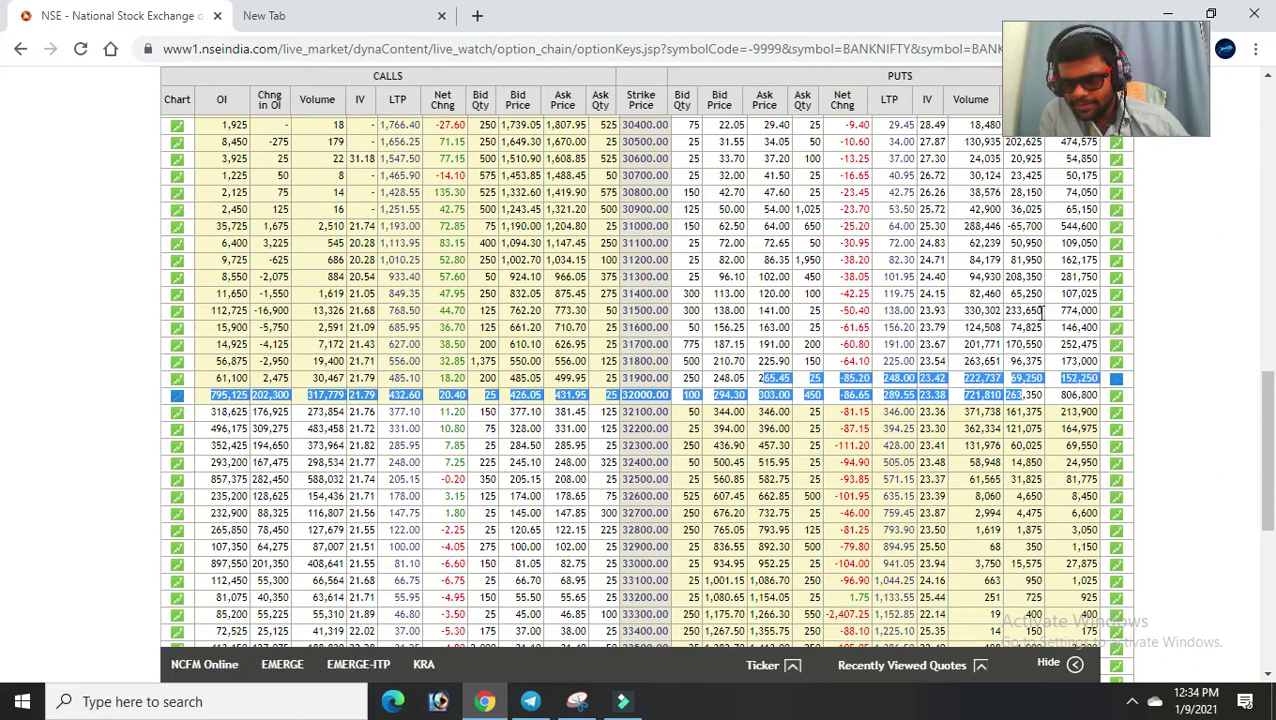
pyautogui.click(1041, 311)
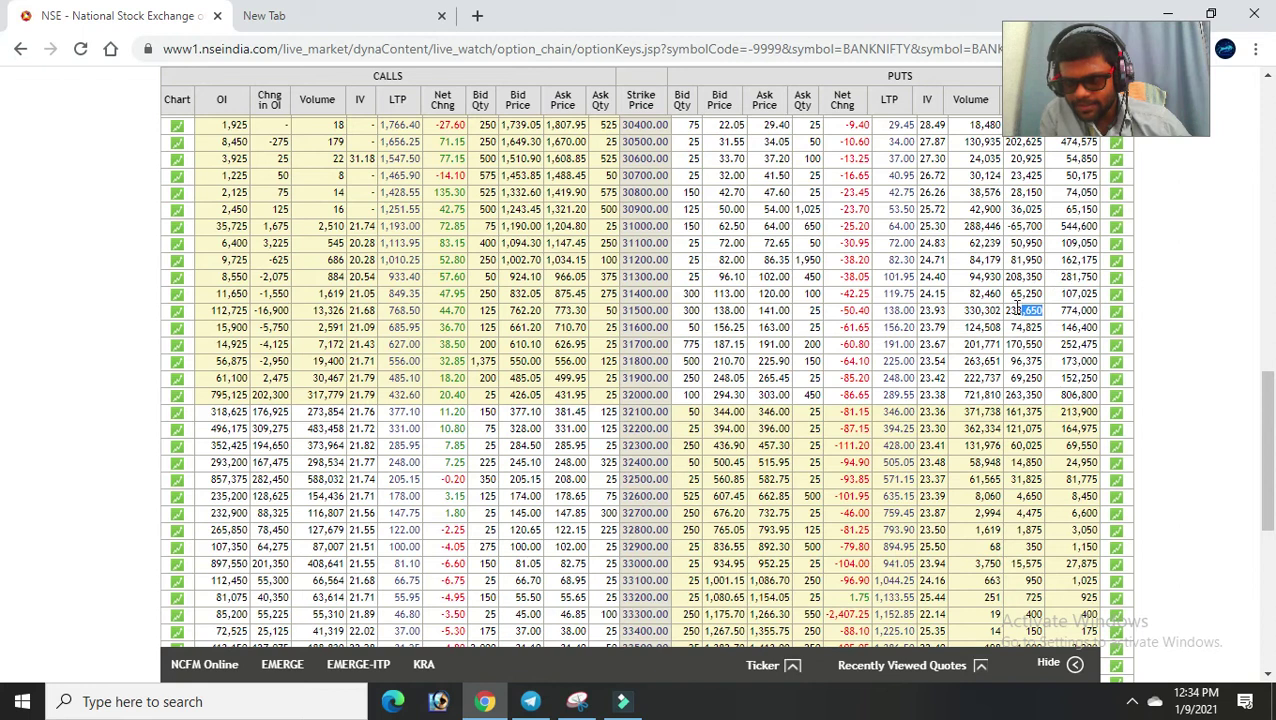
# - Highlight the 31500 put figures and the 32100 call figures, then move to the New Tab
pyautogui.moveTo(969, 309); pyautogui.dragTo(613, 311)
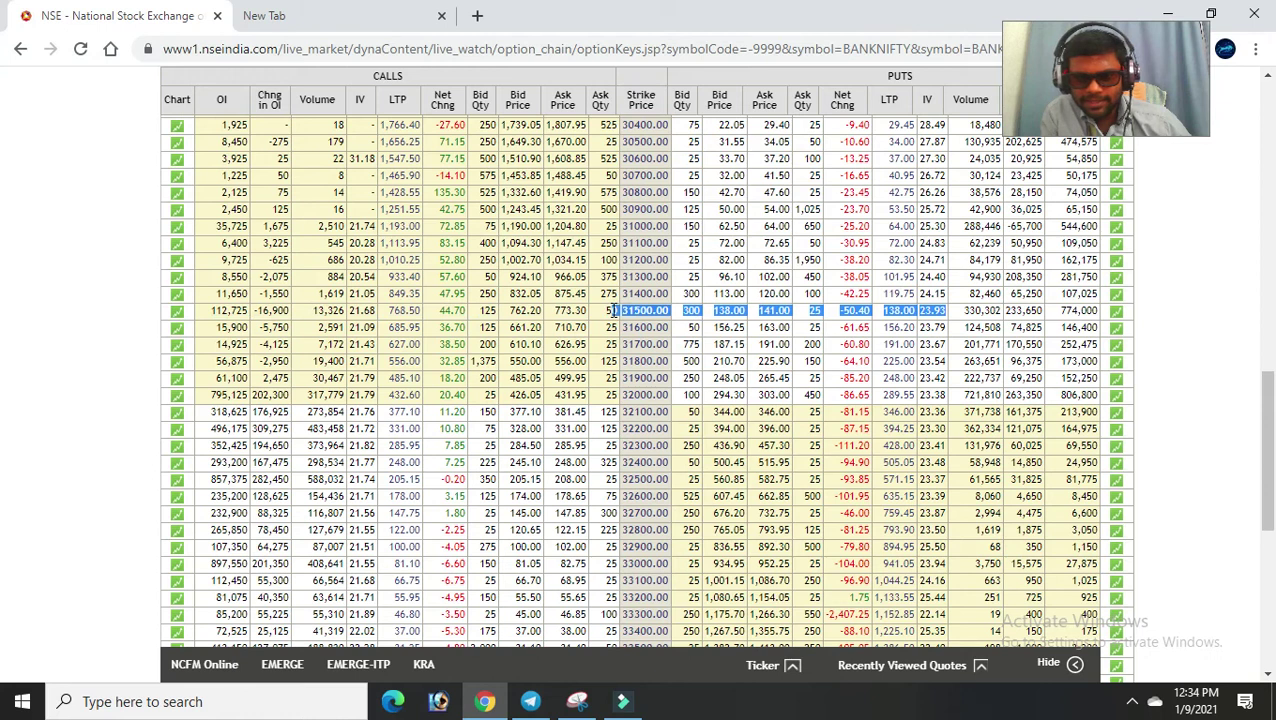
pyautogui.moveTo(613, 311); pyautogui.dragTo(674, 316)
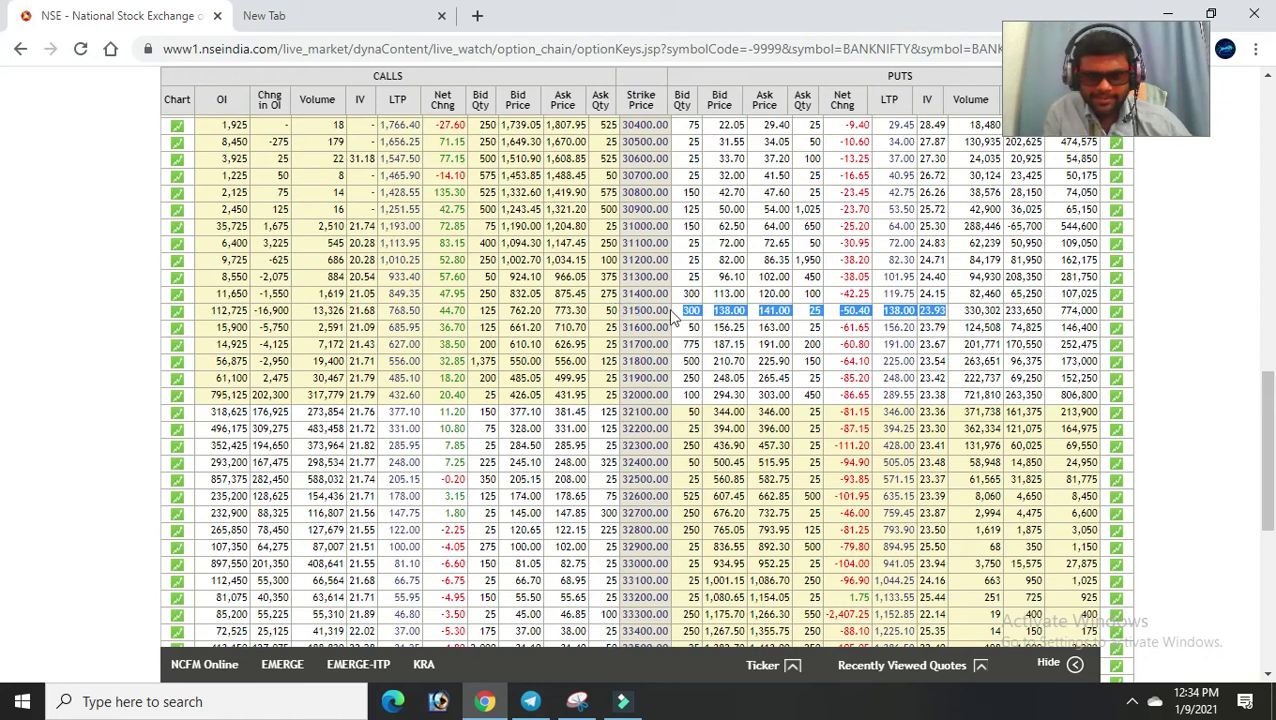
pyautogui.click(1134, 398)
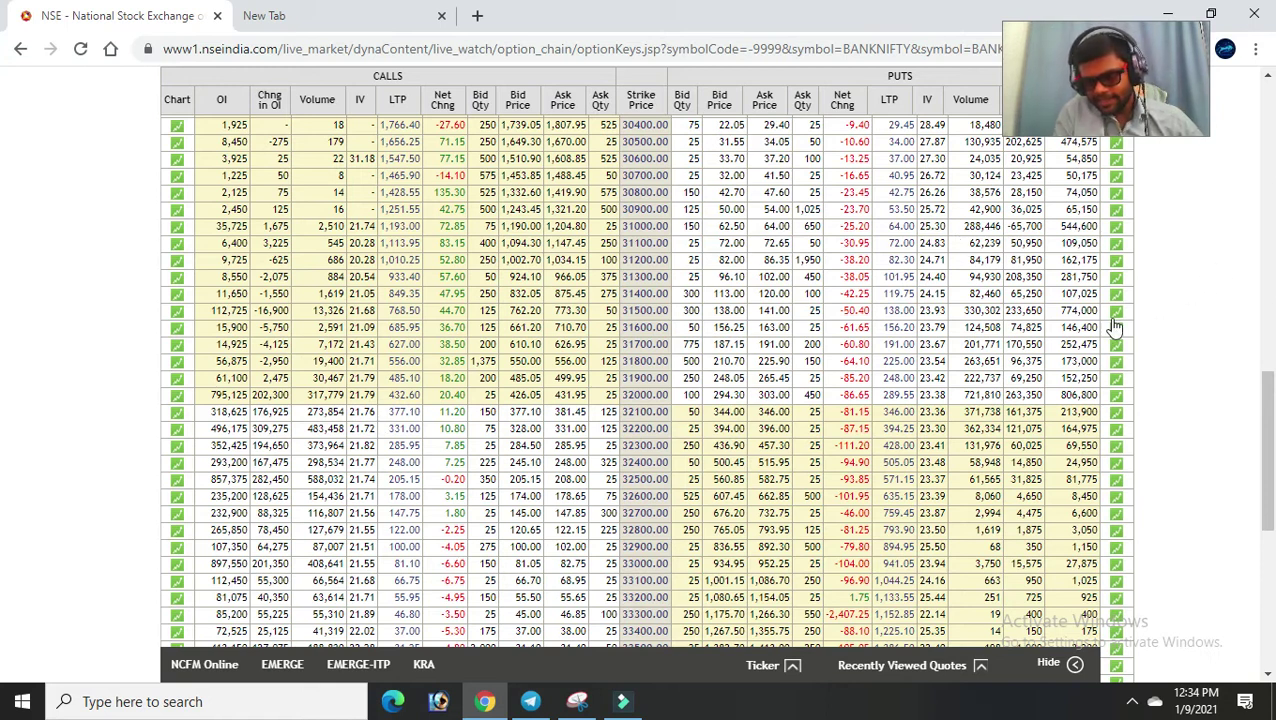
pyautogui.moveTo(1097, 394)
pyautogui.mouseDown()
pyautogui.moveTo(662, 412)
pyautogui.moveTo(661, 397)
pyautogui.mouseUp()
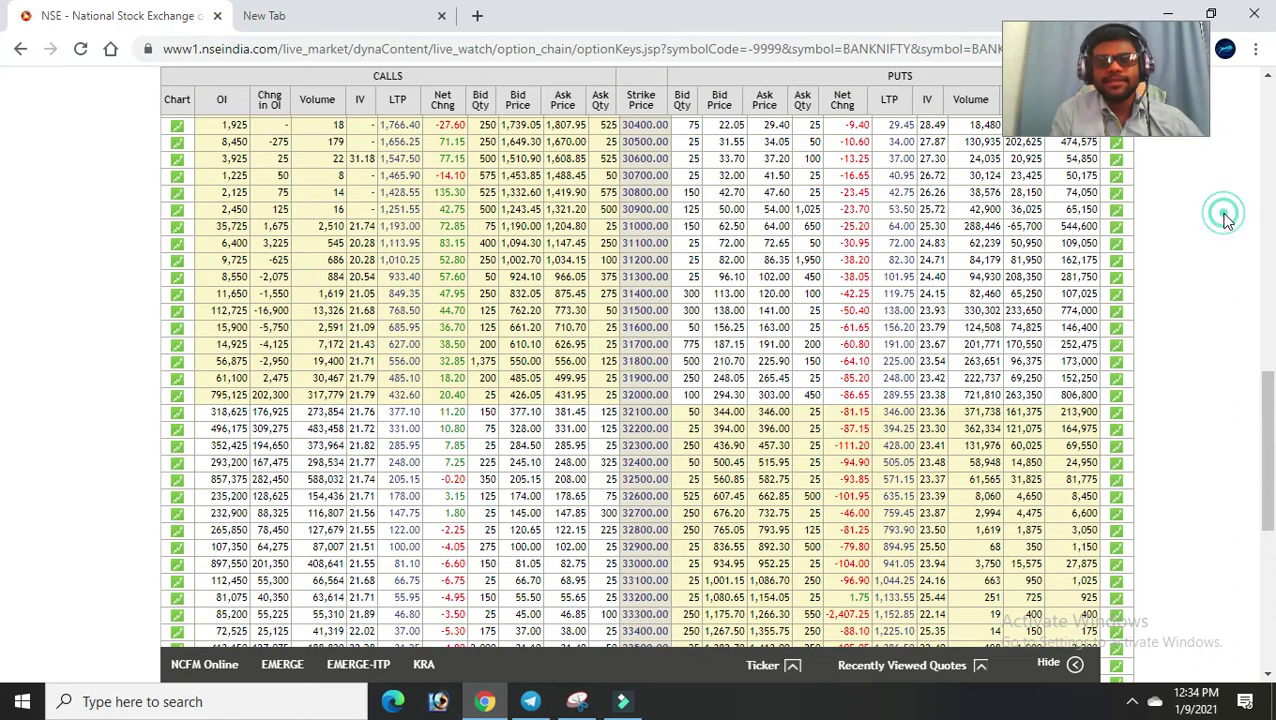
pyautogui.click(348, 12)
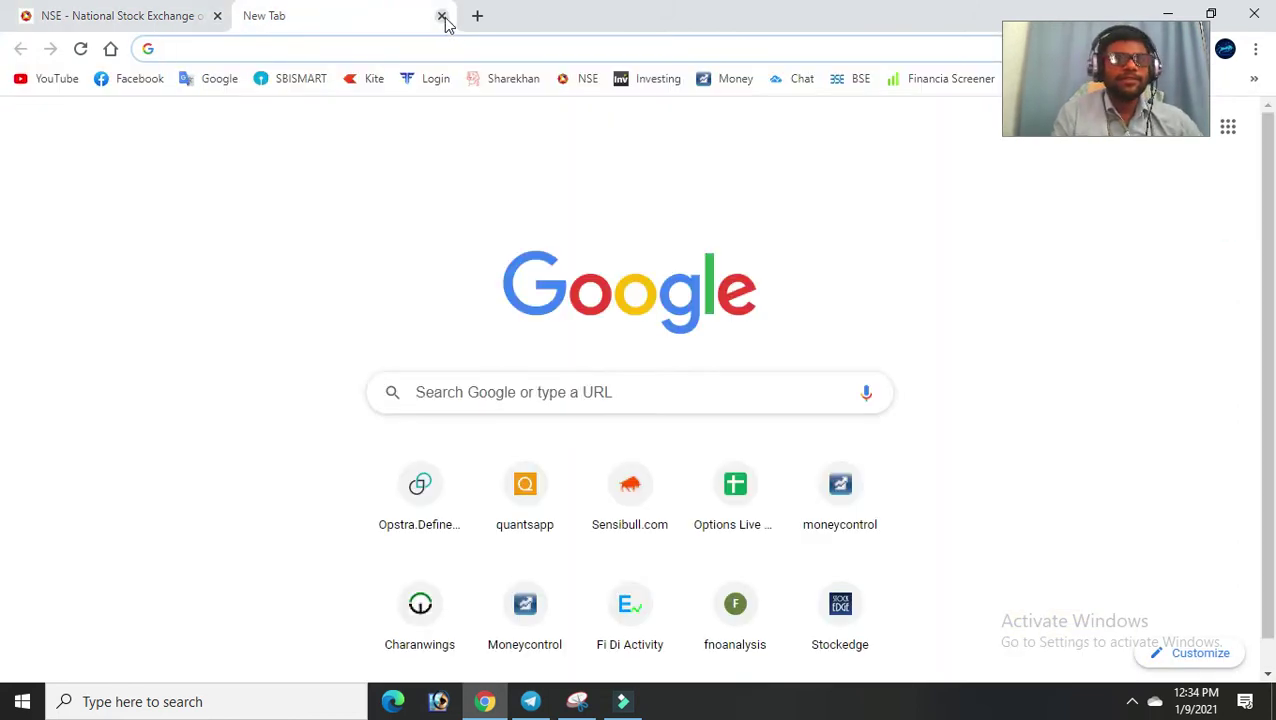
# - Close the empty new tab and open the docs.google.com Fi Di Data link from Telegram's Student Class channel
pyautogui.click(442, 17)
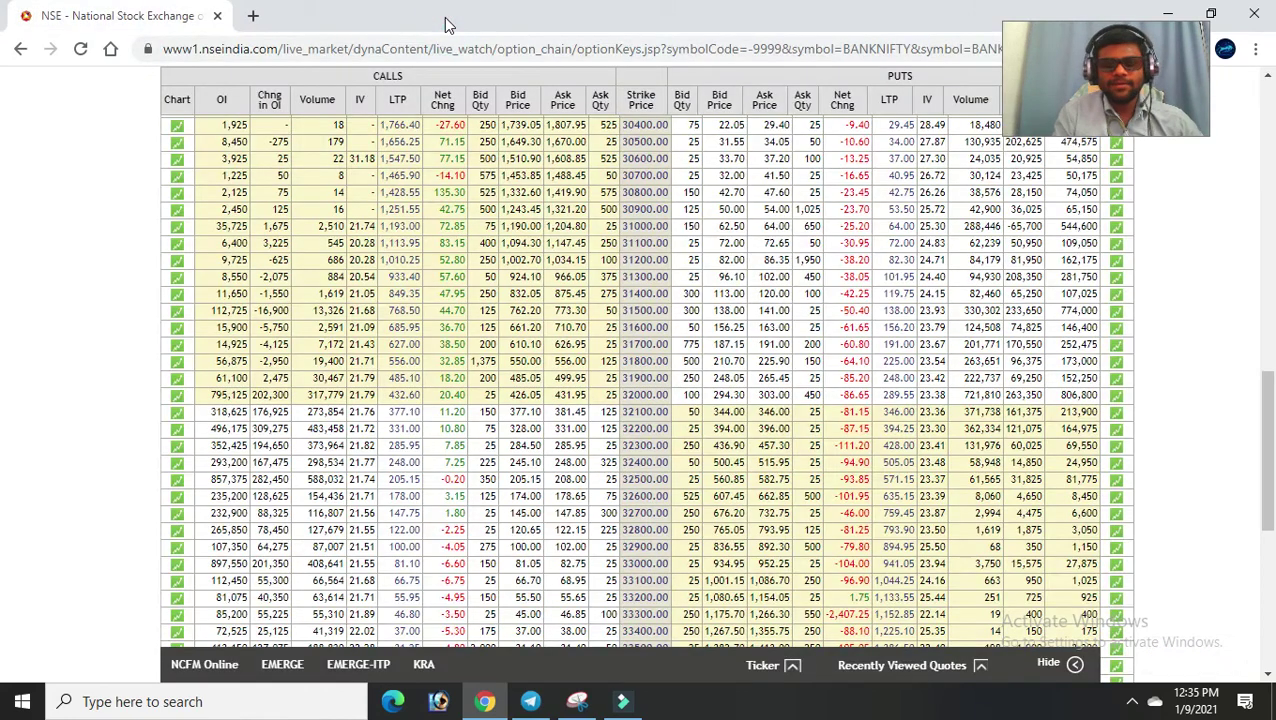
pyautogui.click(531, 701)
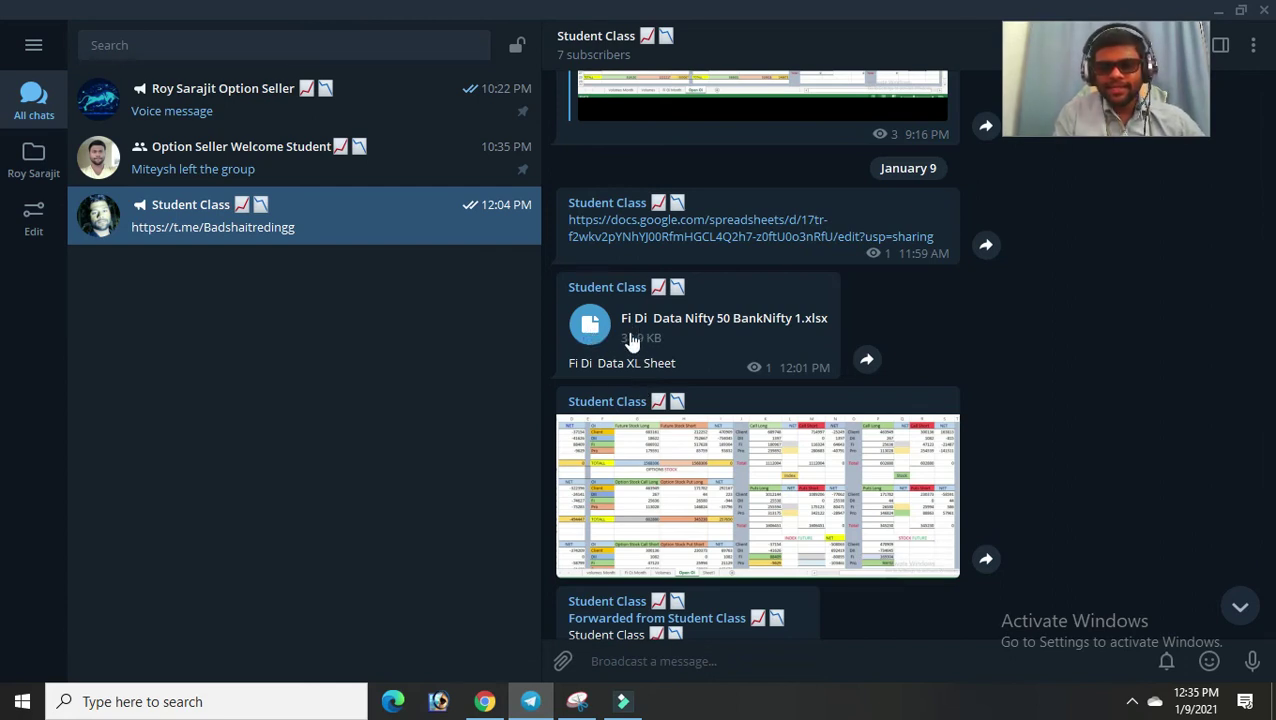
pyautogui.click(706, 240)
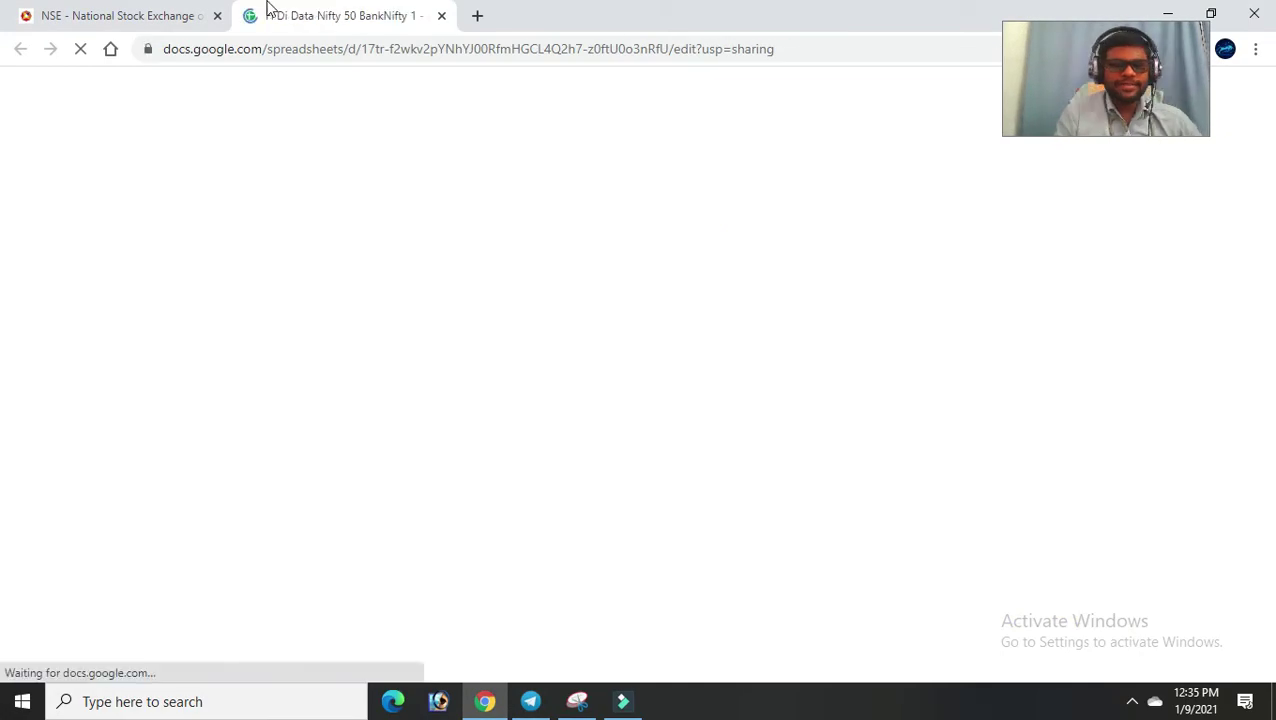
# - Close the NSE page and browse the Open Oi and Volumes sheets, ending on Data On
pyautogui.click(219, 17)
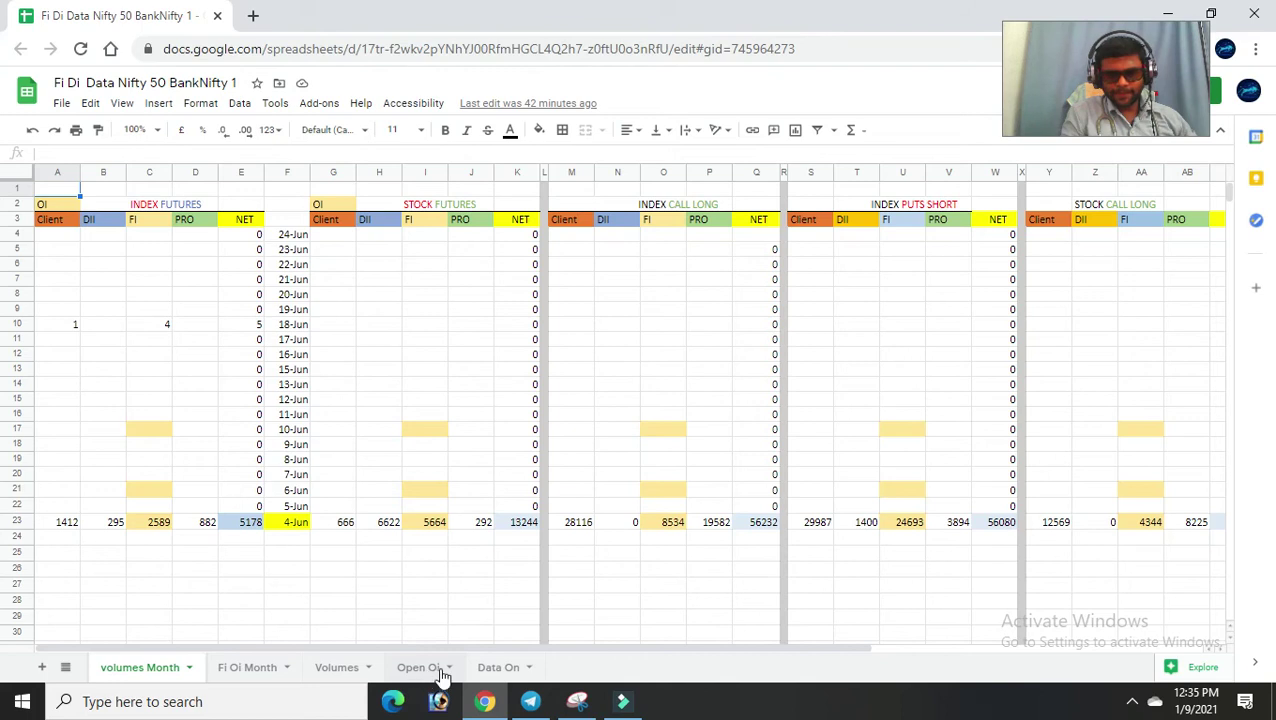
pyautogui.click(489, 670)
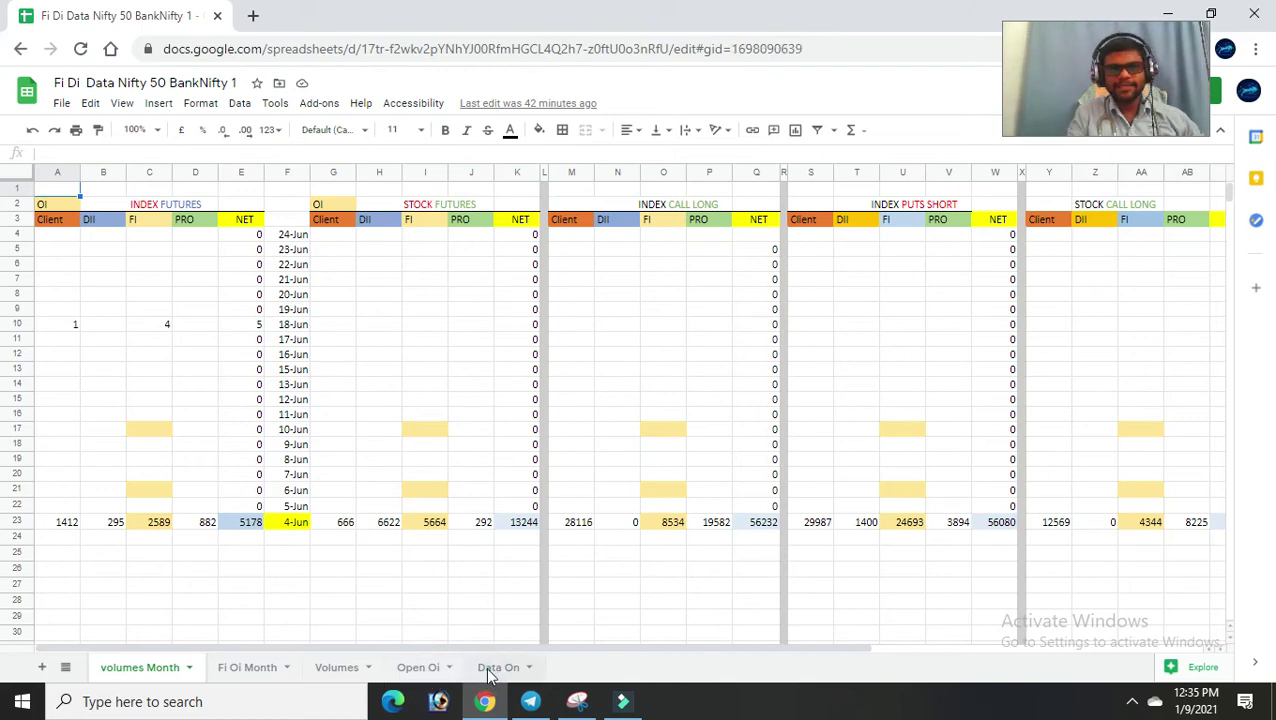
pyautogui.click(436, 669)
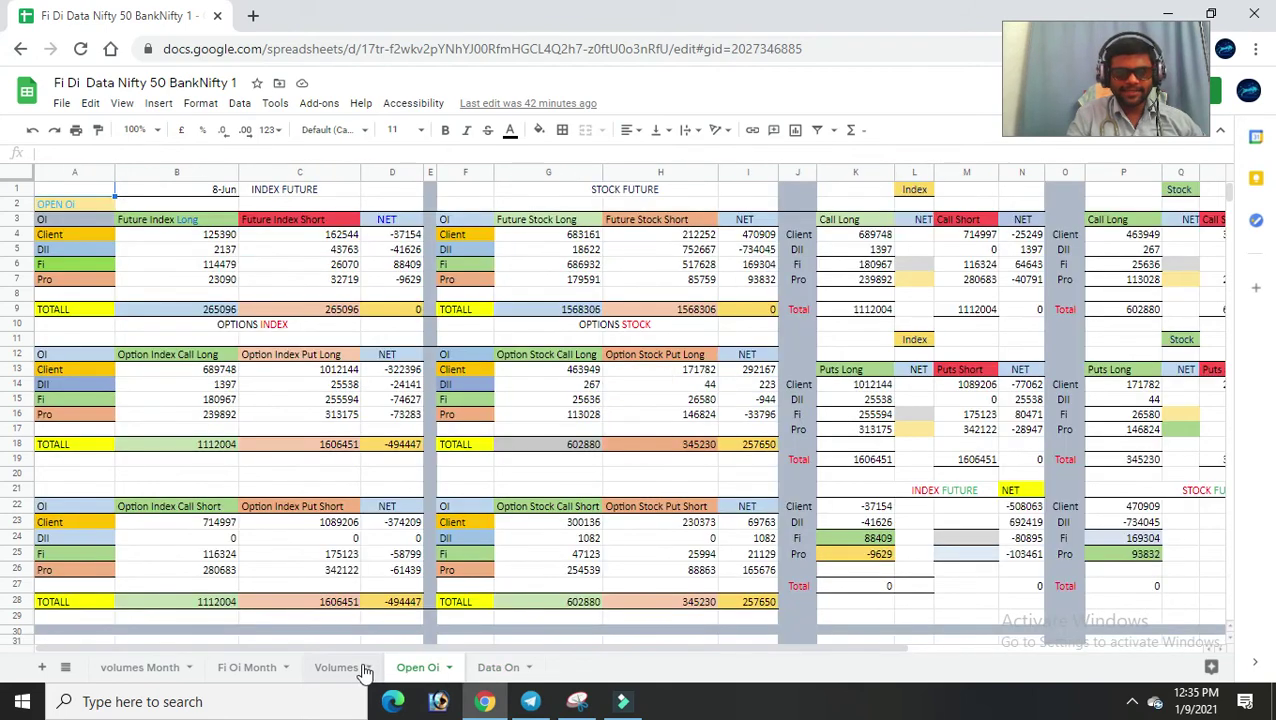
pyautogui.click(360, 670)
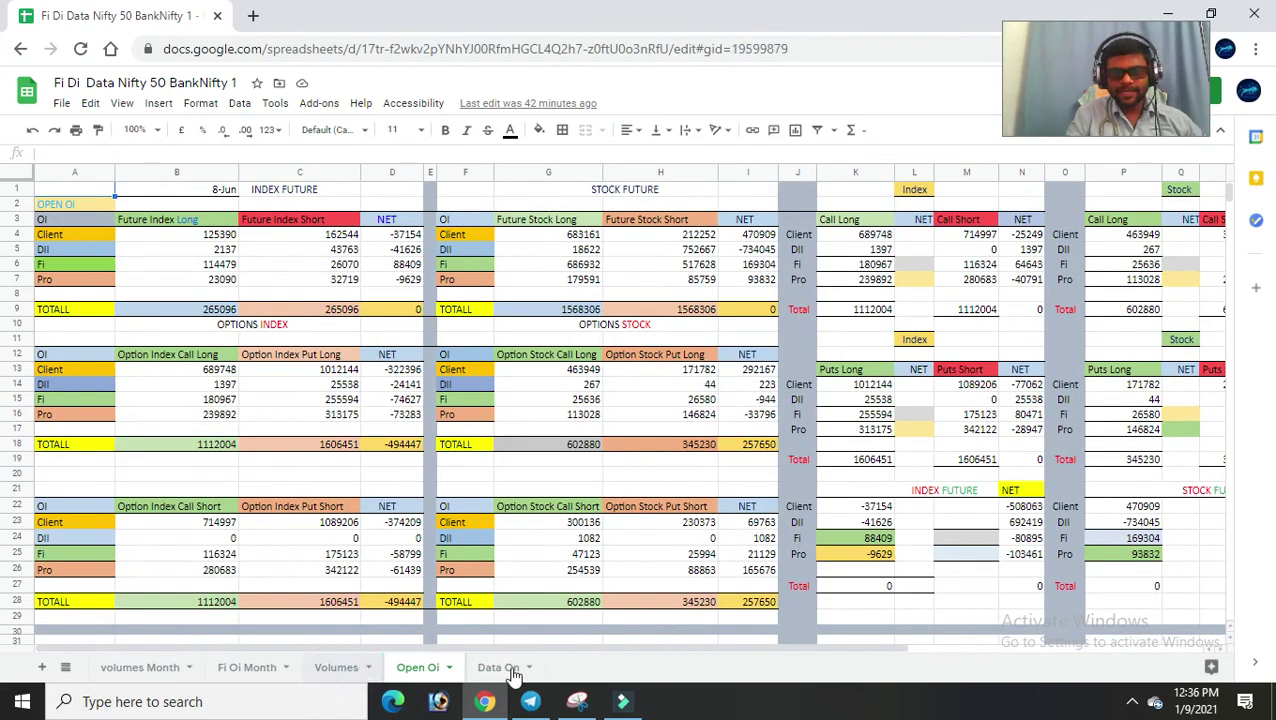
pyautogui.click(503, 669)
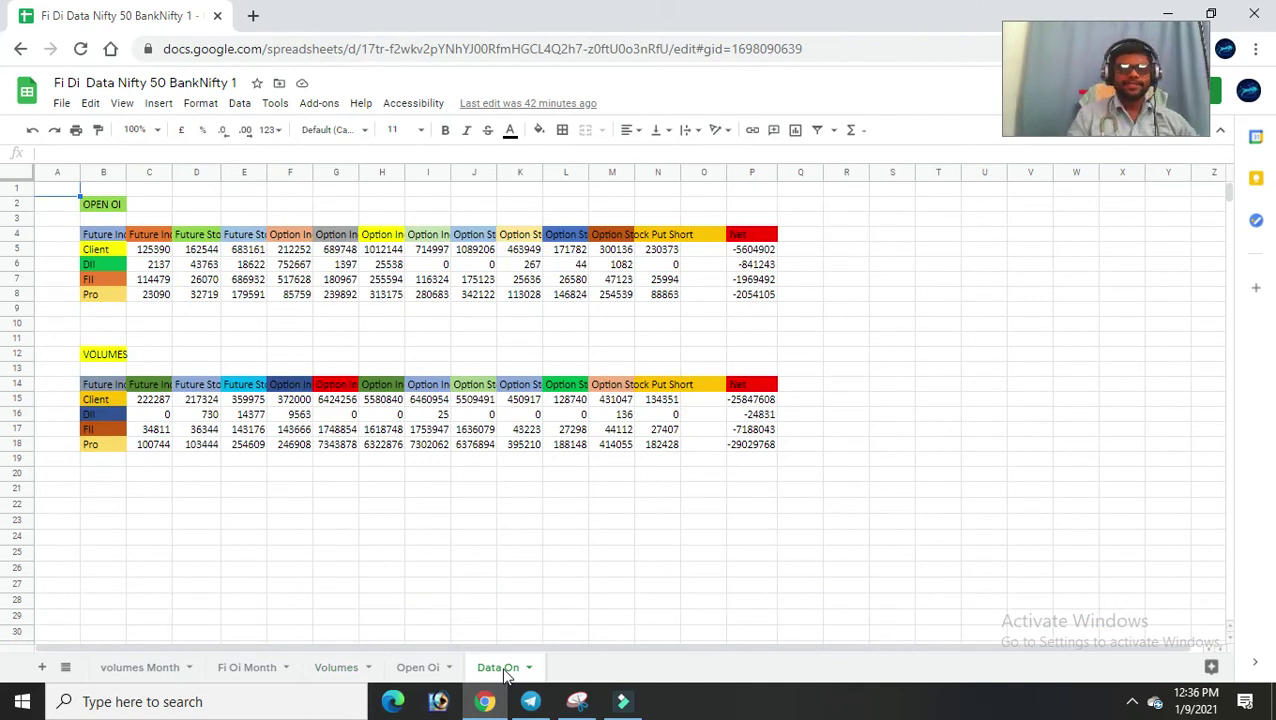
# - Check the 125390 value in C5, return to Open Oi, and bring up the screen recorder controls
pyautogui.click(147, 254)
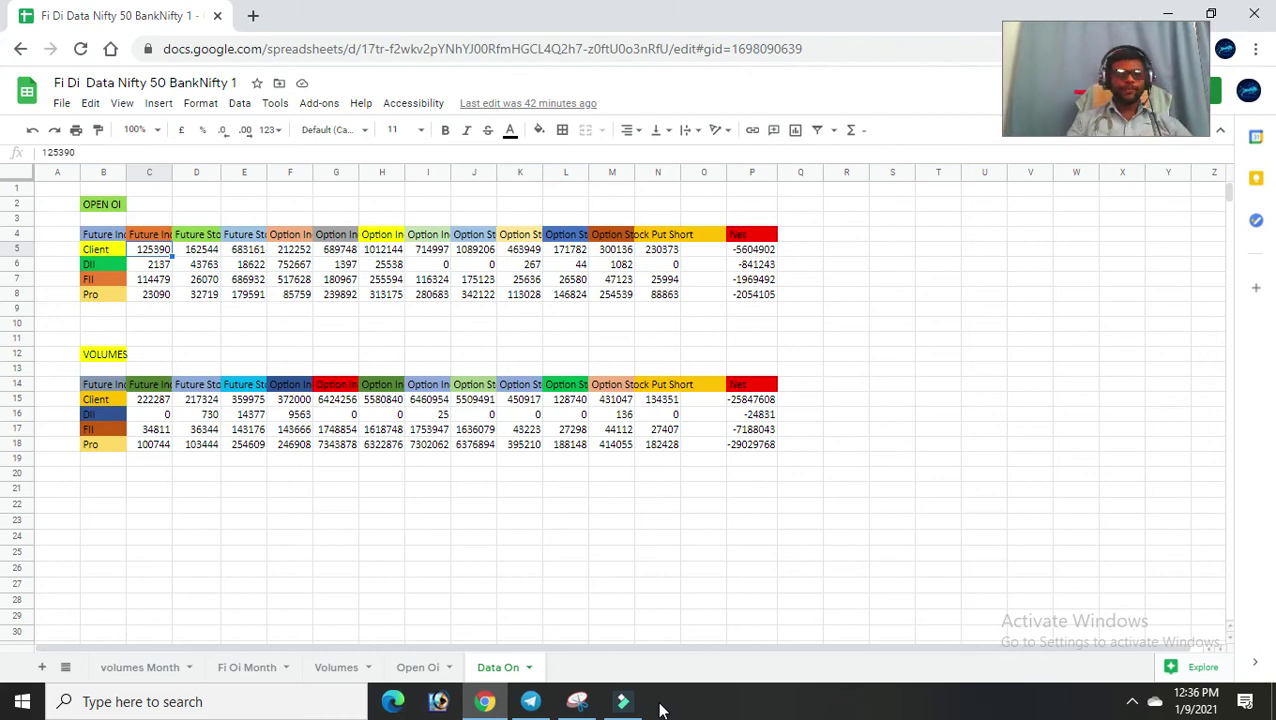
pyautogui.click(425, 668)
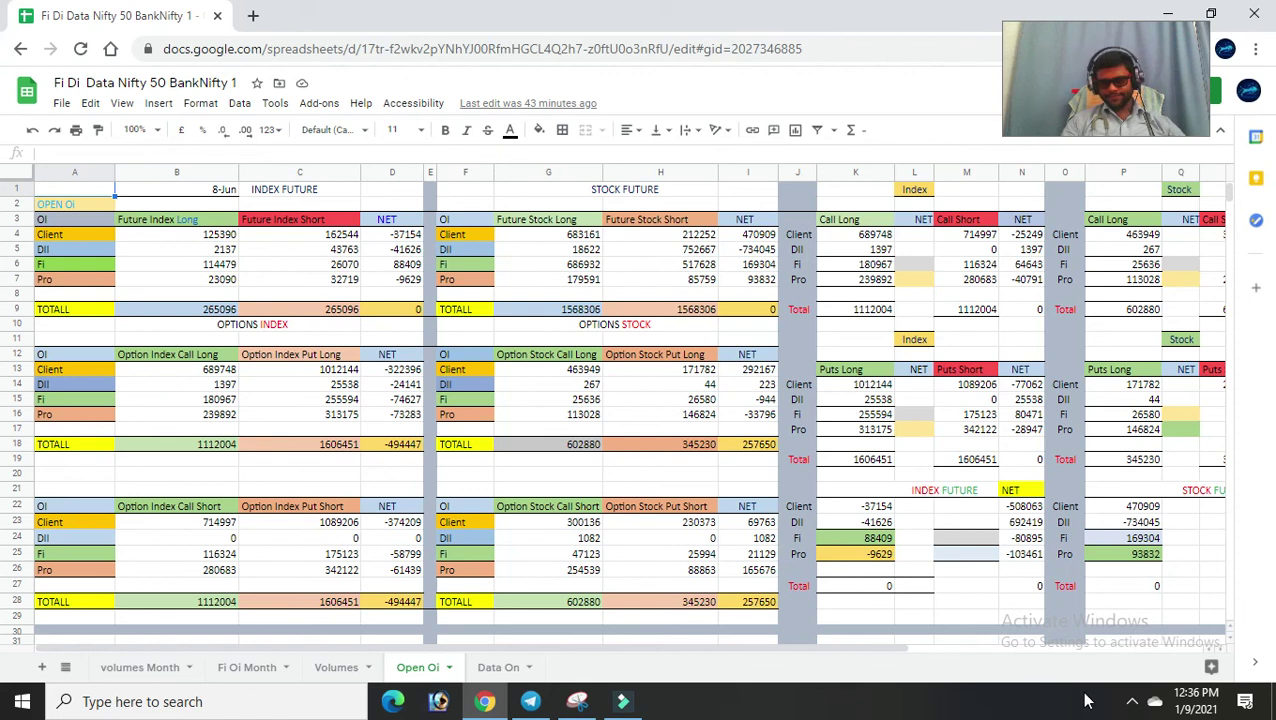
pyautogui.click(1132, 701)
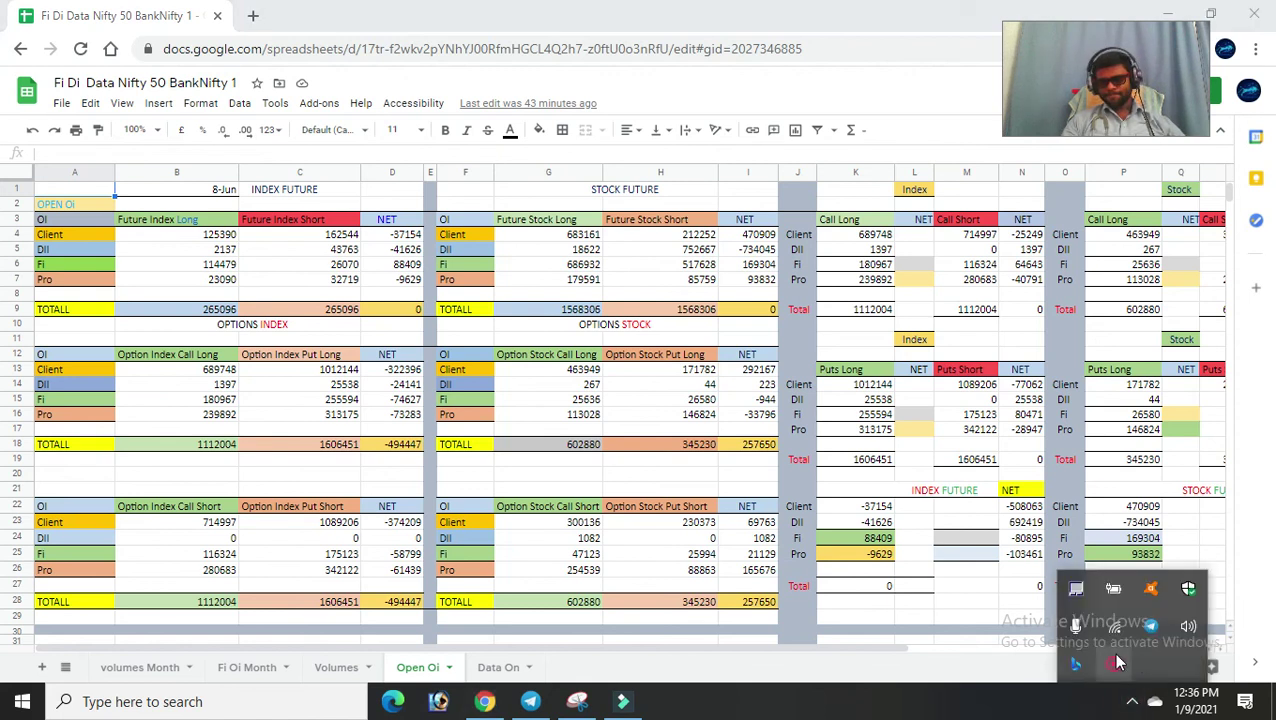
pyautogui.click(1106, 666)
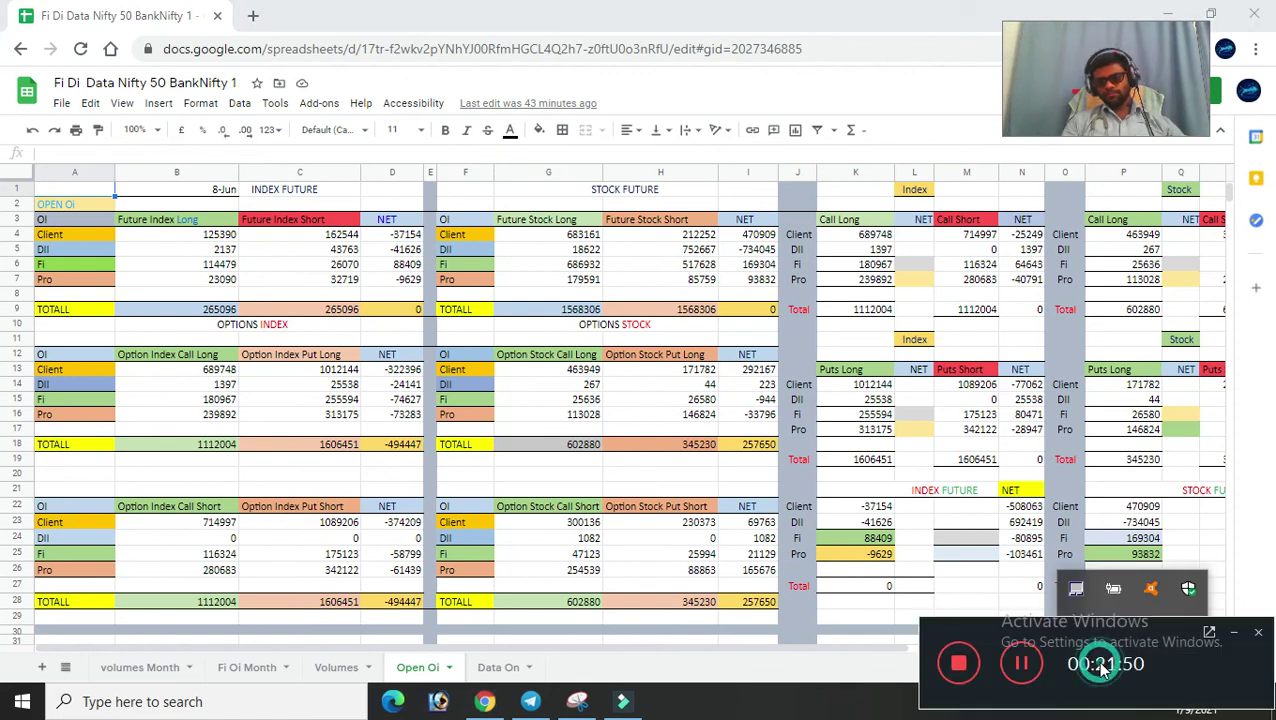